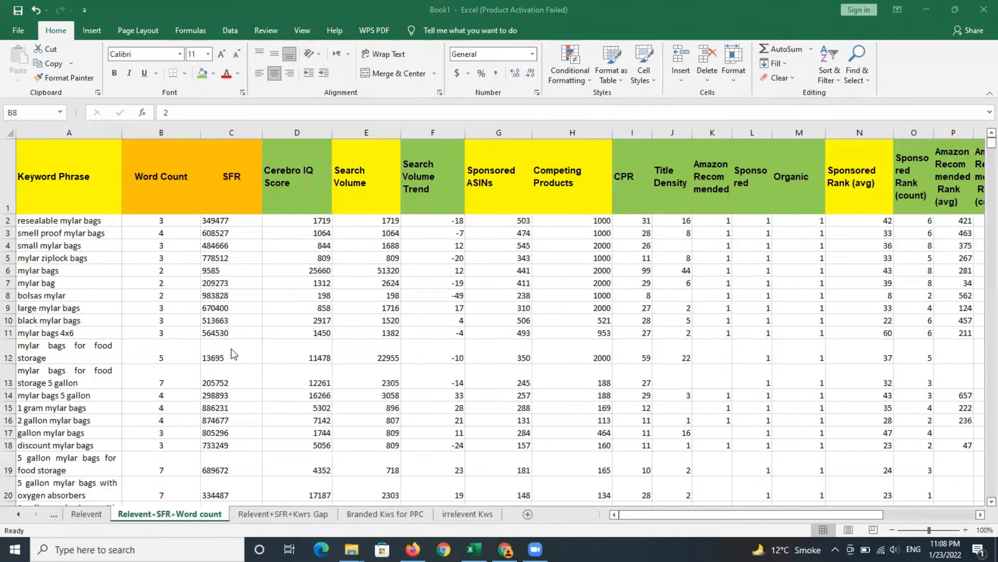
# Step: Compare the columns of the Relevent+SFR+Word count and Relevent+SFR+Kwrs Gap sheets, ending on the Relevent+SFR+Kwrs Gap sheet
pyautogui.click(311, 517)
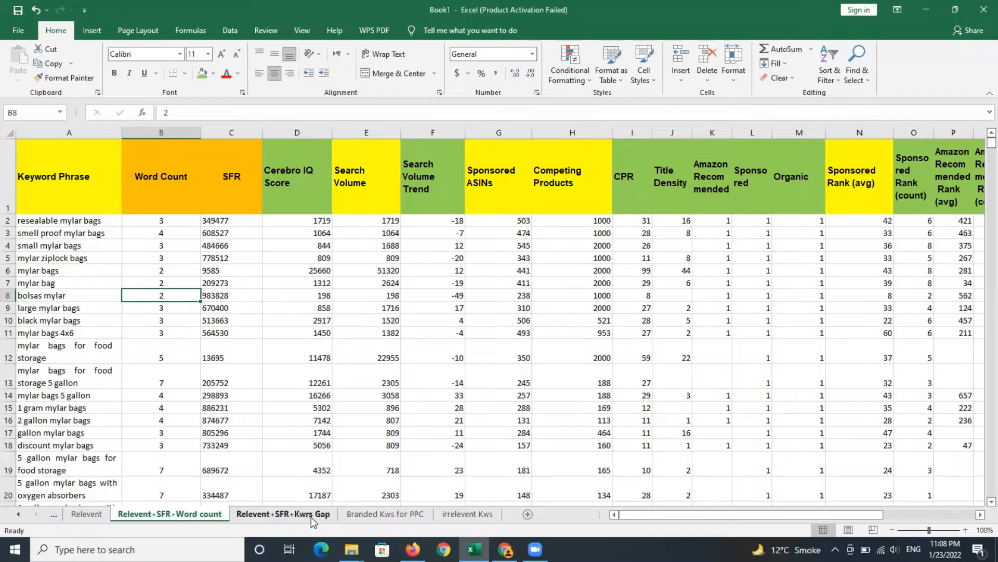
pyautogui.click(311, 516)
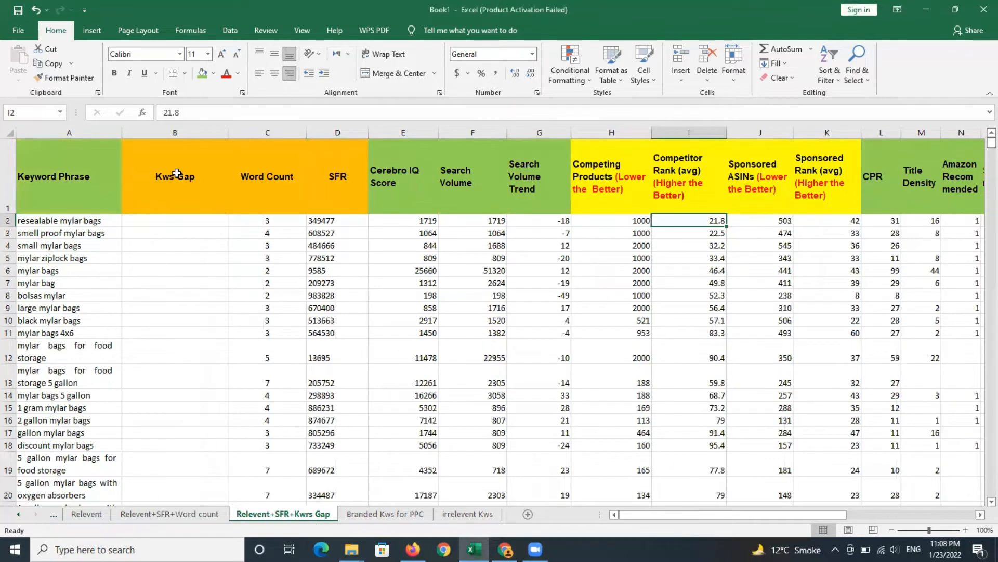
pyautogui.click(180, 513)
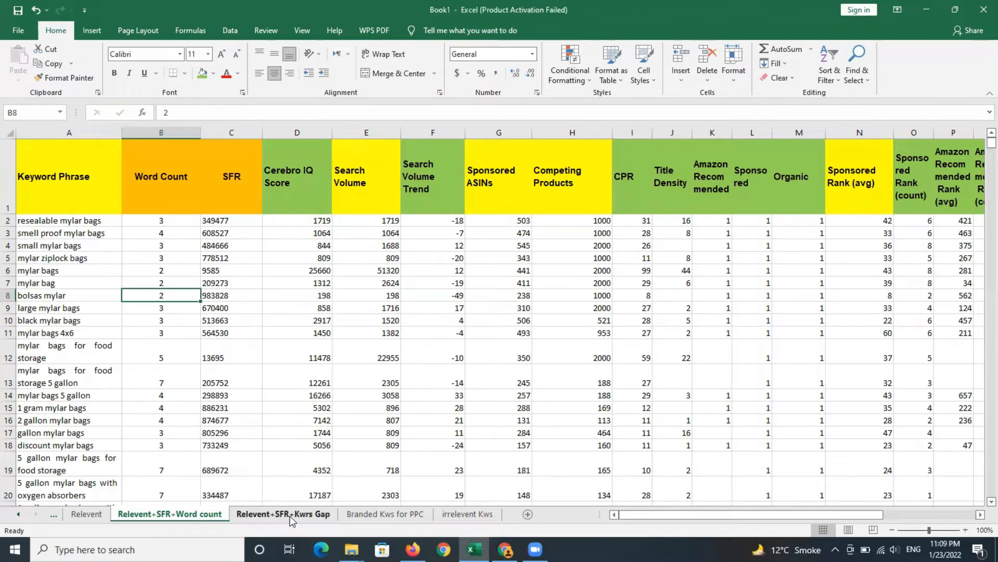
pyautogui.click(304, 513)
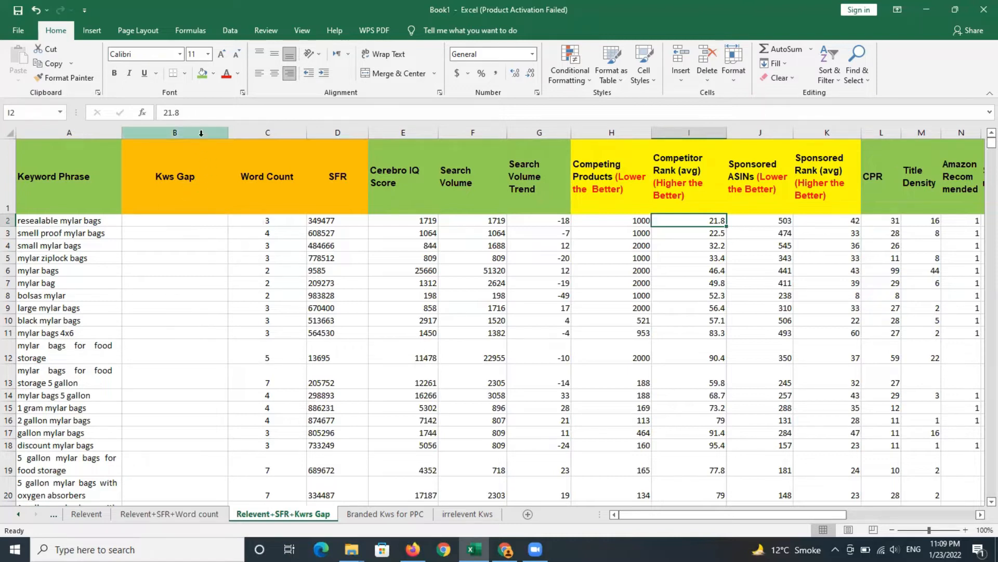
pyautogui.click(243, 130)
pyautogui.rightClick(243, 131)
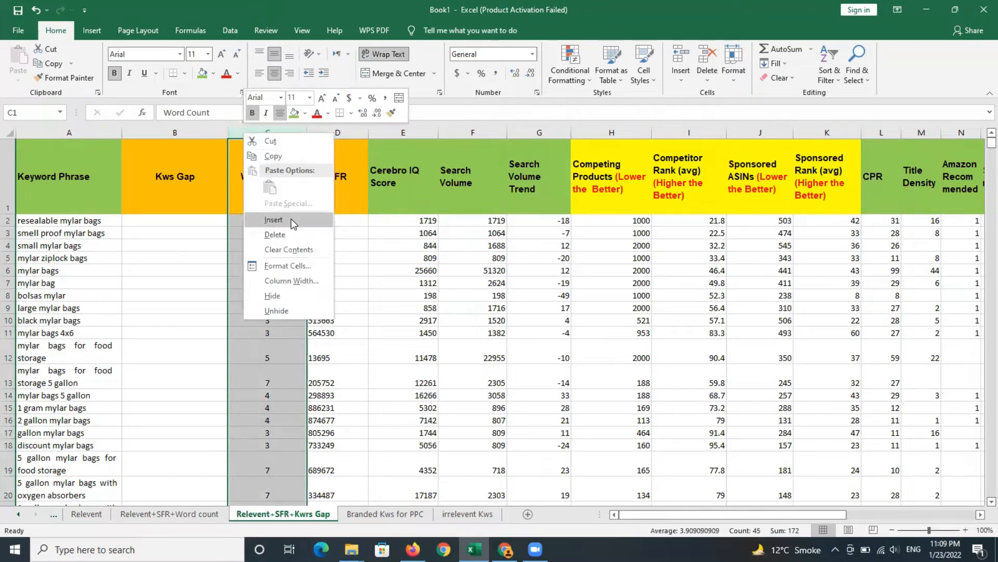
pyautogui.press('Escape')
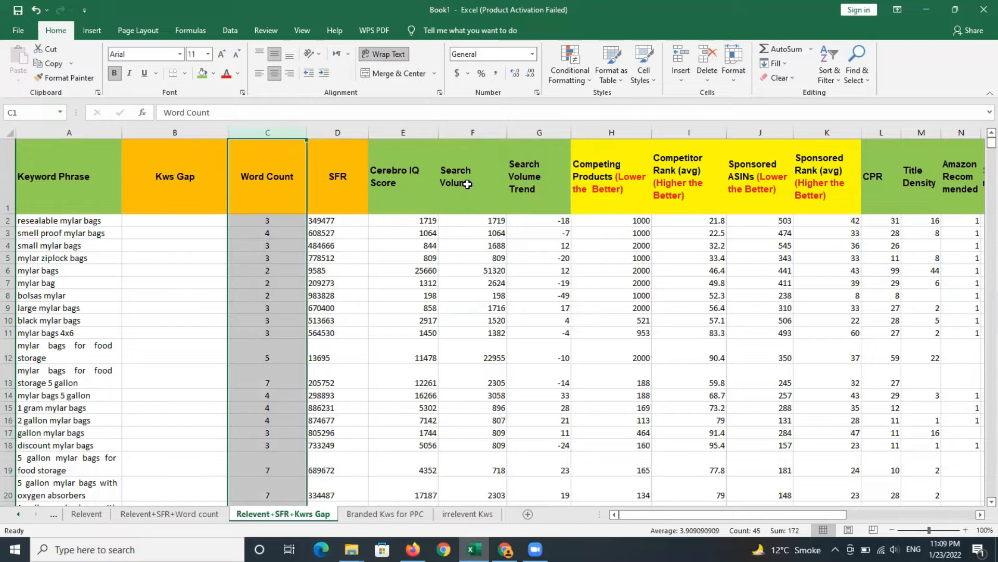
# Step: Examine the orange and yellow headers on the Relevent+SFR+Kwrs Gap sheet, comparing its columns with the Relevent+SFR+Word count sheet
pyautogui.moveTo(175, 176); pyautogui.dragTo(312, 162)
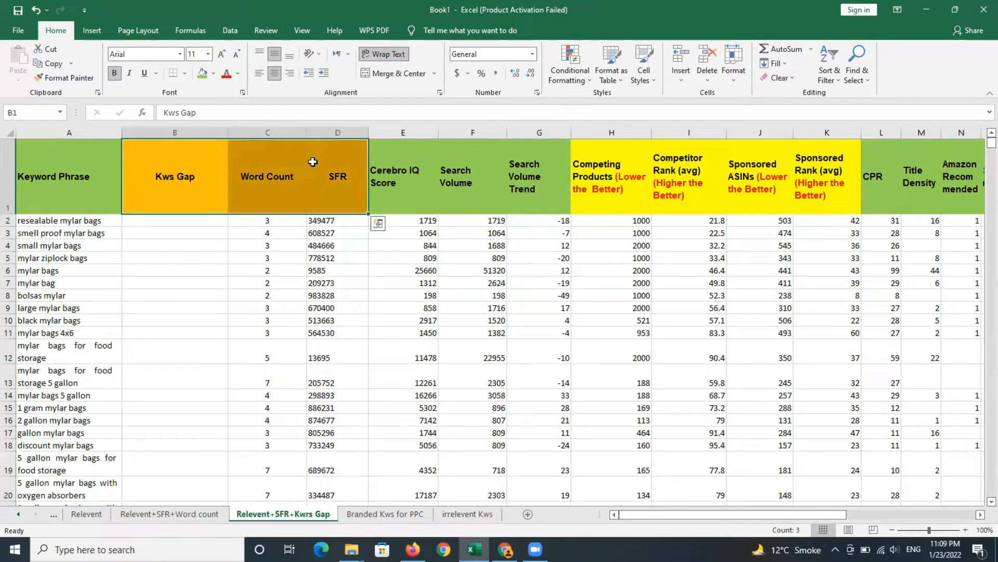
pyautogui.click(608, 178)
pyautogui.moveTo(607, 178); pyautogui.dragTo(821, 168)
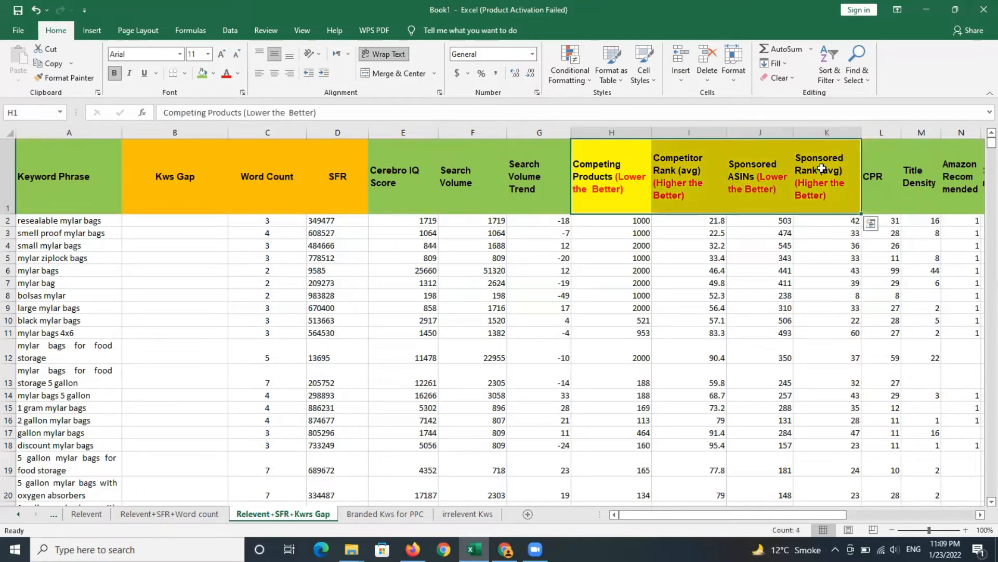
pyautogui.click(609, 194)
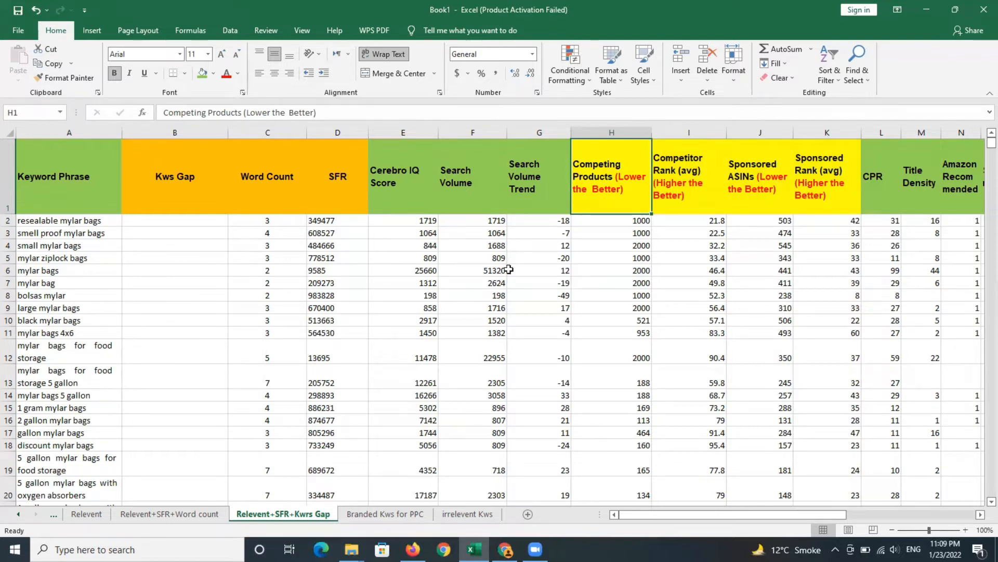
pyautogui.click(202, 516)
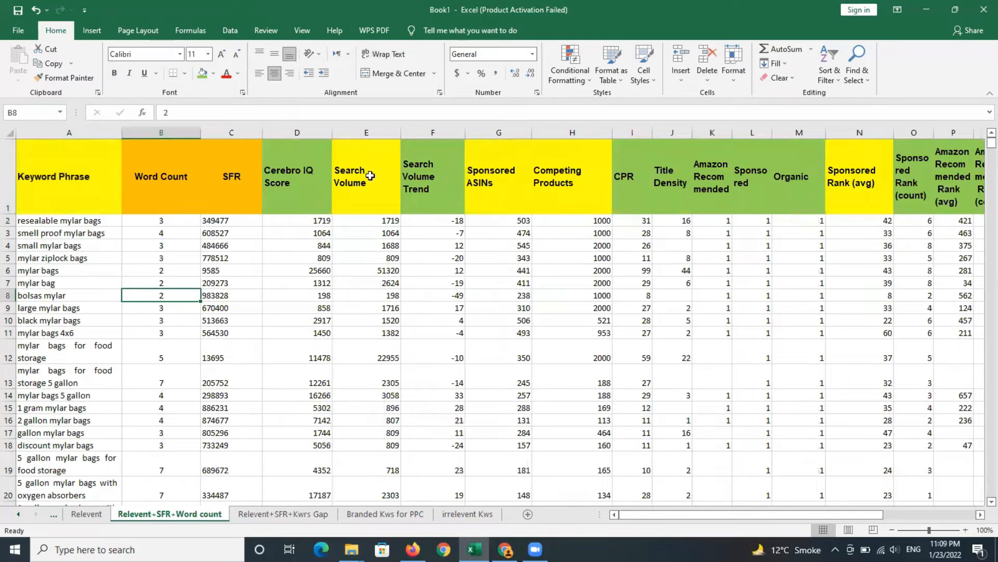
pyautogui.click(294, 518)
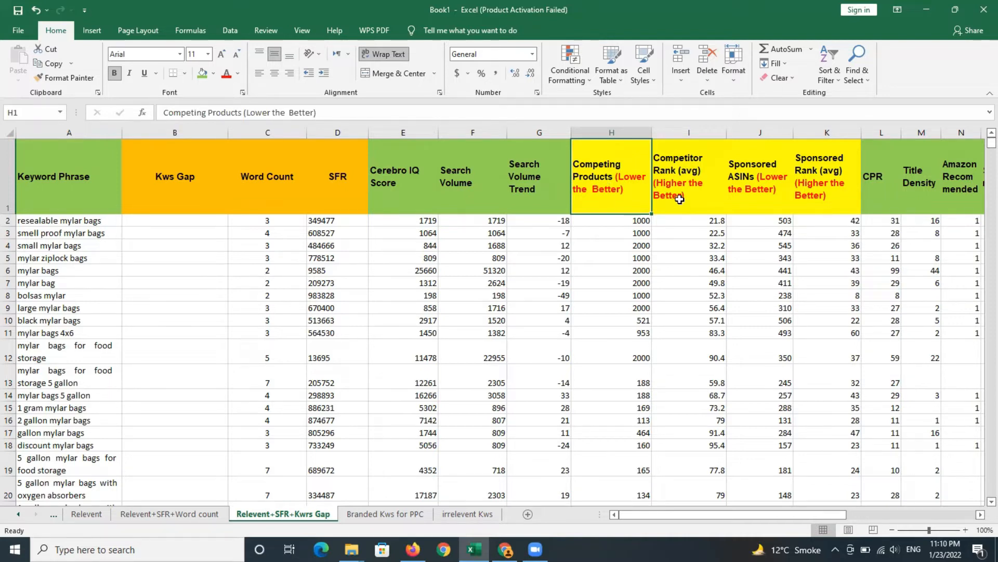
pyautogui.click(674, 174)
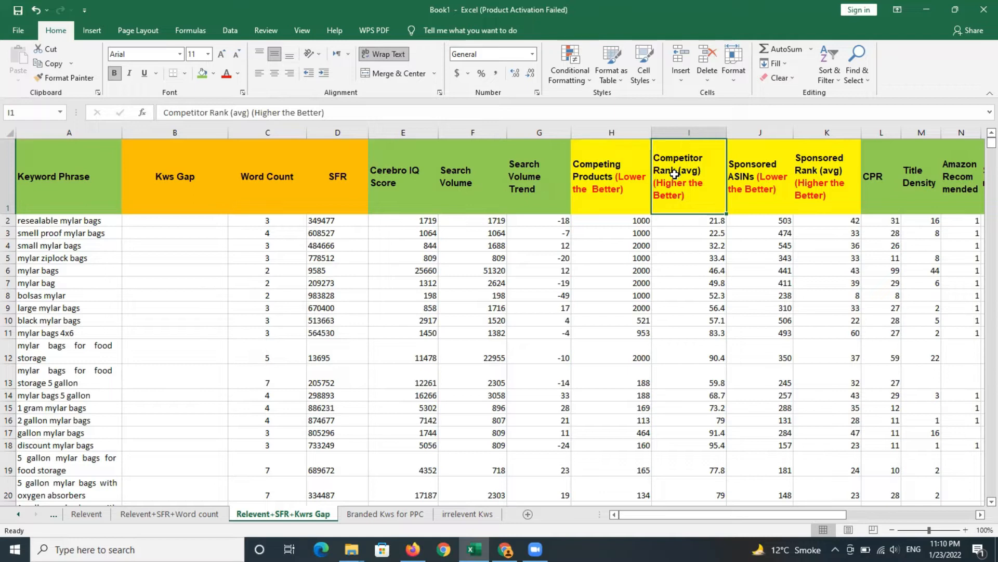
pyautogui.click(759, 188)
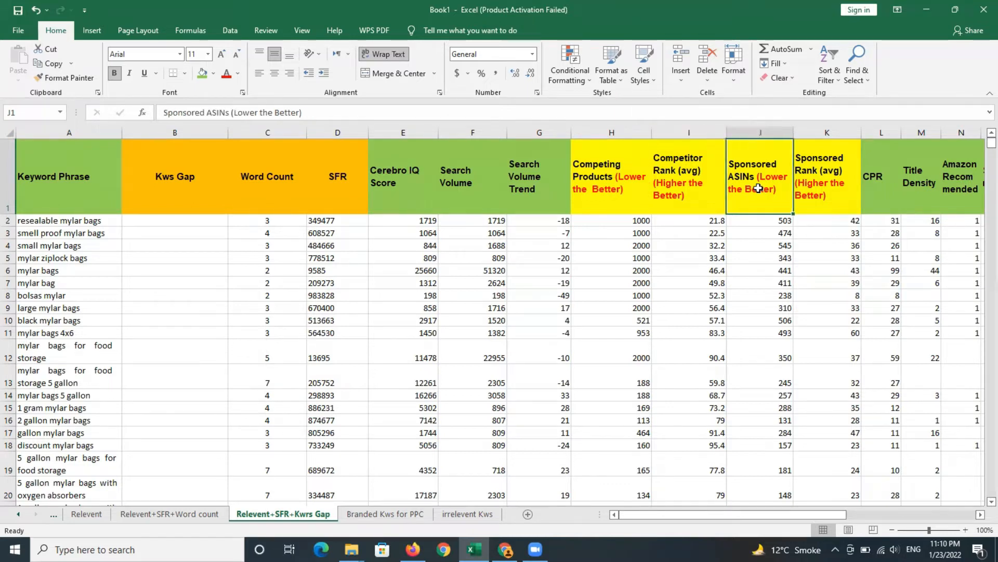
pyautogui.click(821, 189)
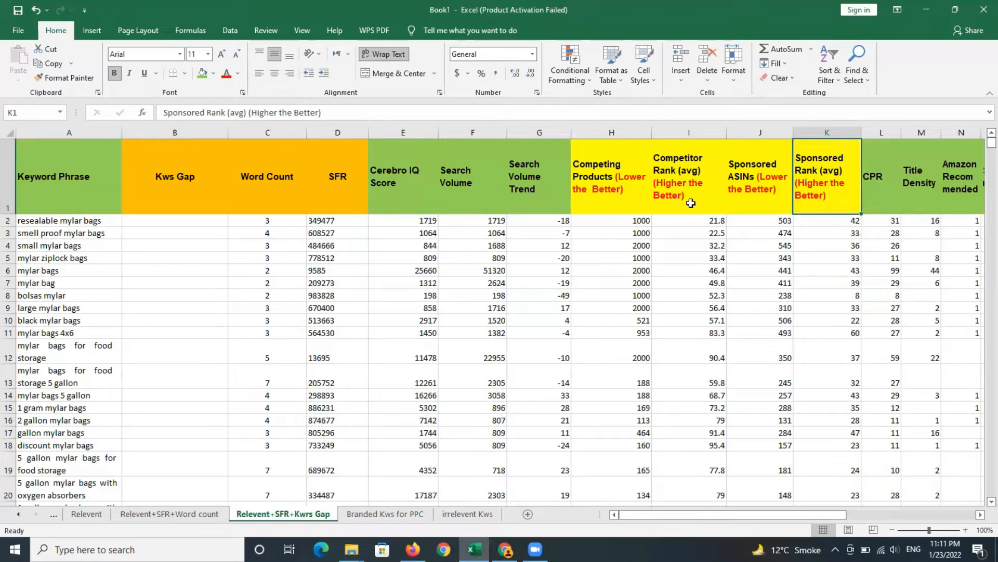
pyautogui.click(683, 184)
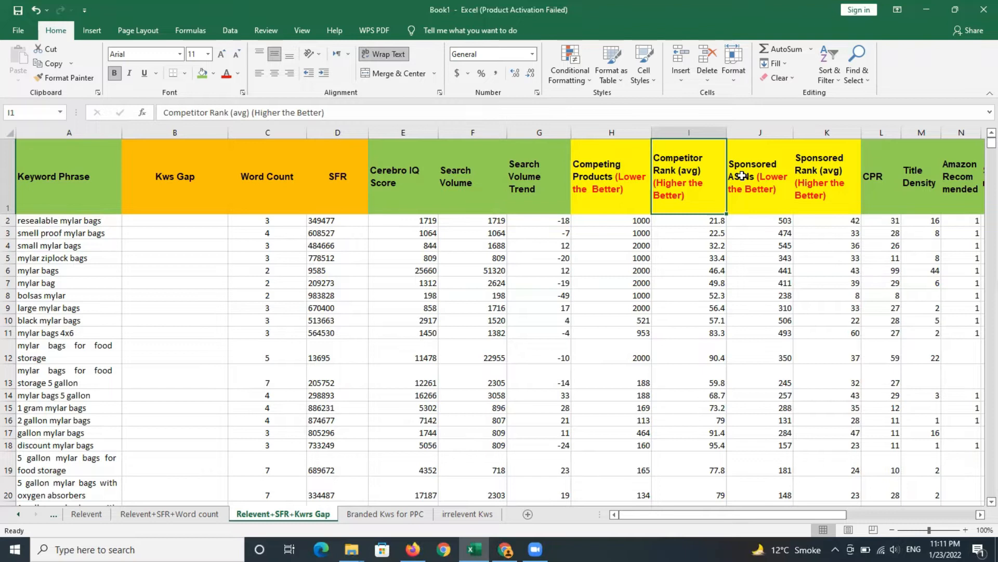
pyautogui.click(624, 172)
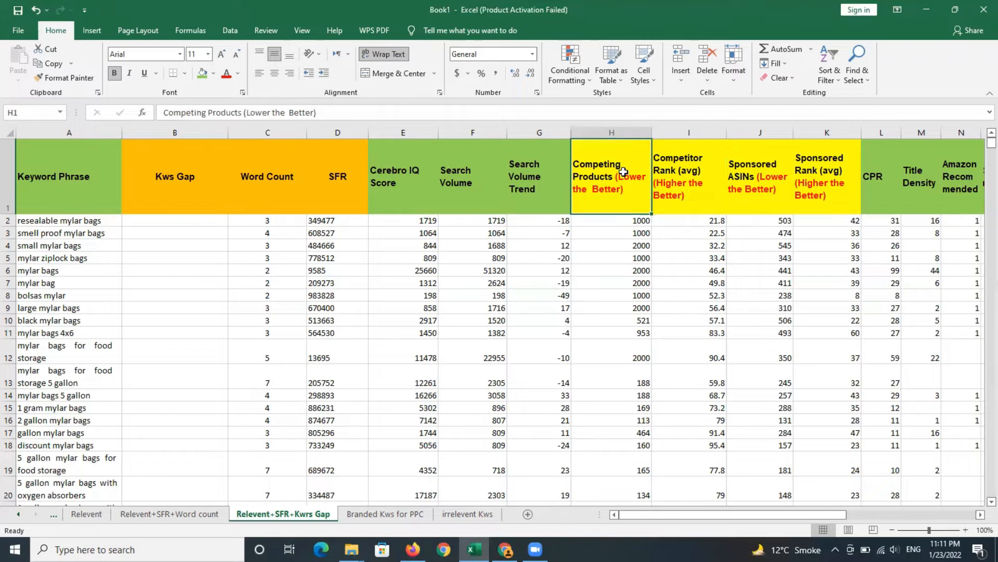
# Step: Turn on filtering for the header row of the Relevent+SFR+Kwrs Gap sheet
pyautogui.click(5, 168)
pyautogui.click(832, 83)
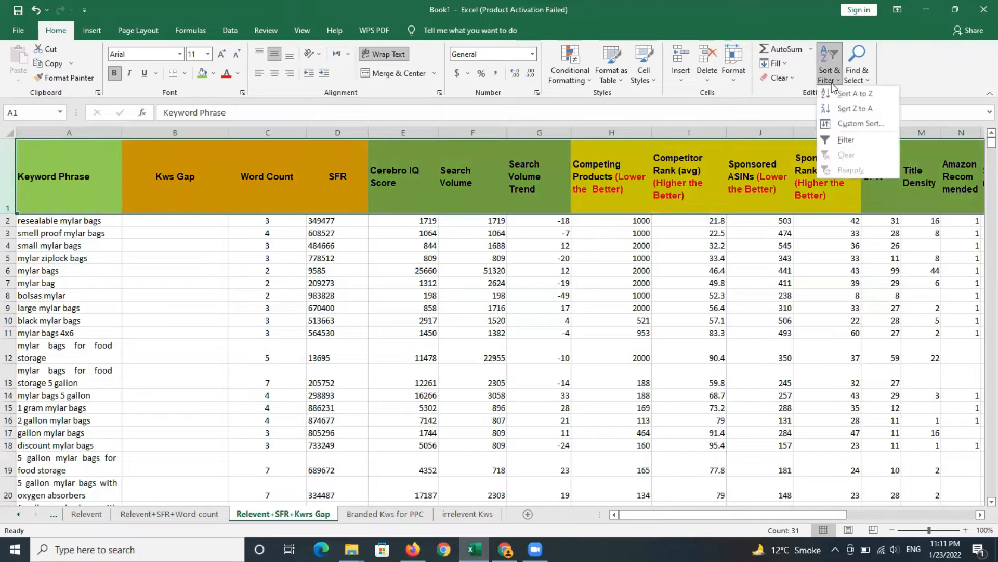
pyautogui.click(845, 141)
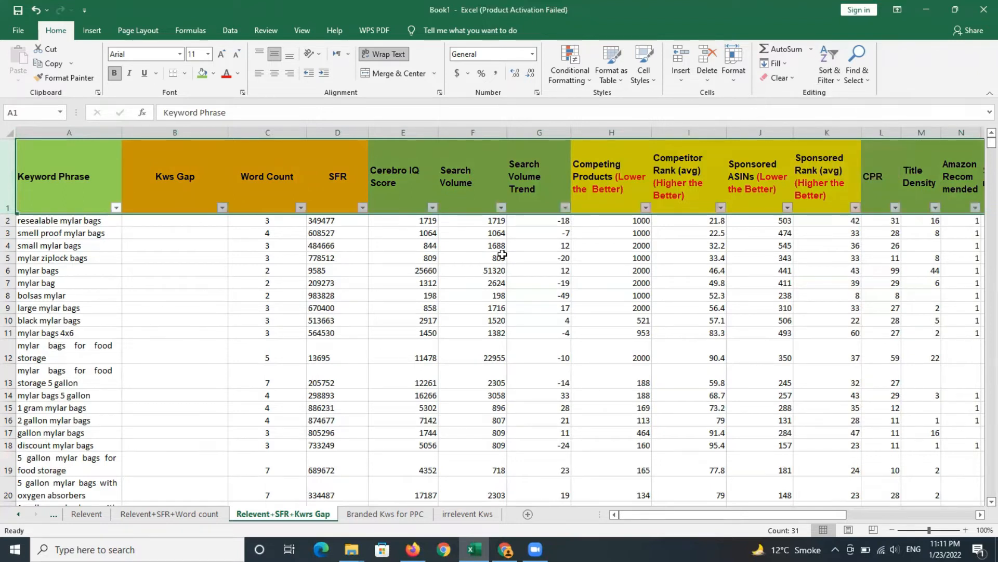
pyautogui.click(174, 223)
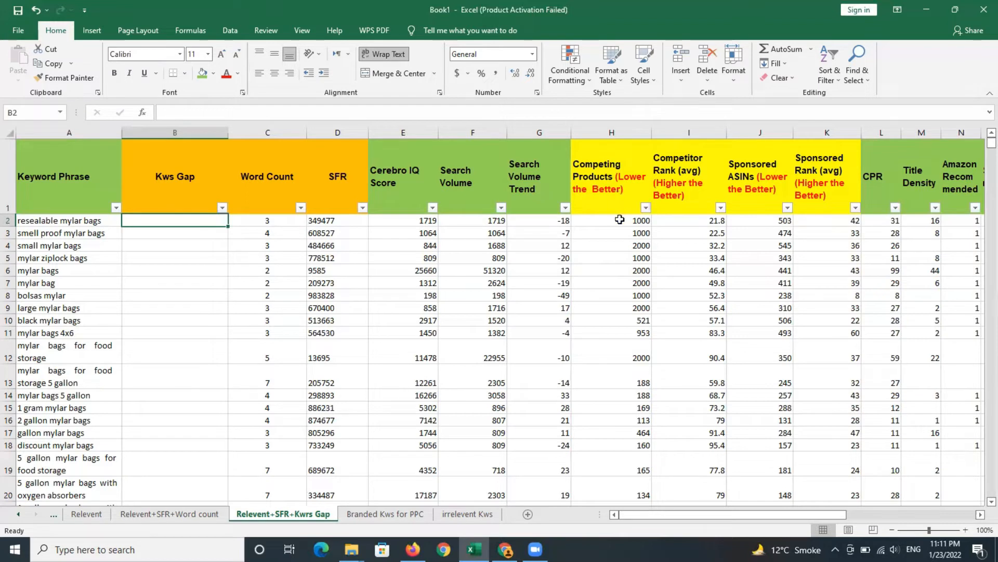
# Step: Select all values in the Competing Products column to check their average
pyautogui.click(620, 219)
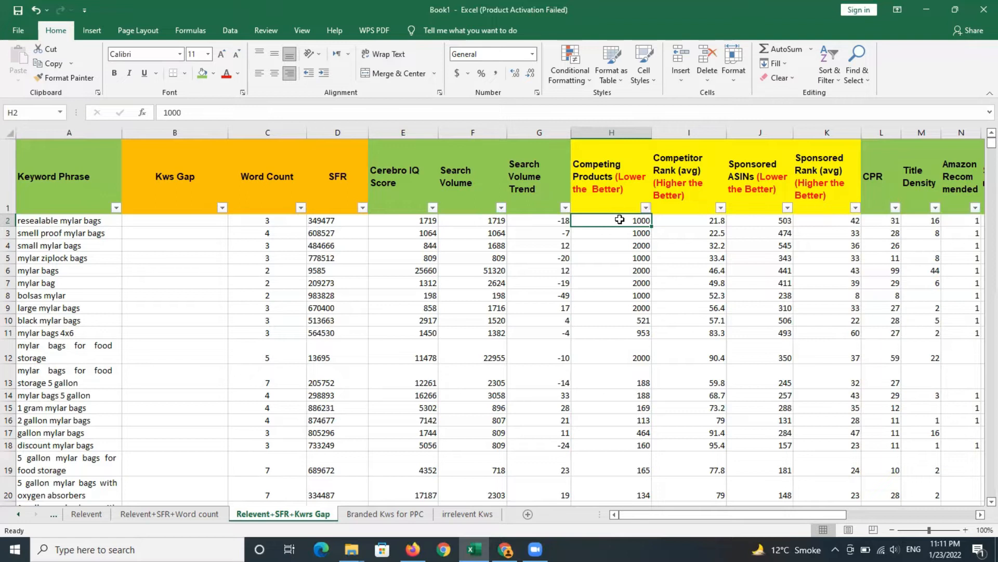
pyautogui.hotkey('ctrl', 'shift', 'Down')
pyautogui.hotkey('ctrl', 'q')
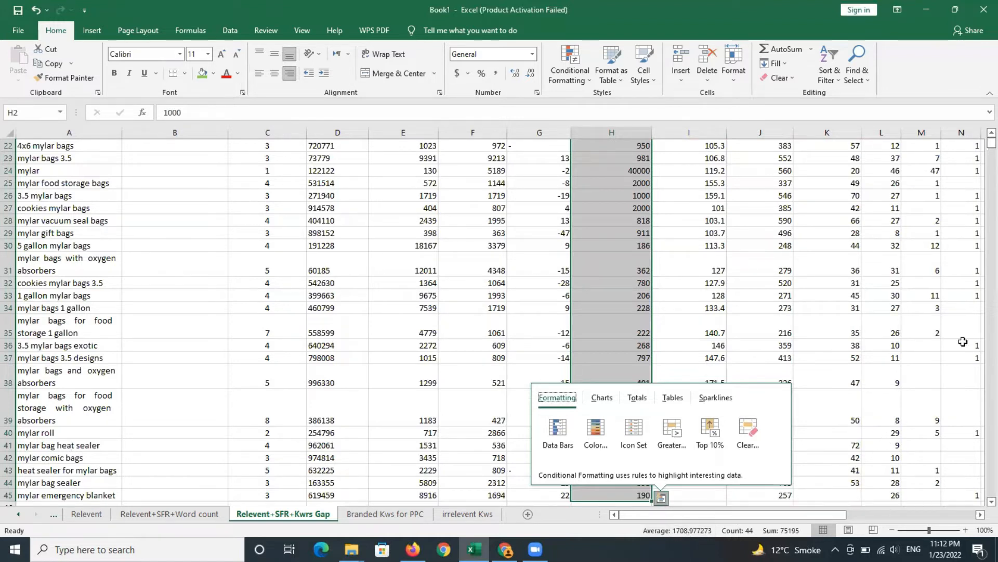
pyautogui.scroll(7, 980, 153)
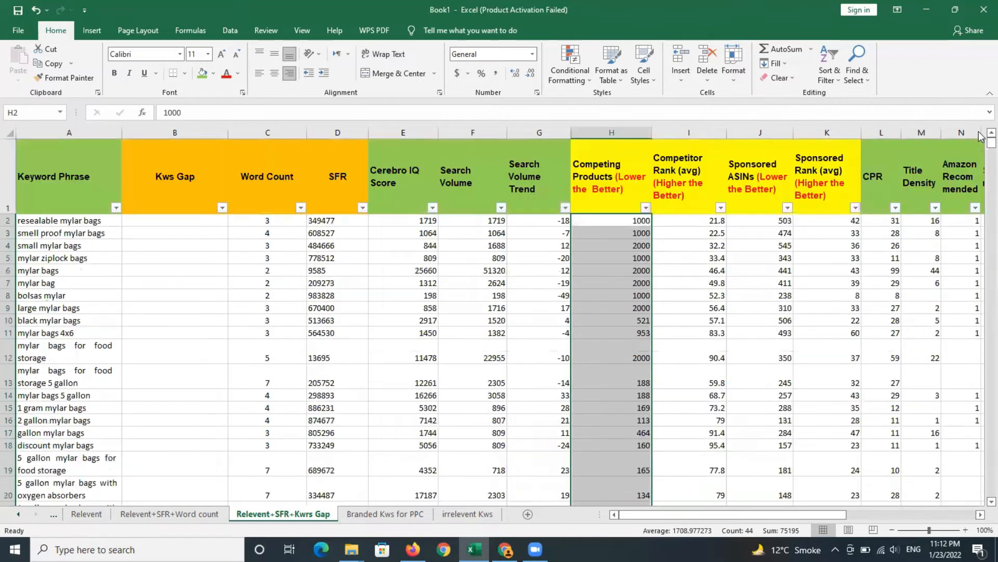
# Step: Filter the Competing Products column to show only rows with values less than 1700
pyautogui.click(646, 208)
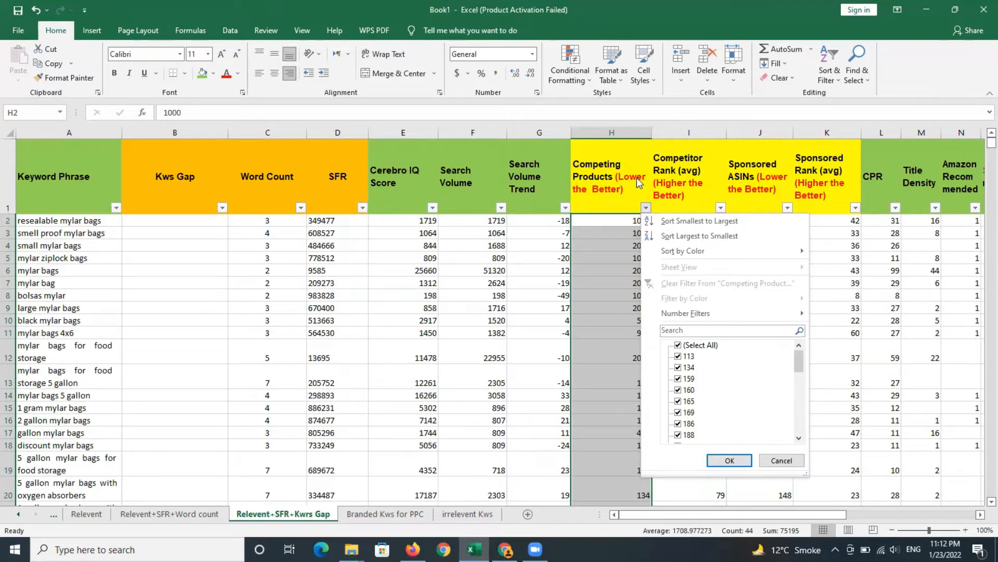
pyautogui.moveTo(695, 318)
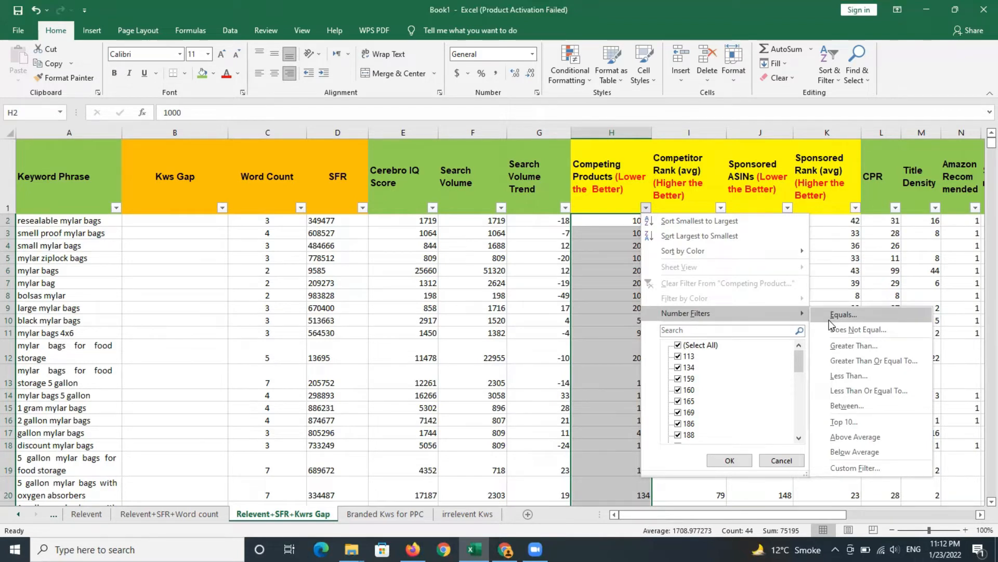
pyautogui.click(838, 377)
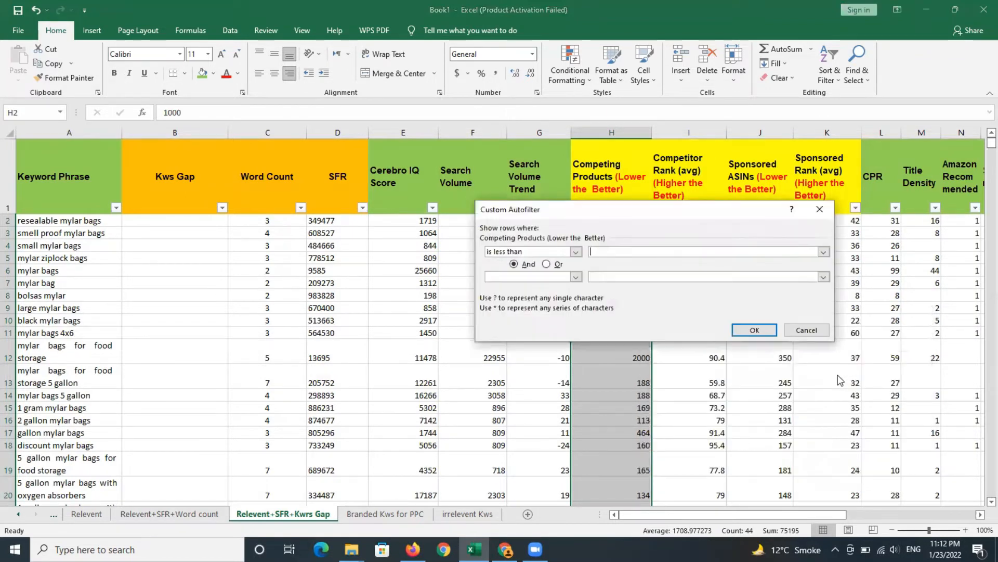
pyautogui.write('1700')
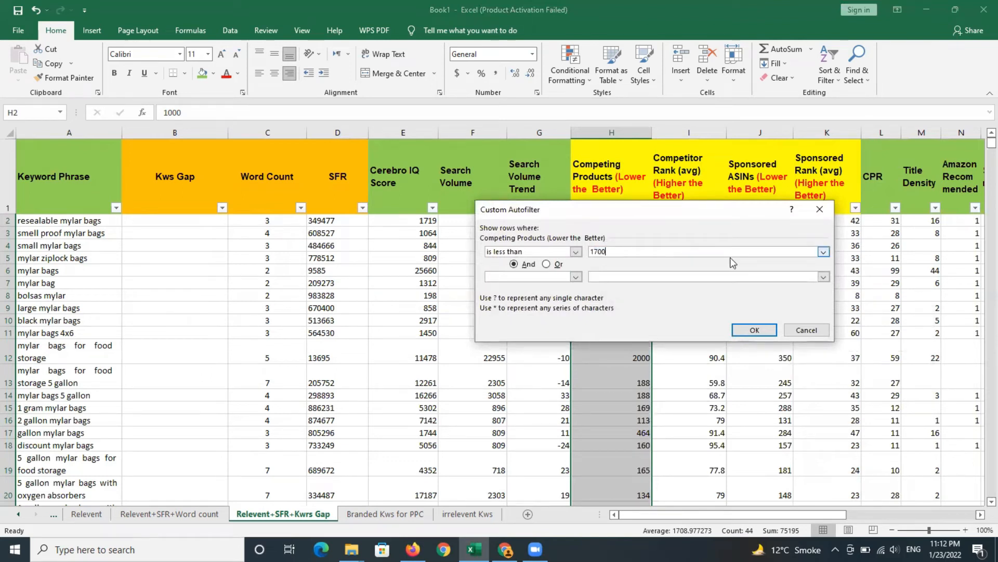
pyautogui.click(755, 330)
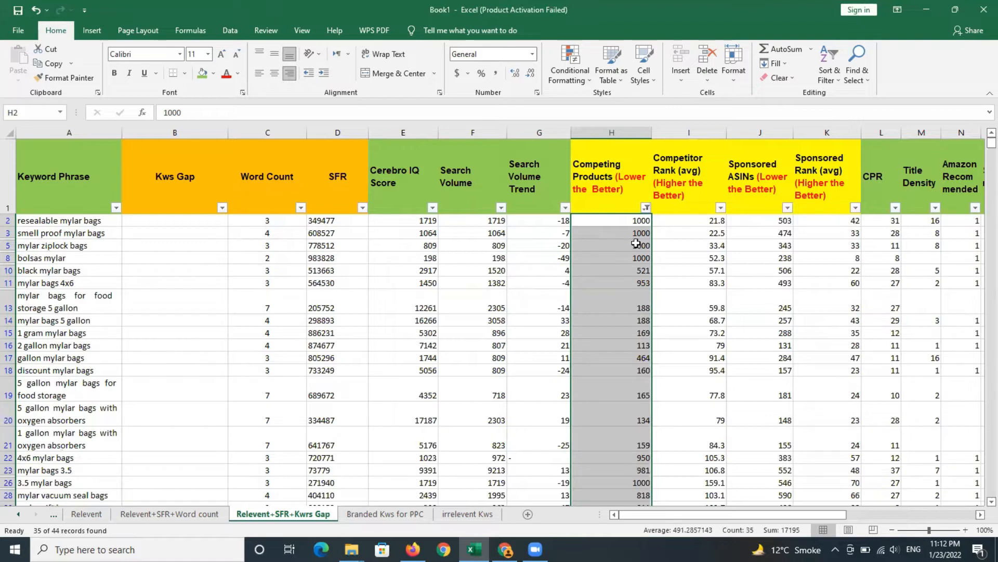
# Step: Select the filtered values in the Competitor Rank (avg) column to check their average
pyautogui.click(721, 209)
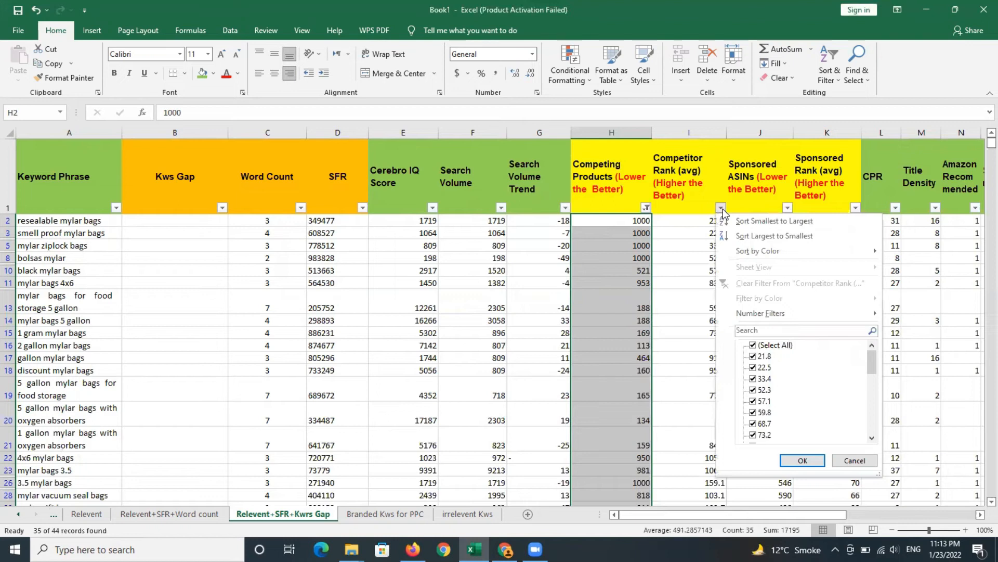
pyautogui.click(682, 224)
pyautogui.click(688, 221)
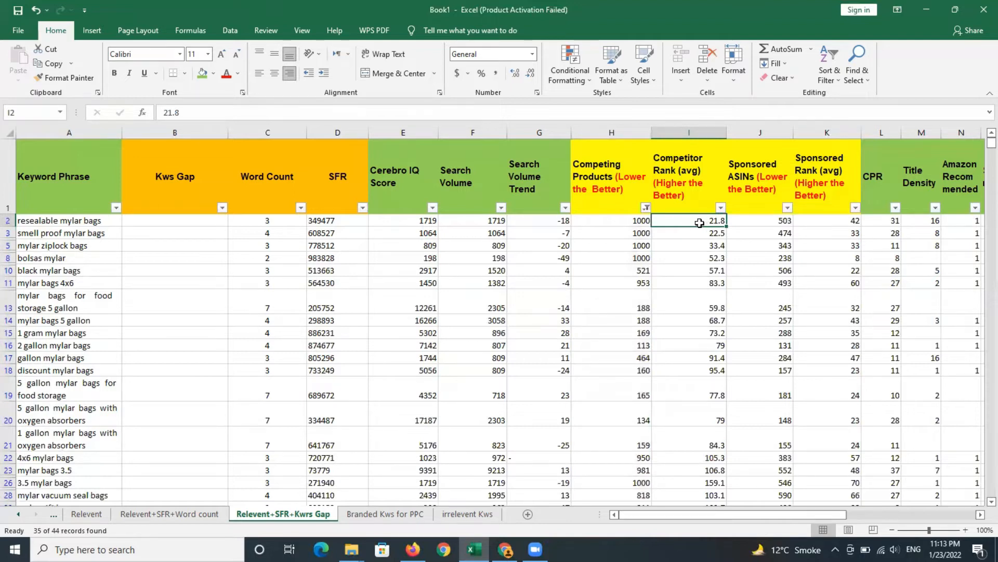
pyautogui.hotkey('ctrl', 'shift', 'Down')
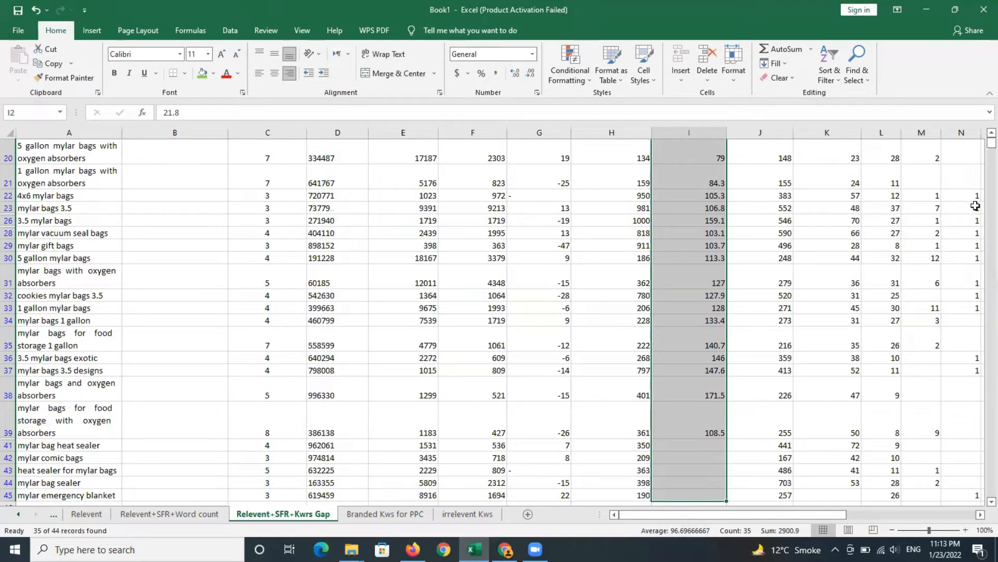
pyautogui.moveTo(982, 152); pyautogui.dragTo(981, 151)
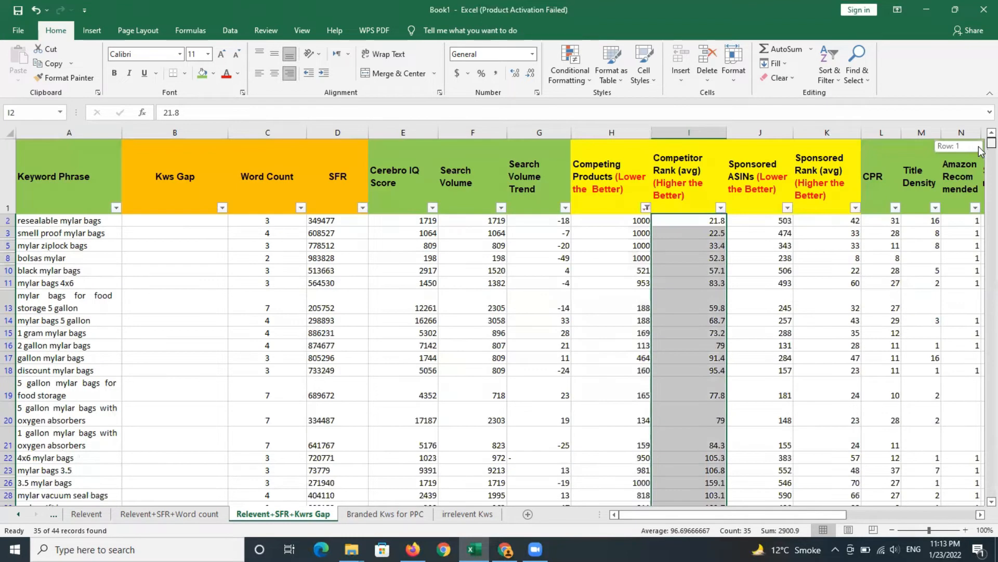
pyautogui.click(740, 237)
pyautogui.click(721, 207)
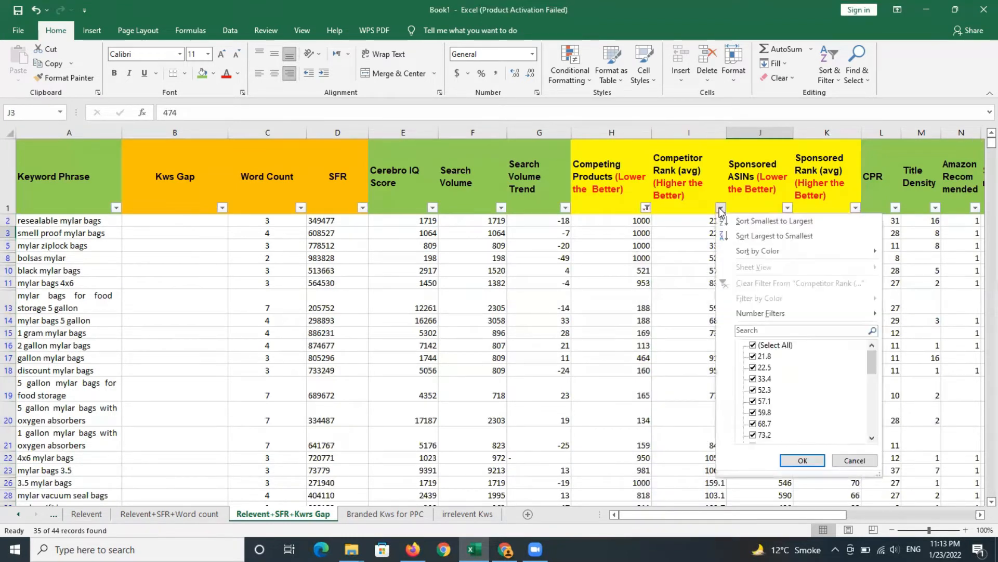
pyautogui.moveTo(750, 314)
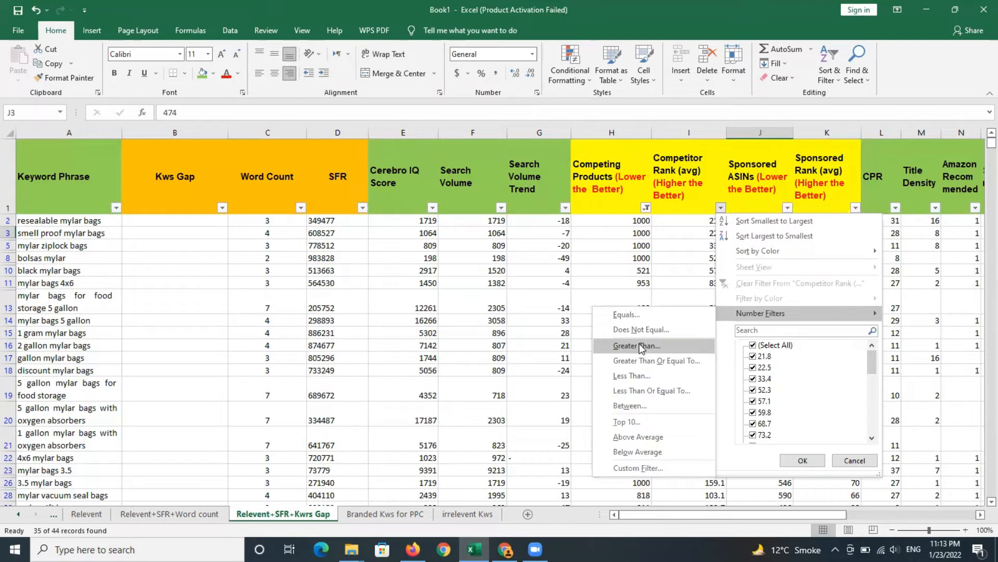
pyautogui.click(685, 218)
# Step: Reselect the filtered Competitor Rank (avg) values from the first data row down to recheck their average
pyautogui.click(686, 220)
pyautogui.hotkey('ctrl', 'shift', 'Down')
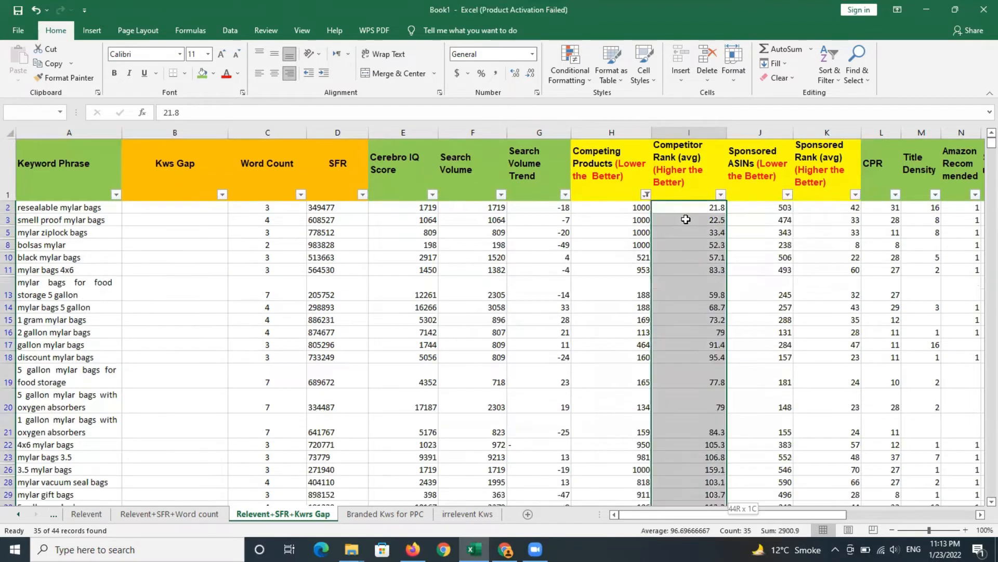
pyautogui.click(762, 157)
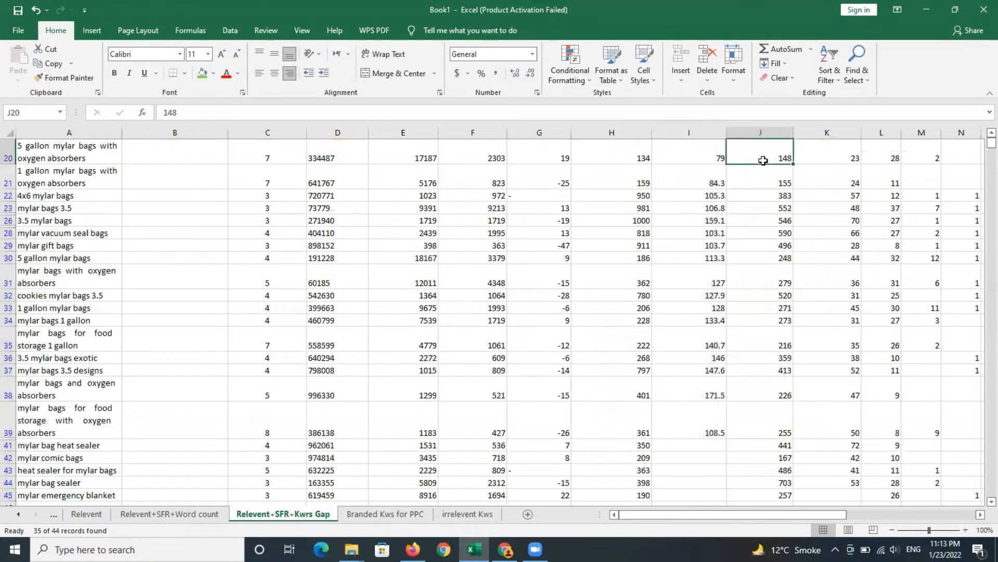
# Step: Filter the Competitor Rank (avg) column to show only rows with values greater than 96
pyautogui.scroll(5, 923, 150)
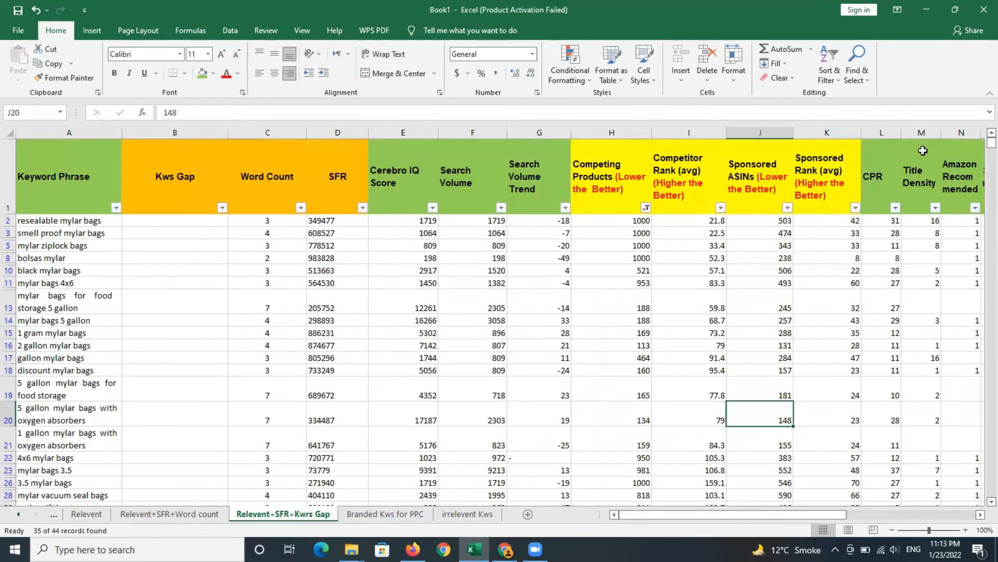
pyautogui.click(721, 207)
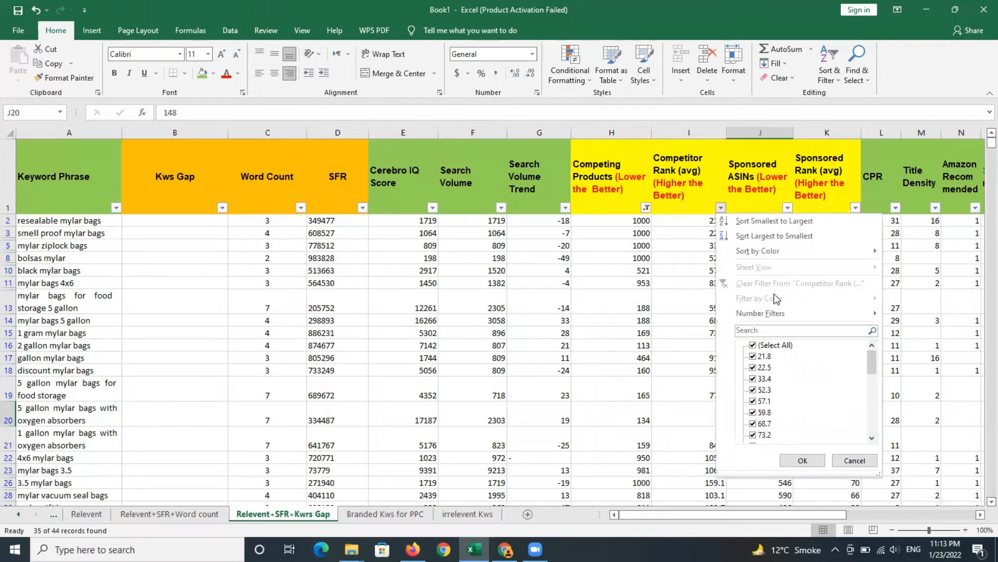
pyautogui.click(673, 343)
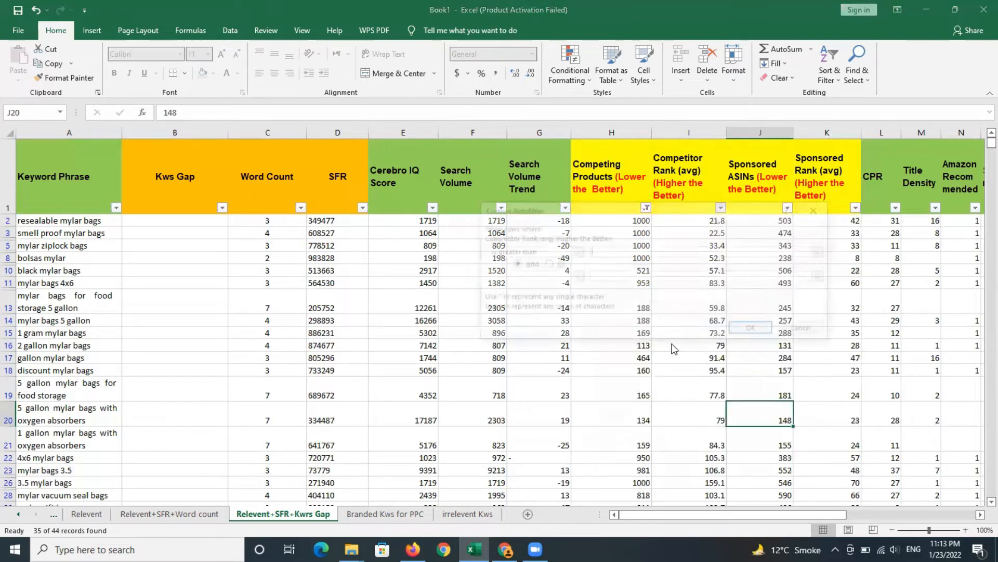
pyautogui.write('96')
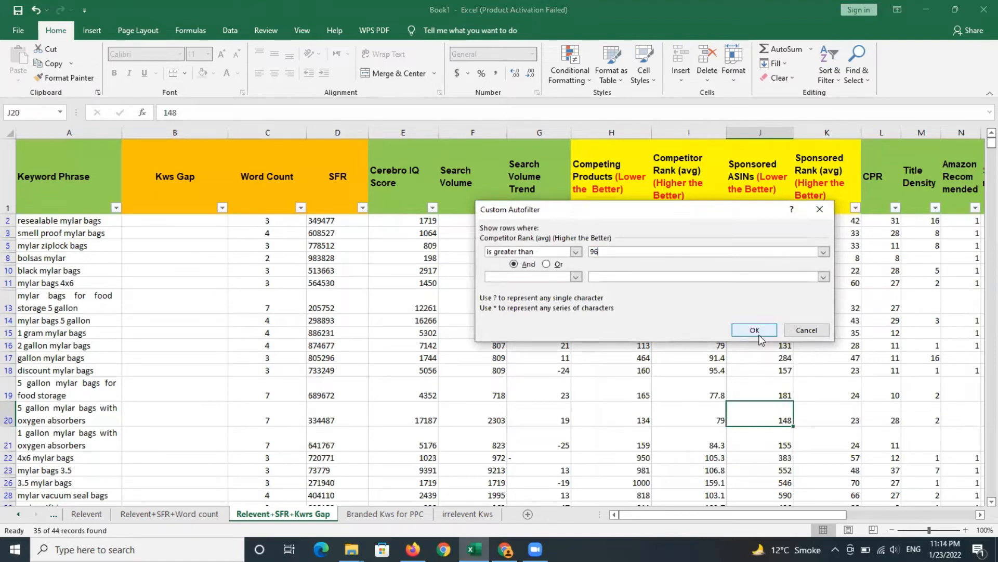
pyautogui.click(756, 331)
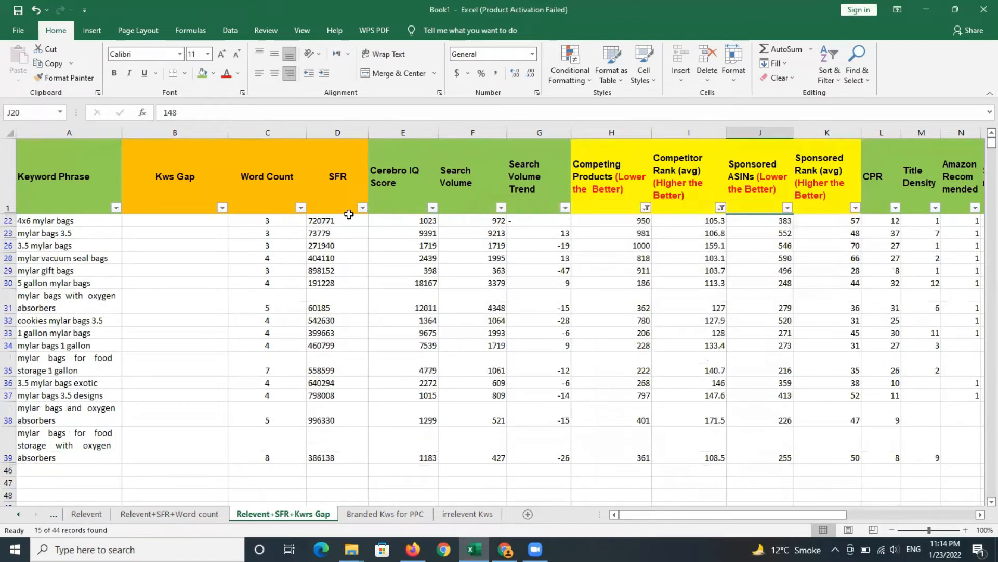
# Step: Enter "Organic Opportunity" in the Kws Gap column for 4x6 mylar bags and fill it down through all filtered rows
pyautogui.click(161, 222)
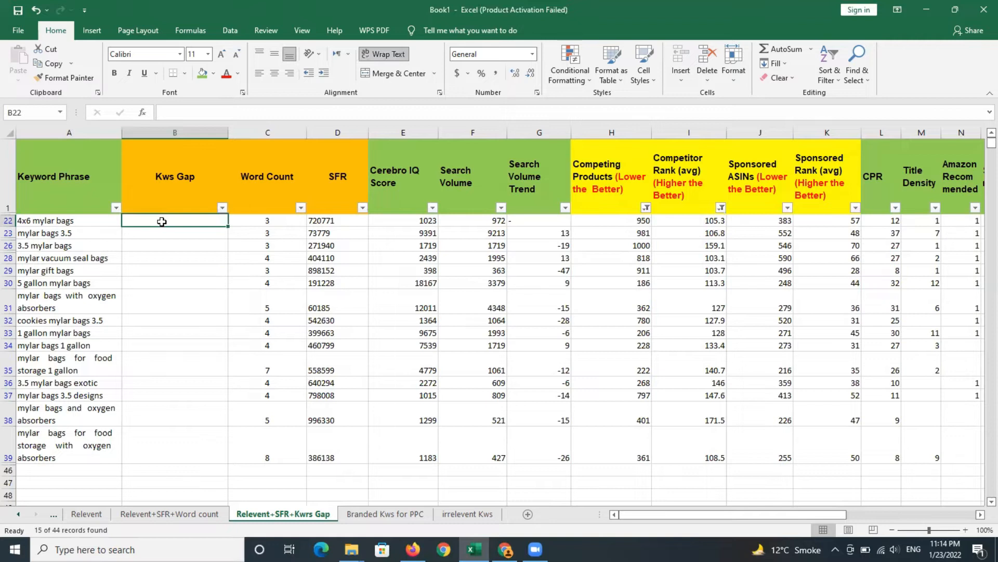
pyautogui.write('Organic ')
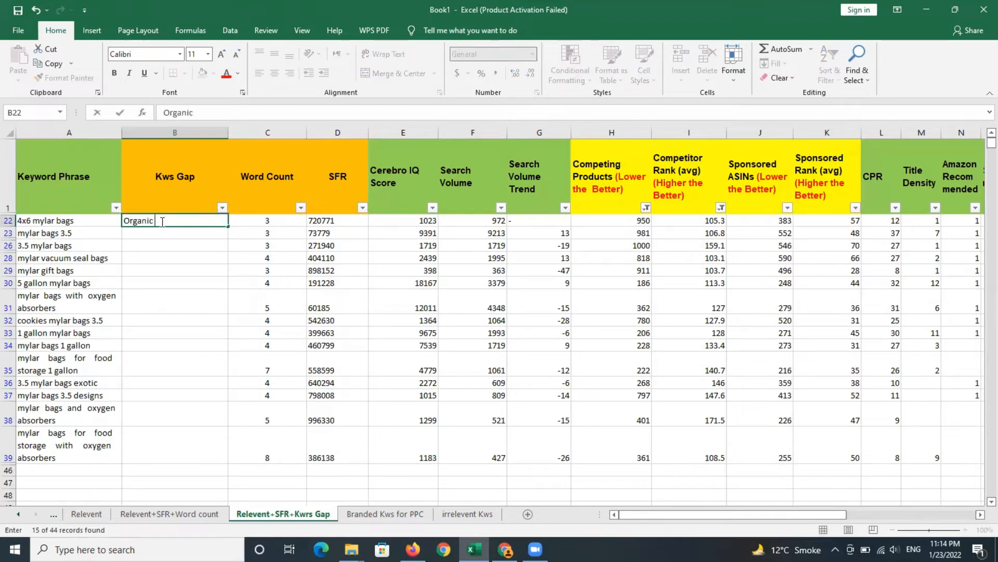
pyautogui.write('Opportunity')
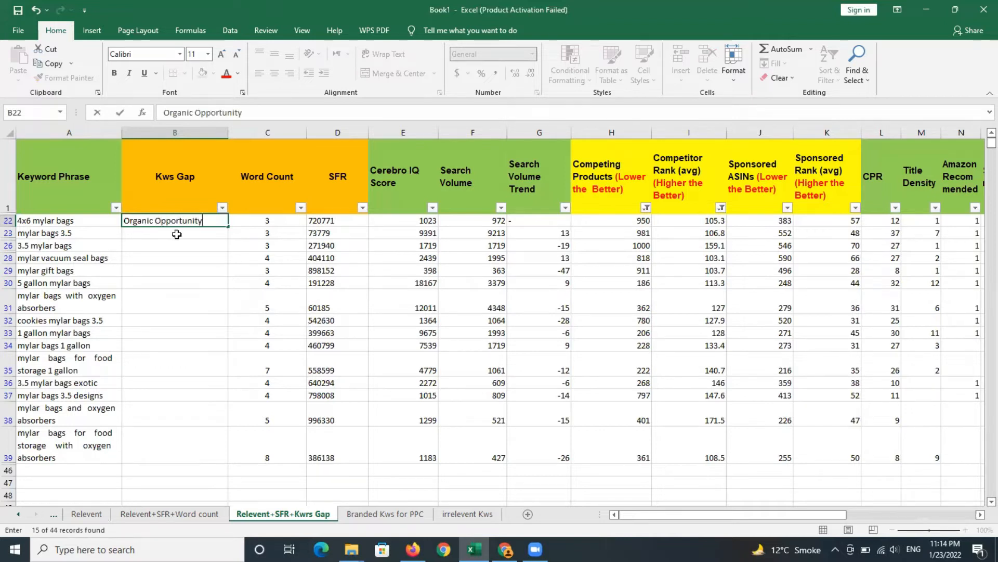
pyautogui.press('Return')
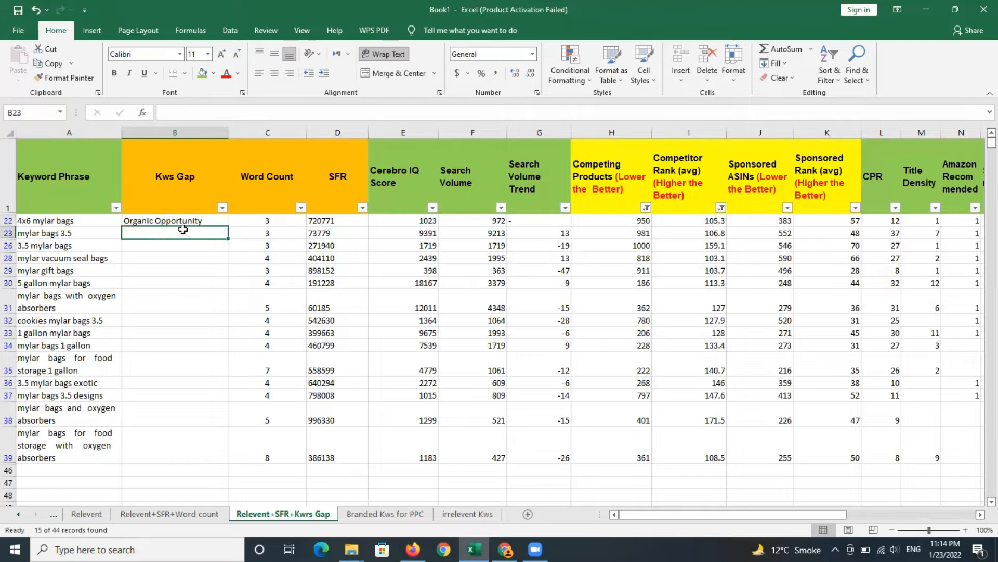
pyautogui.click(192, 216)
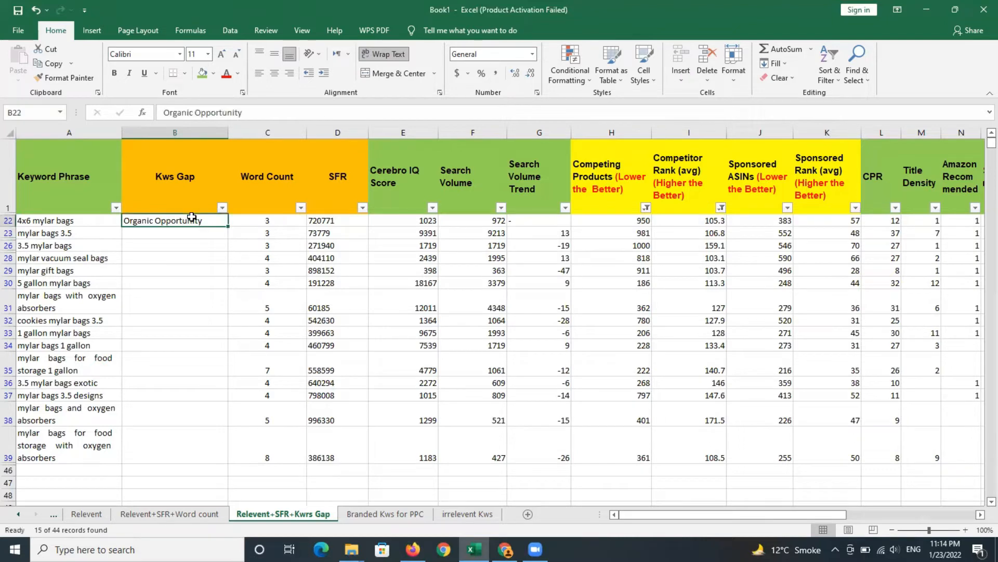
pyautogui.doubleClick(228, 227)
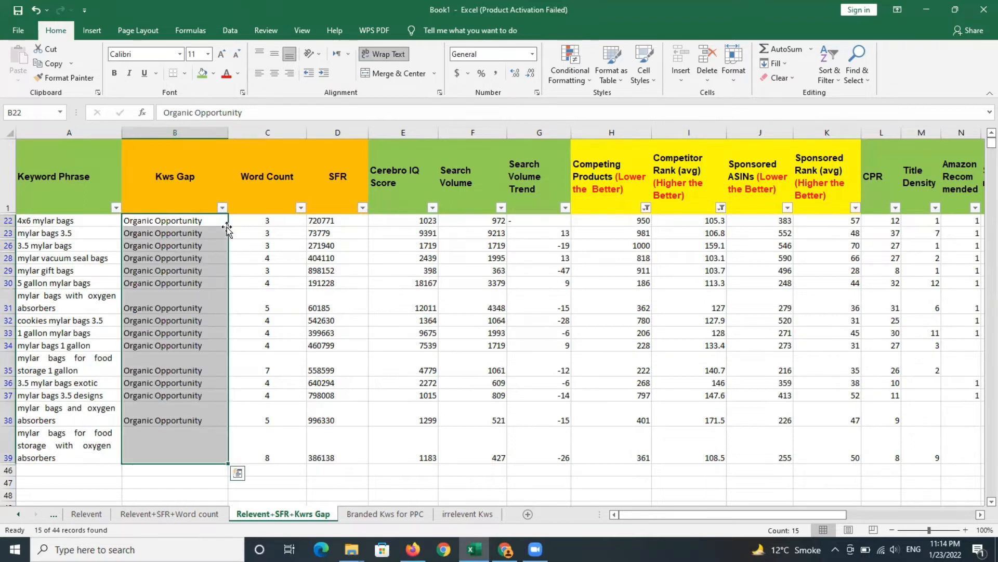
pyautogui.click(194, 469)
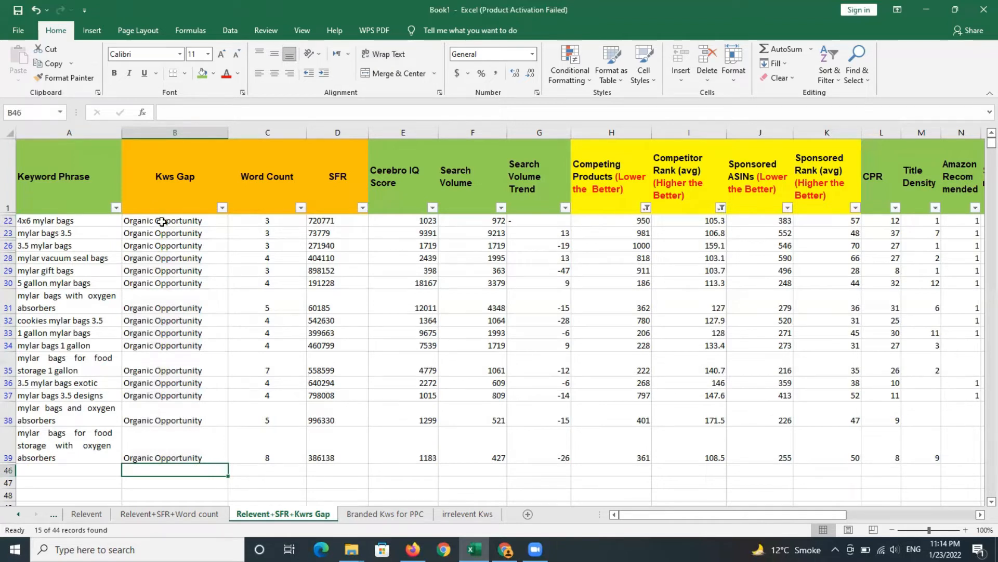
# Step: Select the filtered keyword phrases together with their Kws Gap labels to review the organic opportunities
pyautogui.moveTo(162, 221); pyautogui.dragTo(188, 456)
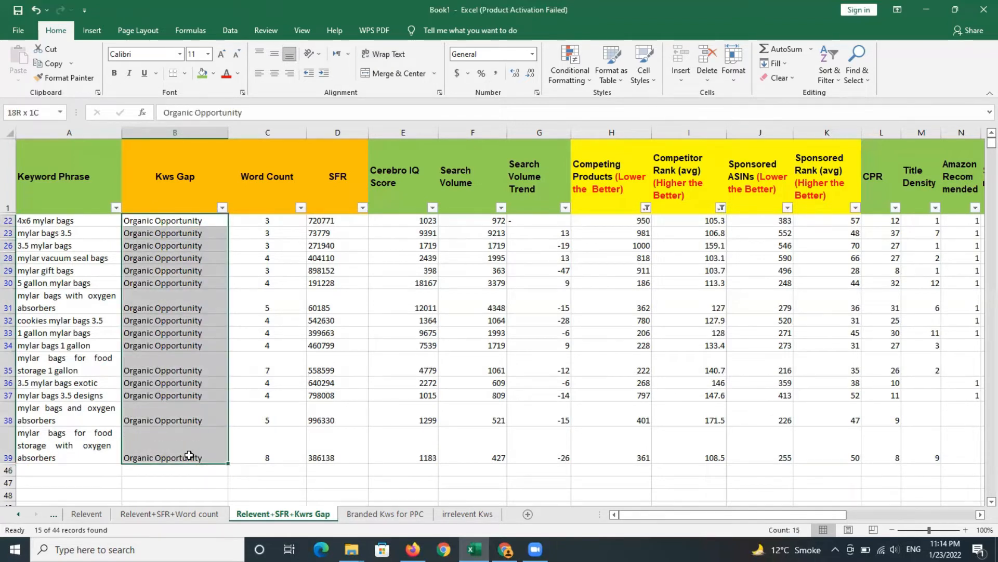
pyautogui.click(31, 221)
pyautogui.moveTo(34, 258); pyautogui.dragTo(138, 454)
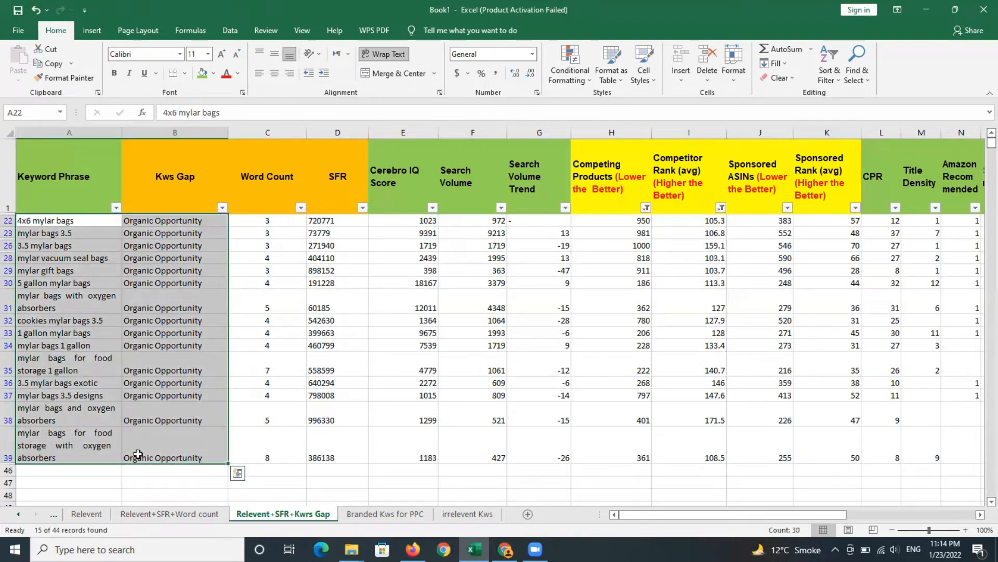
pyautogui.click(238, 260)
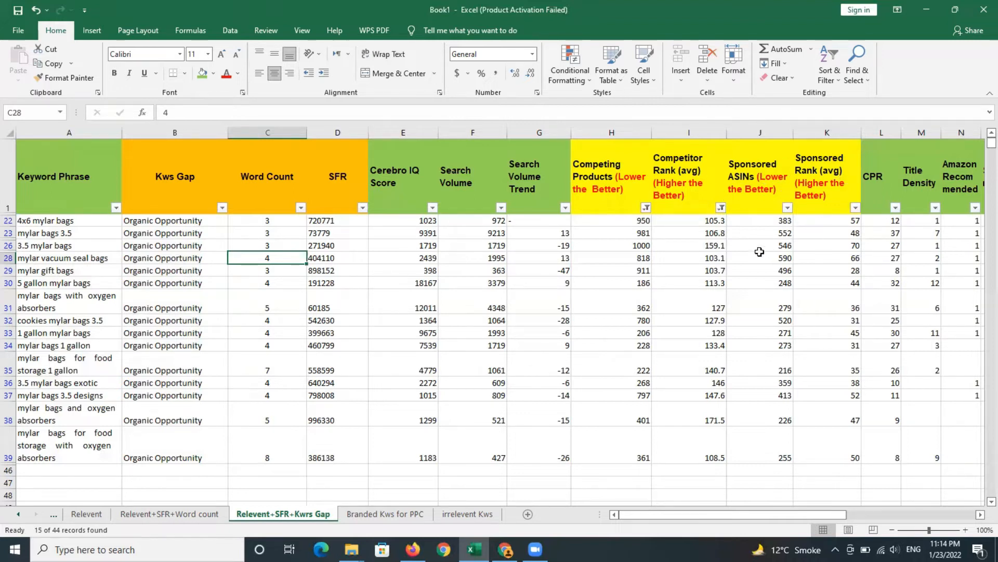
# Step: Check the average of the filtered Sponsored ASINs values and filter that column to values less than 375
pyautogui.click(762, 218)
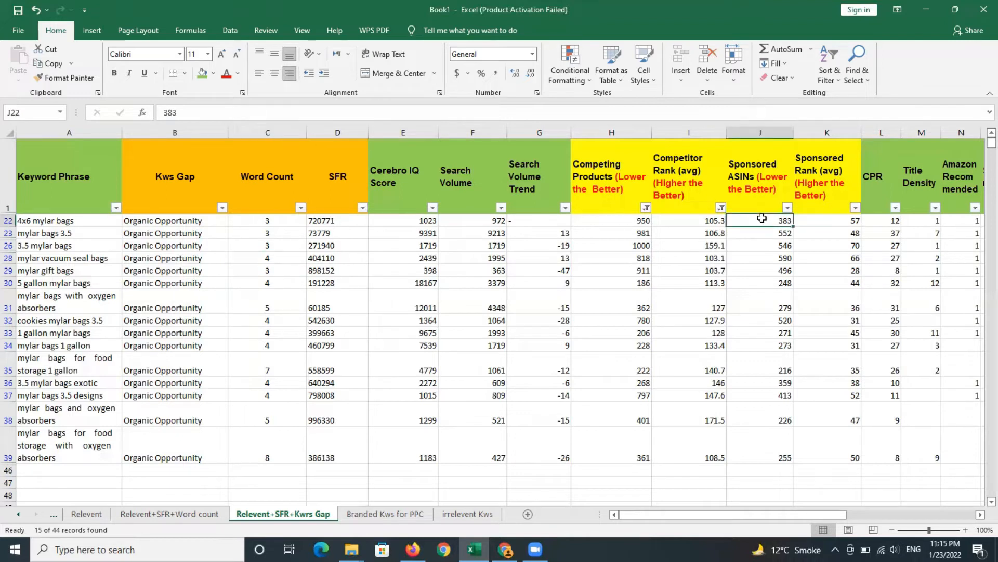
pyautogui.hotkey('ctrl', 'shift', 'Down')
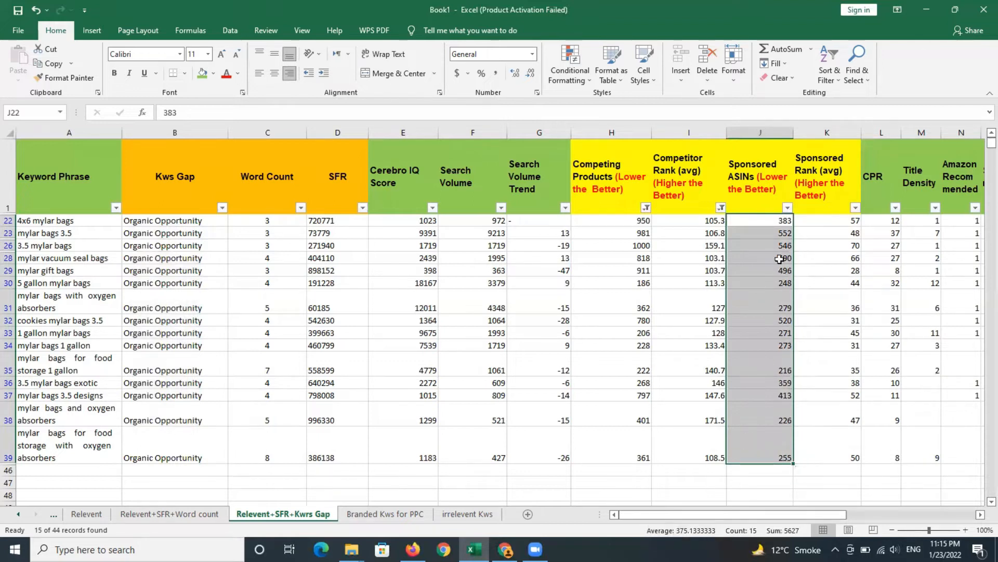
pyautogui.click(788, 208)
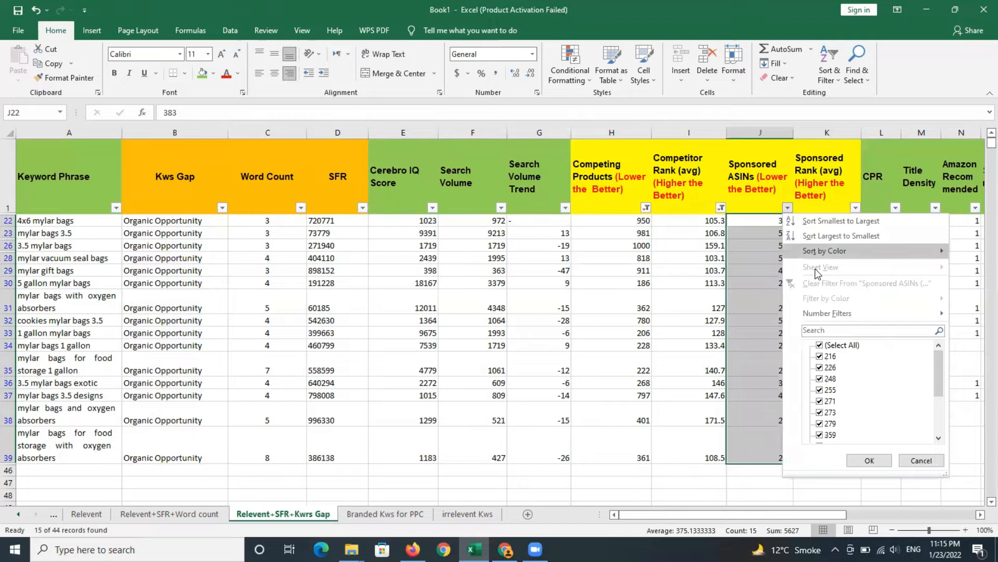
pyautogui.moveTo(827, 313)
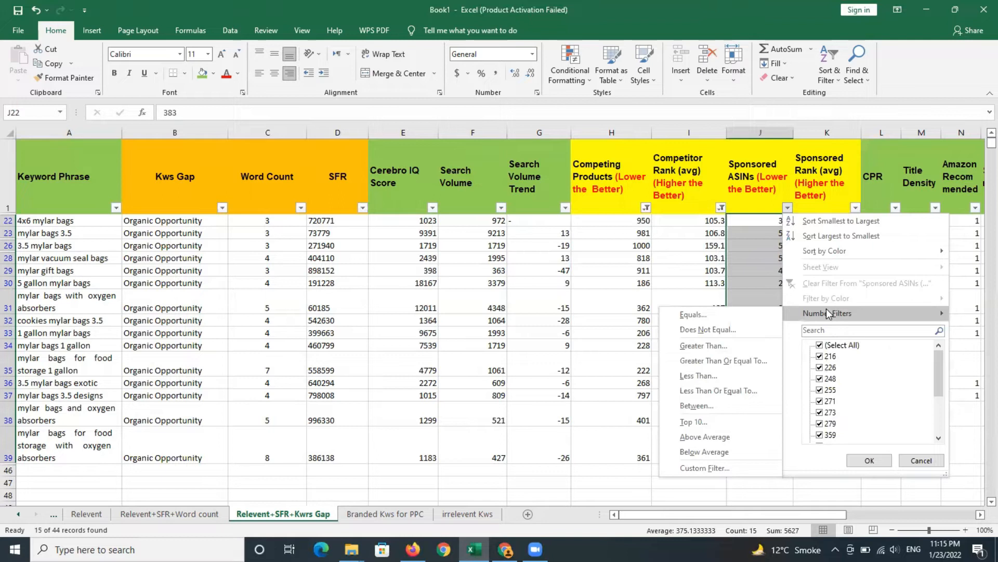
pyautogui.click(711, 377)
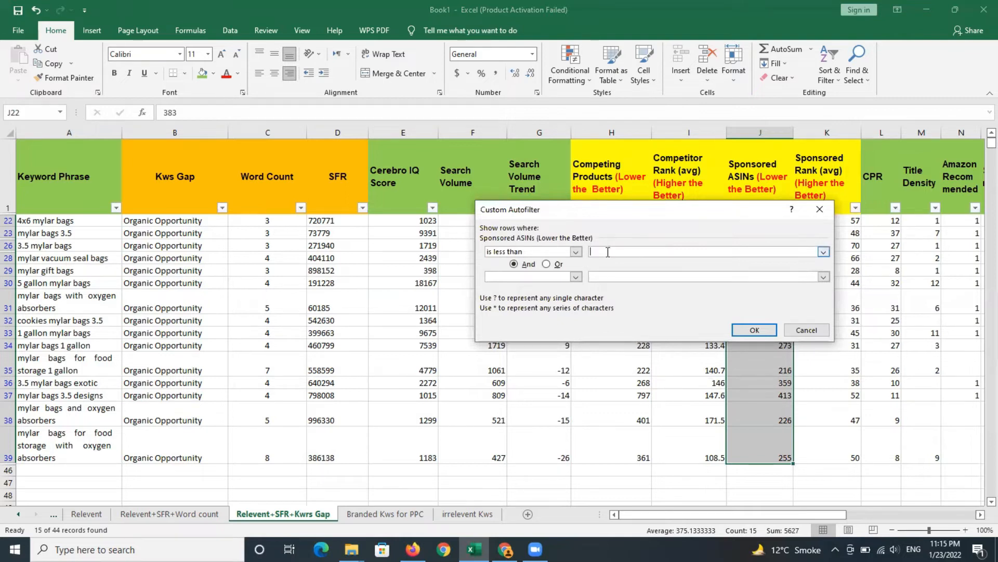
pyautogui.write('375')
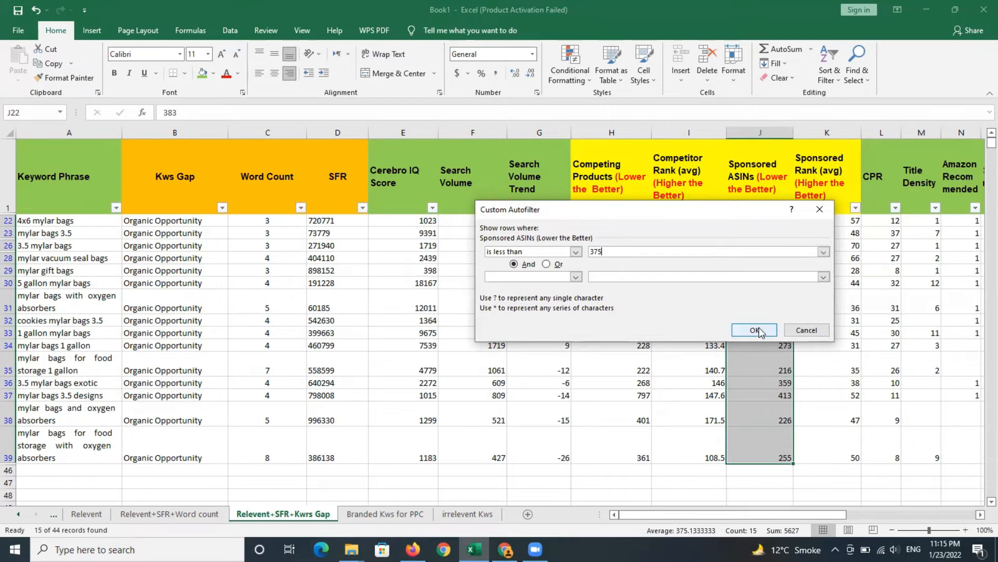
pyautogui.click(759, 329)
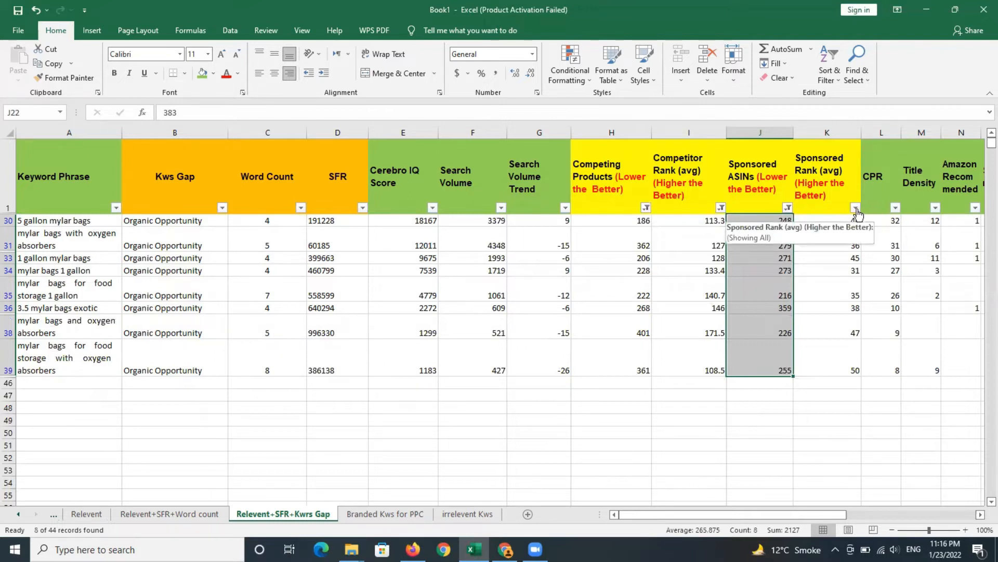
# Step: Check the average of the filtered Sponsored Rank (avg) values and filter that column to values greater than 40
pyautogui.click(829, 221)
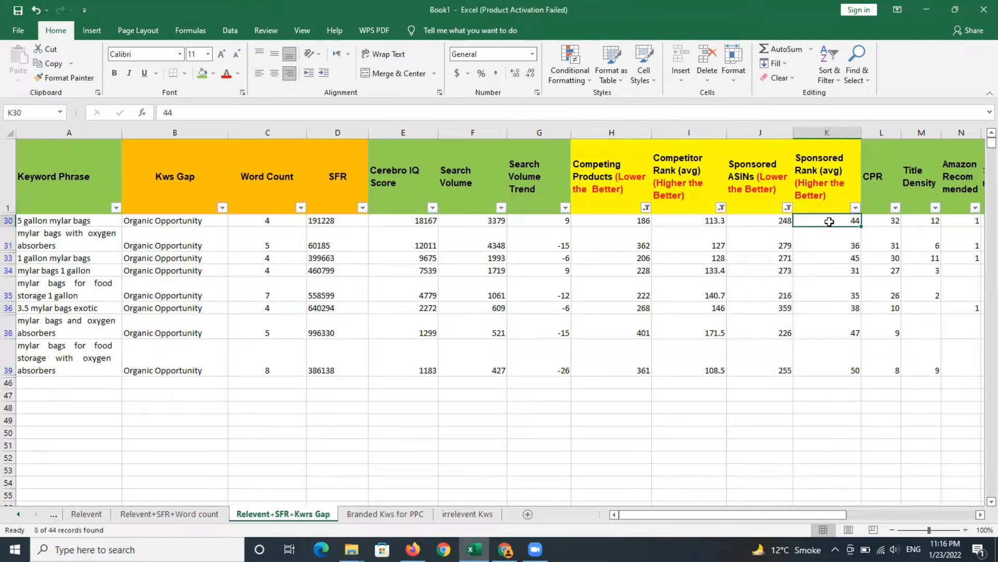
pyautogui.hotkey('ctrl', 'shift', 'Down')
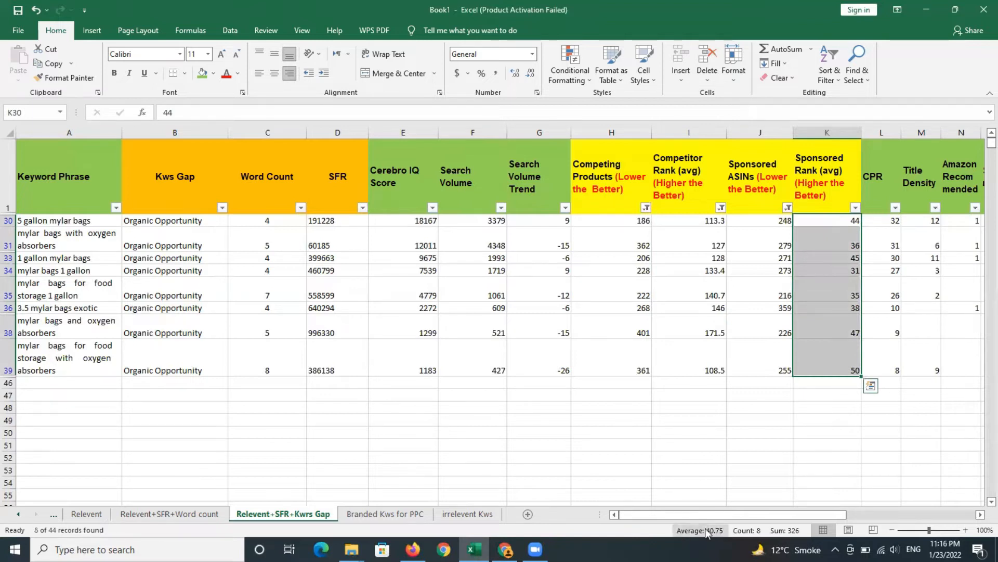
pyautogui.click(855, 209)
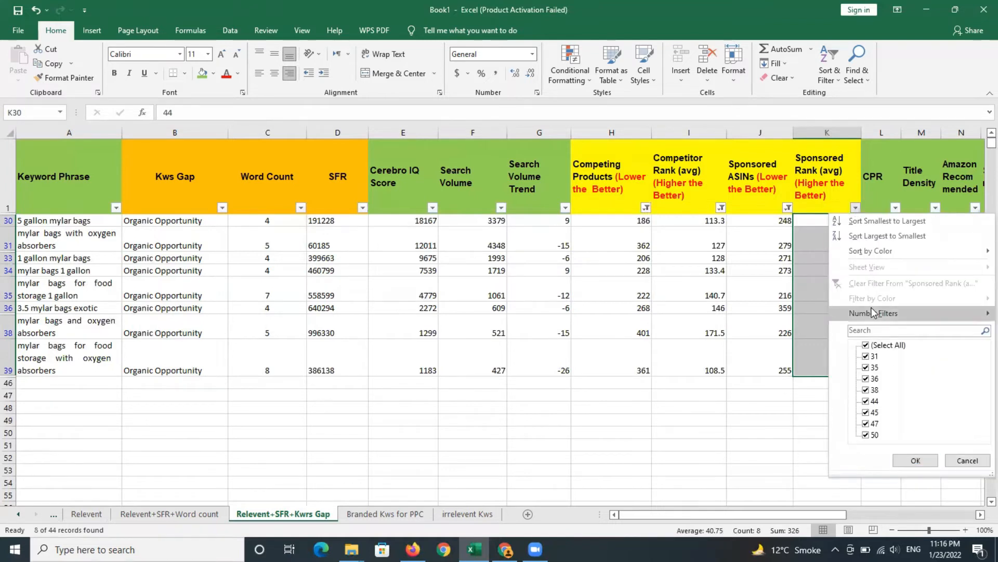
pyautogui.moveTo(874, 313)
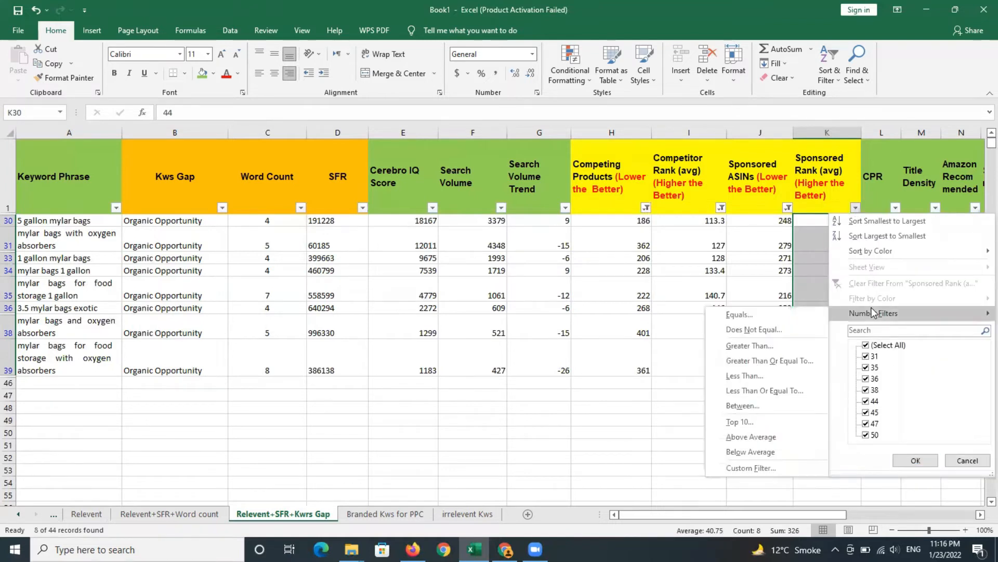
pyautogui.click(757, 346)
pyautogui.write('40')
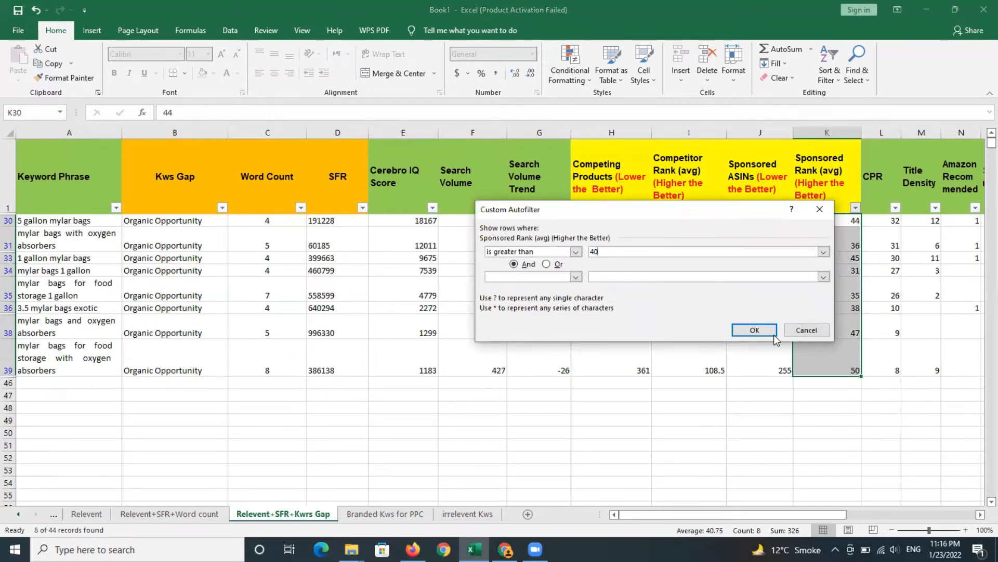
pyautogui.click(755, 331)
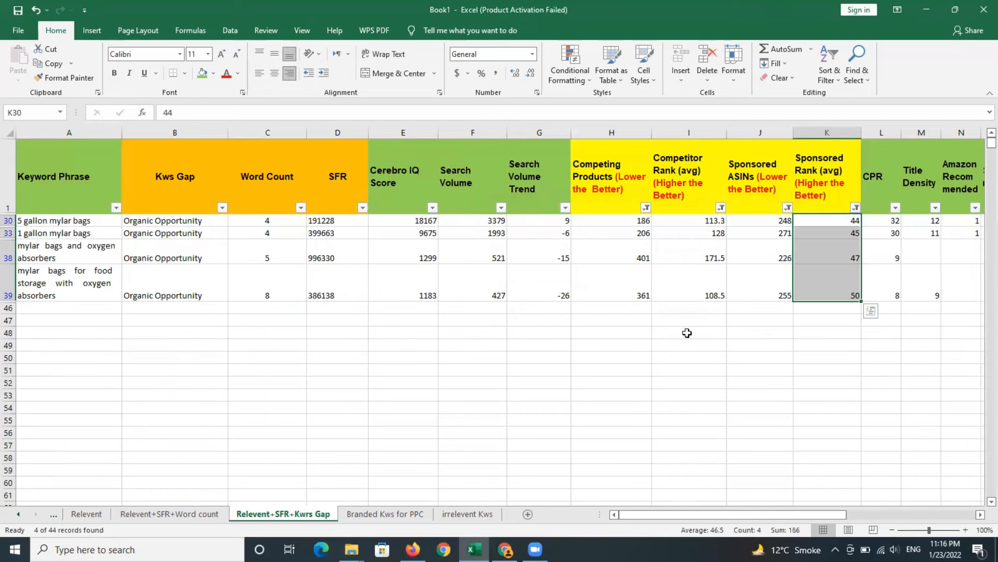
# Step: Widen the Kws Gap column and append "+PPC Opp" to the label for 5 gallon mylar bags
pyautogui.moveTo(229, 128); pyautogui.dragTo(255, 129)
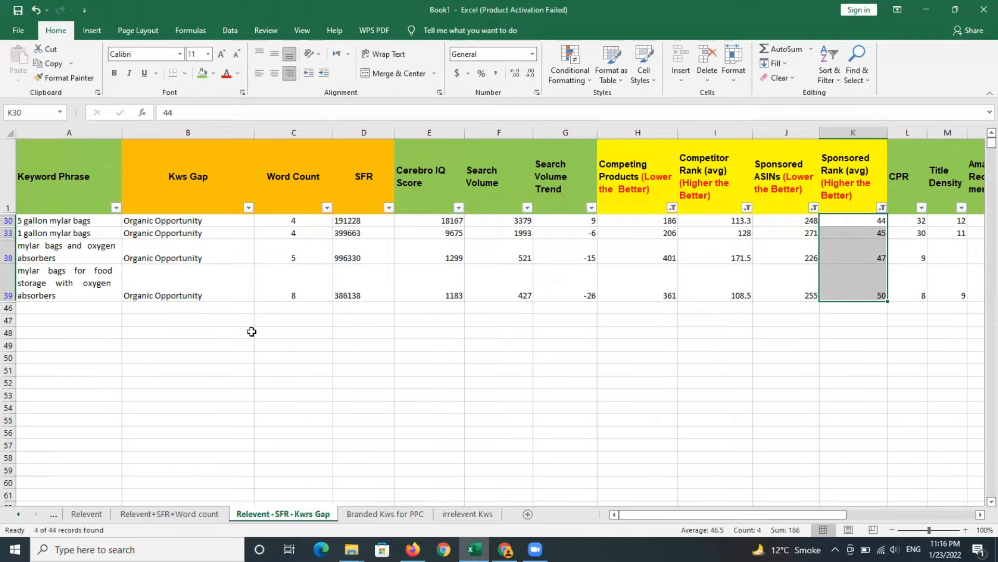
pyautogui.doubleClick(222, 221)
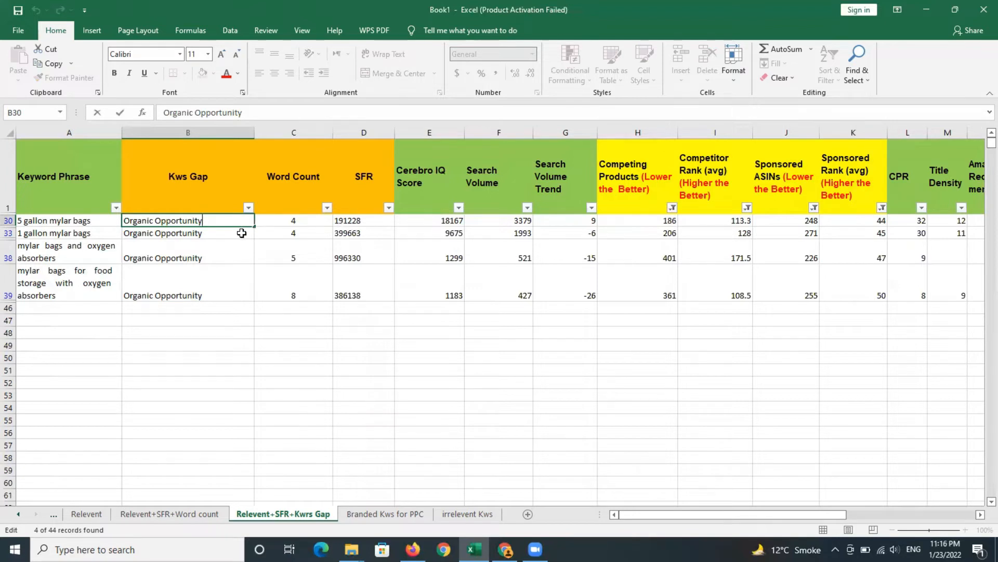
pyautogui.write('+PPC Opp')
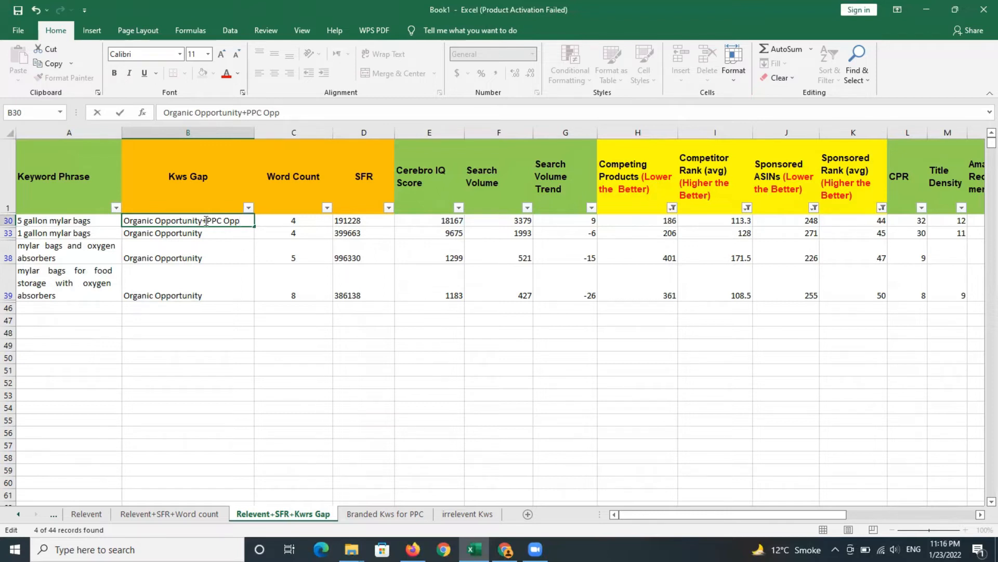
# Step: Copy the "+PPC Opp" text and append it to the Kws Gap labels of the other three filtered keywords
pyautogui.moveTo(202, 220); pyautogui.dragTo(239, 220)
pyautogui.hotkey('ctrl', 'c')
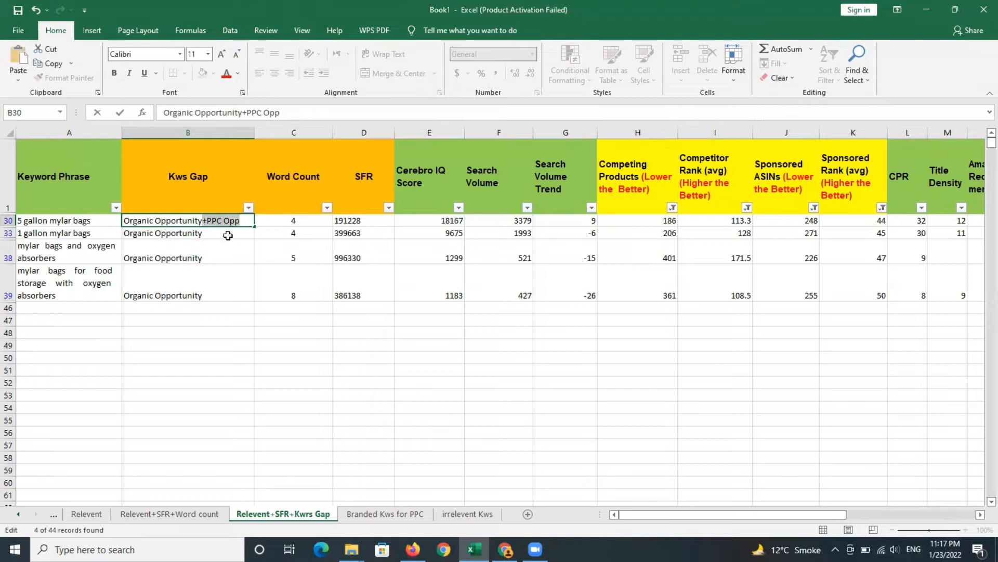
pyautogui.click(228, 232)
pyautogui.doubleClick(228, 232)
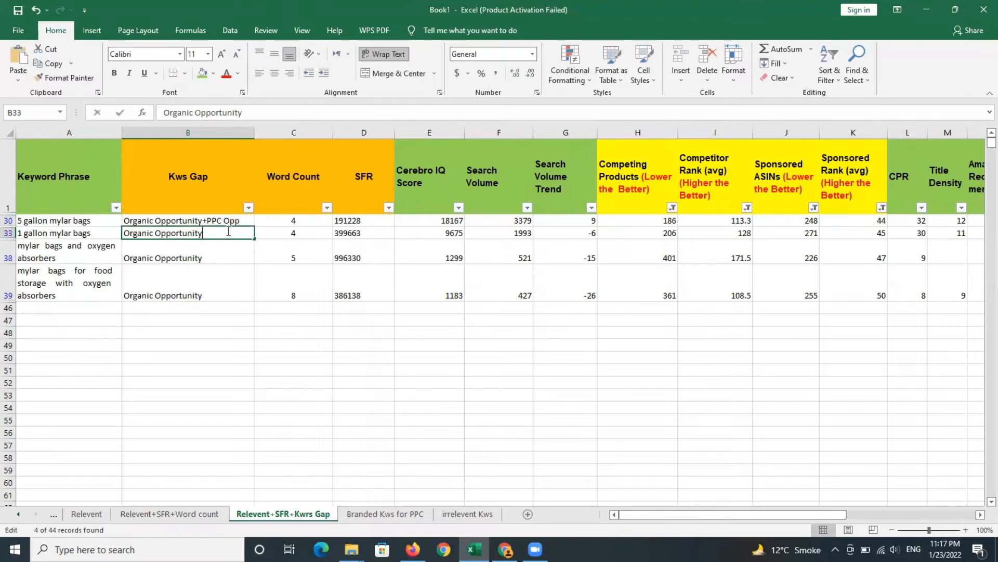
pyautogui.hotkey('ctrl', 'v')
pyautogui.click(220, 258)
pyautogui.doubleClick(221, 258)
pyautogui.hotkey('ctrl', 'v')
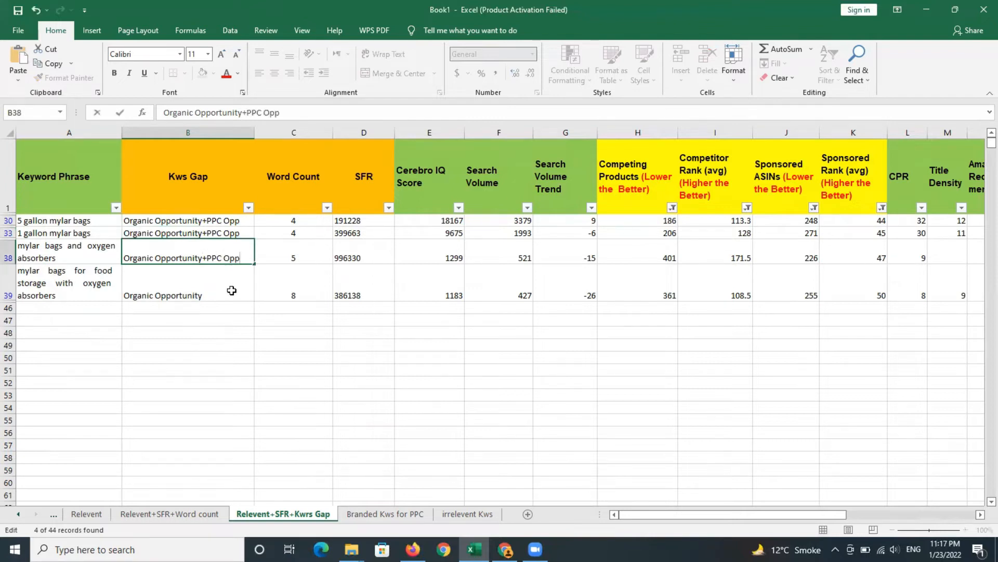
pyautogui.doubleClick(234, 291)
pyautogui.hotkey('ctrl', 'v')
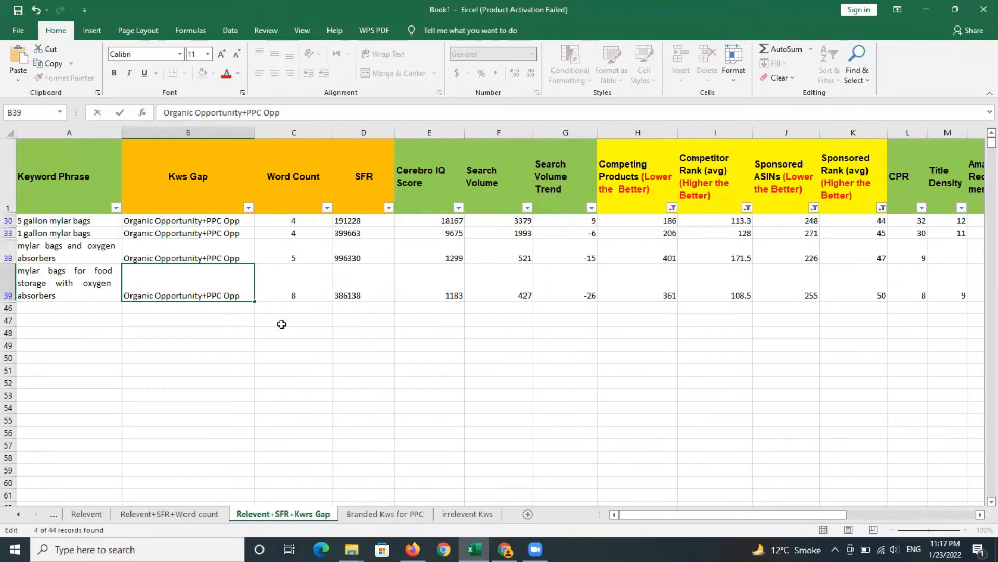
# Step: Clear the filters from the Competing Products and Competitor Rank (avg) columns
pyautogui.click(302, 330)
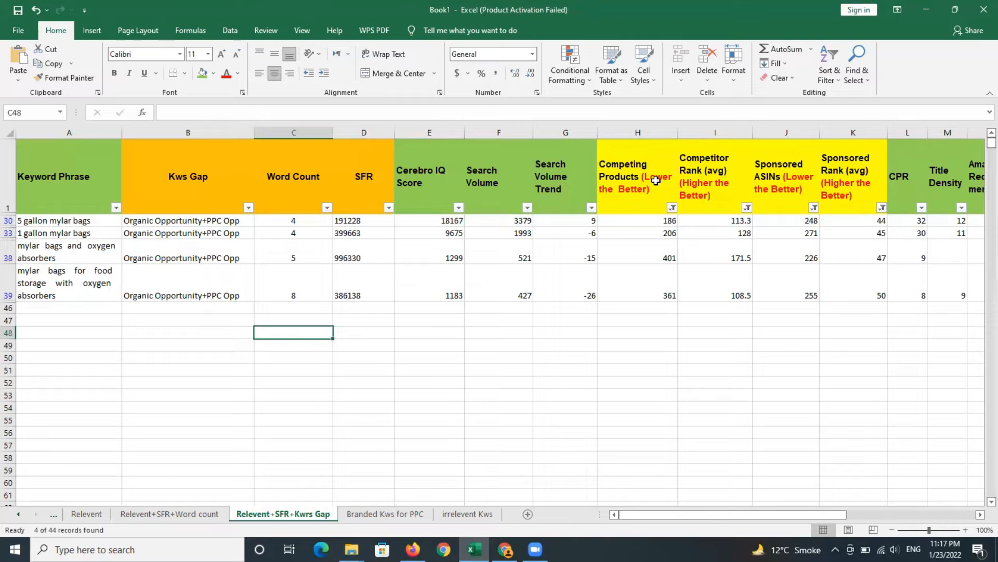
pyautogui.click(672, 208)
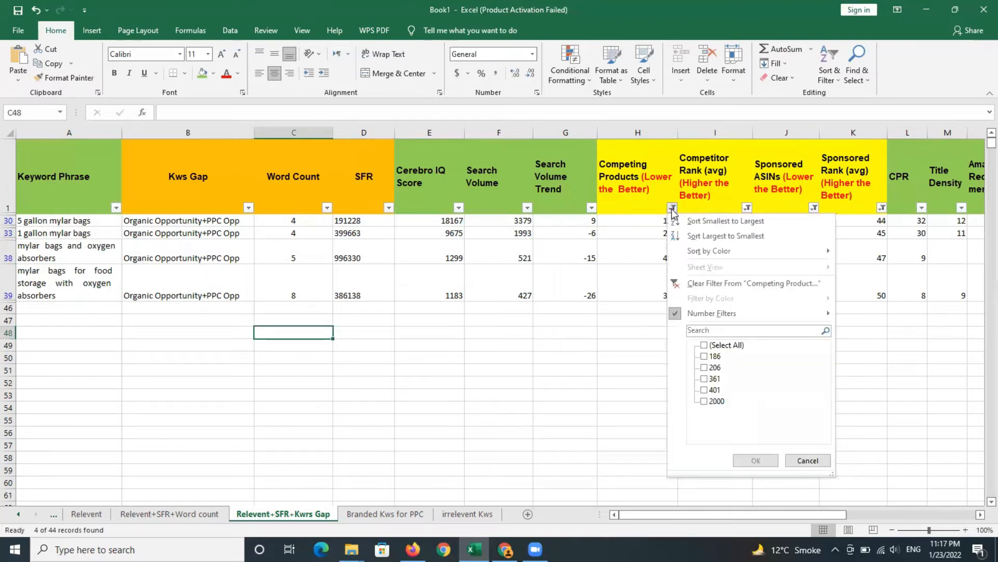
pyautogui.click(695, 284)
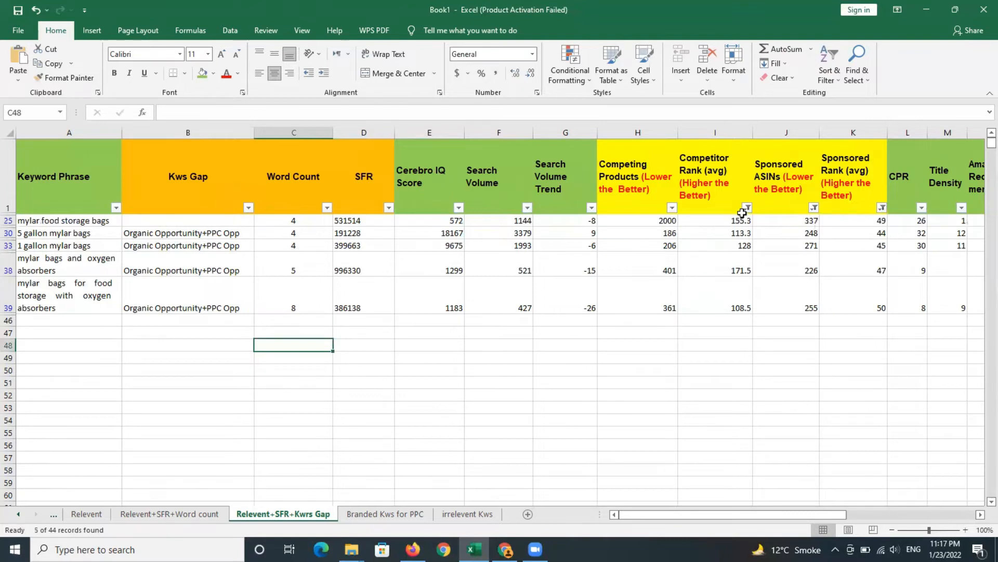
pyautogui.click(748, 208)
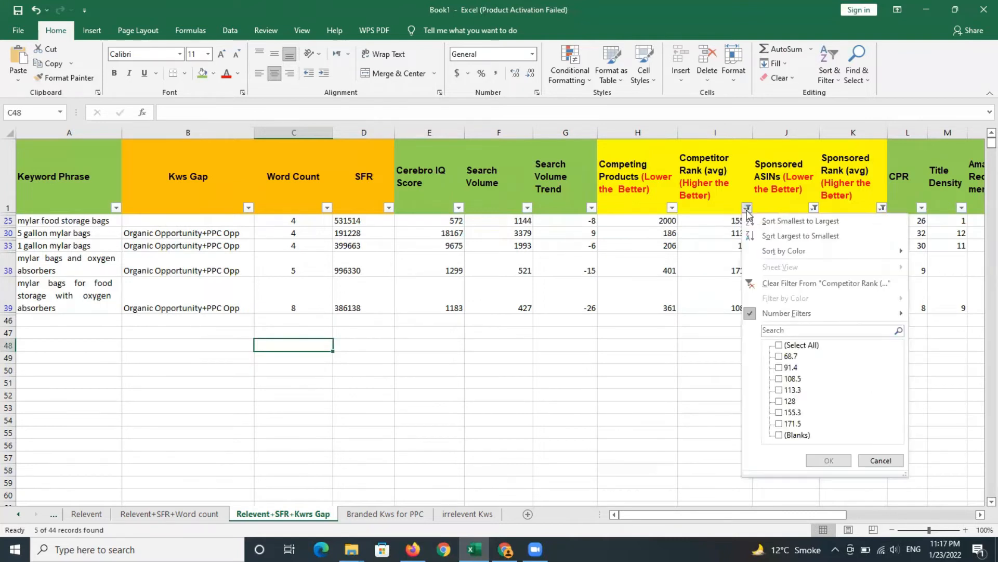
pyautogui.click(772, 284)
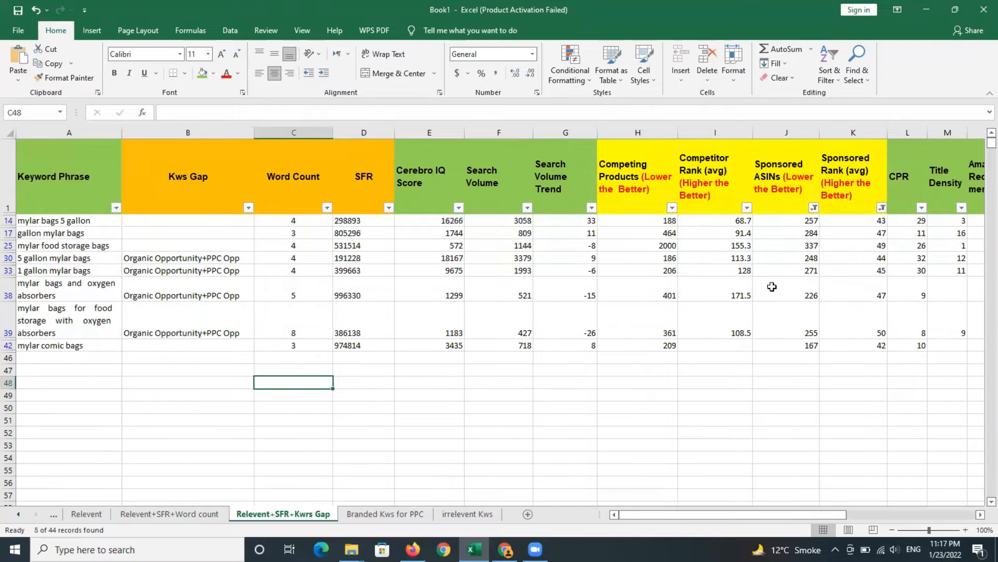
# Step: Label mylar bags 5 gallon, gallon mylar bags and mylar food storage bags as "PPC Opportunity" in the Kws Gap column
pyautogui.click(190, 219)
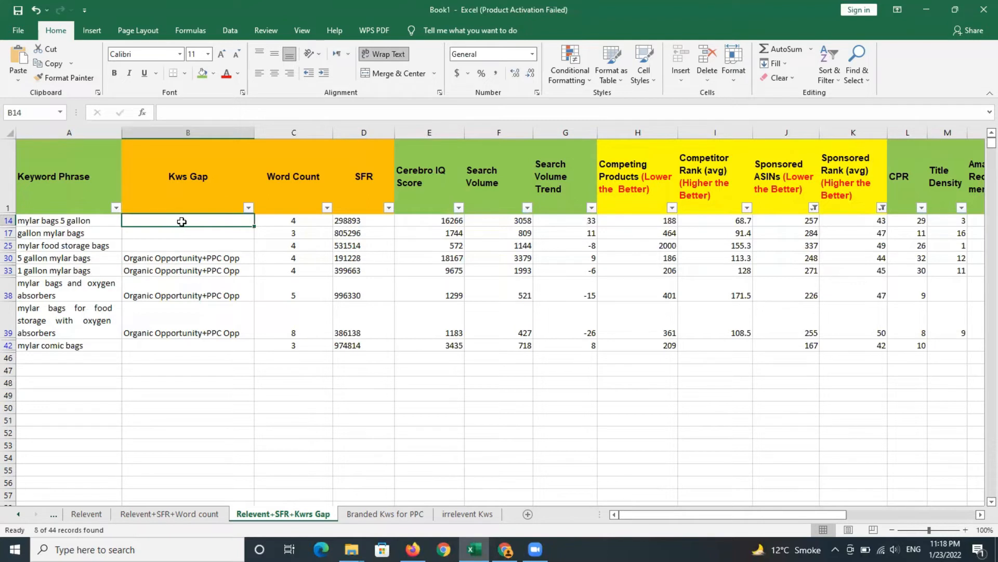
pyautogui.write('PP')
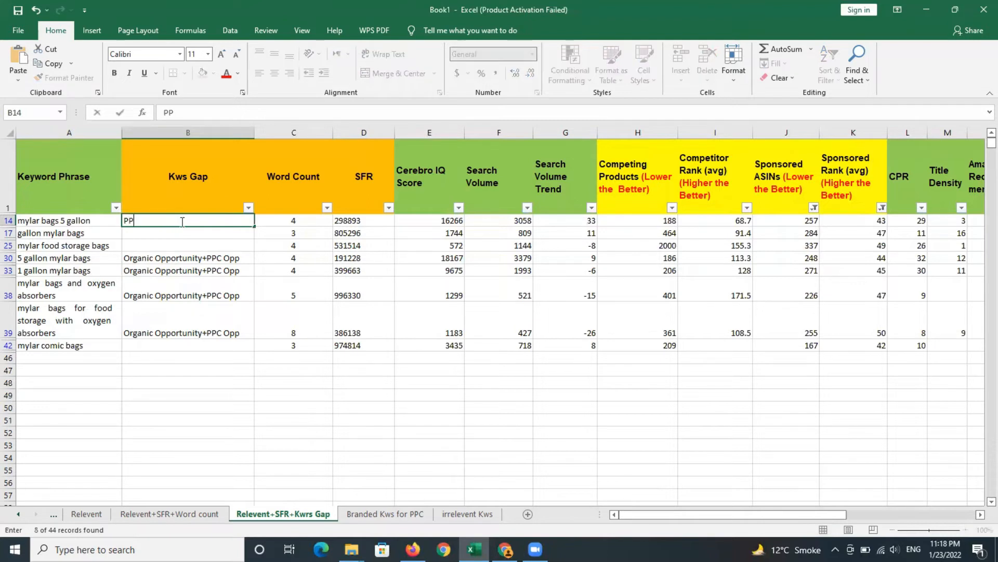
pyautogui.write('C Opportunity')
pyautogui.press('Return')
pyautogui.click(204, 223)
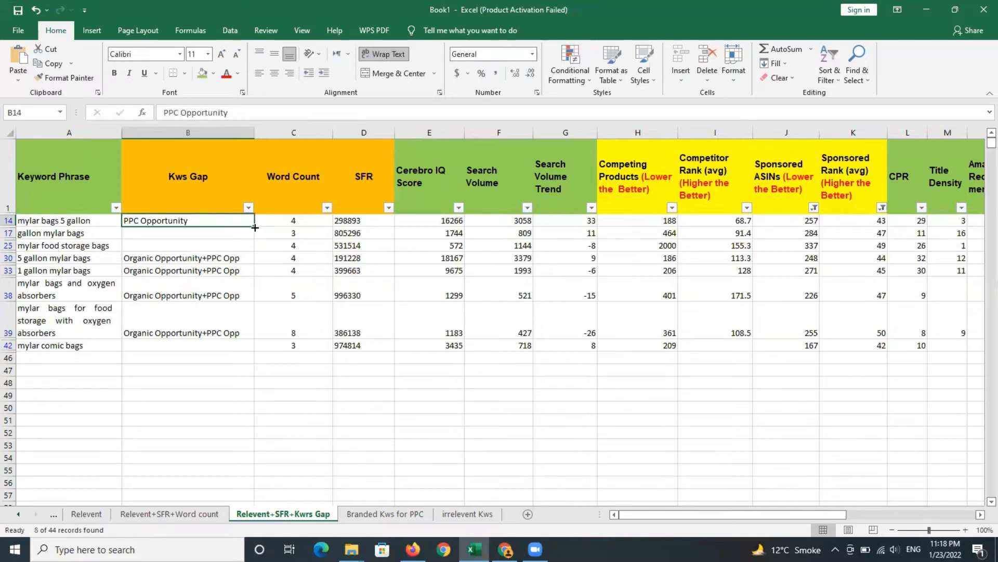
pyautogui.moveTo(255, 227); pyautogui.dragTo(255, 236)
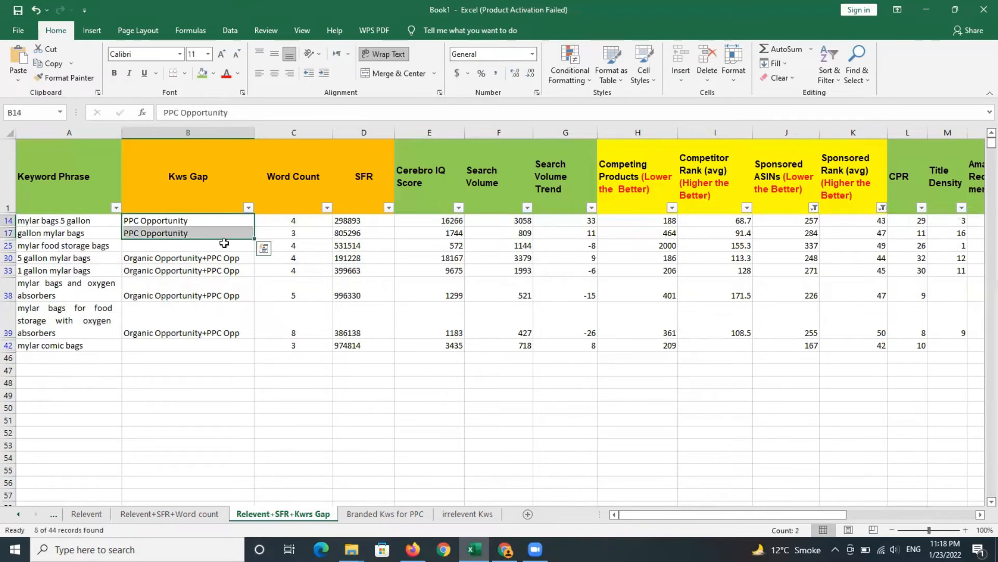
pyautogui.hotkey('ctrl', 'c')
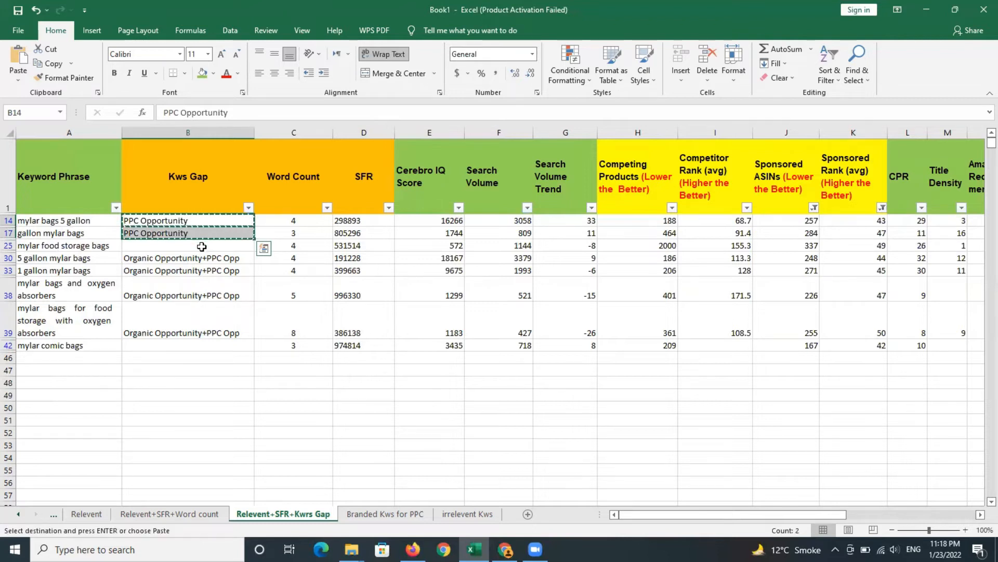
pyautogui.click(202, 247)
pyautogui.hotkey('ctrl', 'v')
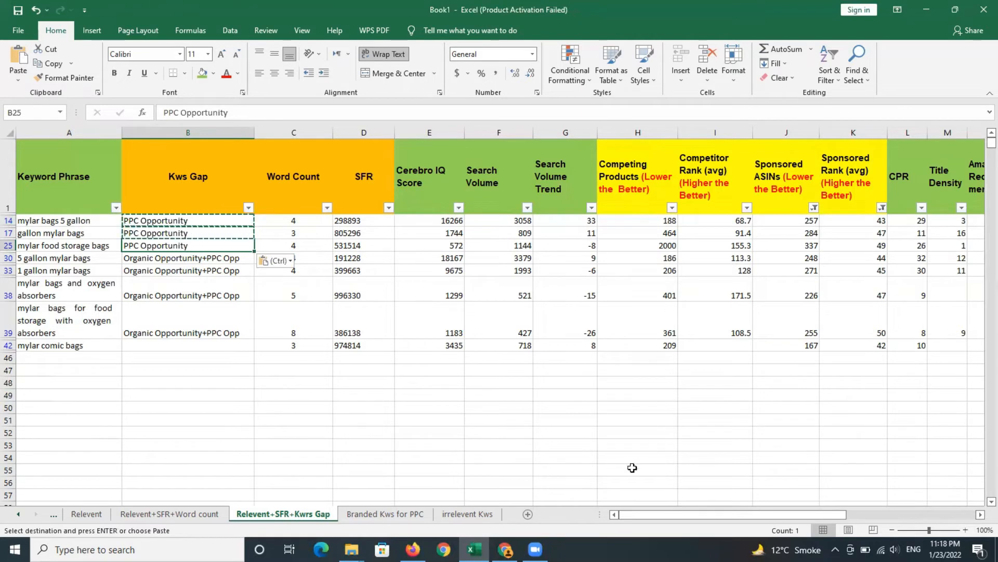
pyautogui.click(221, 400)
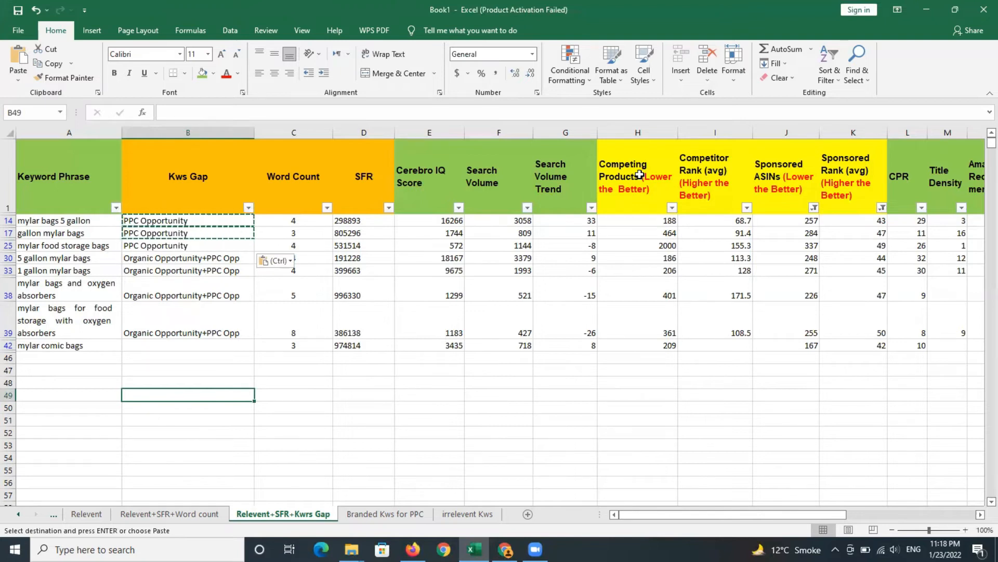
# Step: Clear the filters from the Sponsored ASINs and Sponsored Rank (avg) columns
pyautogui.click(814, 208)
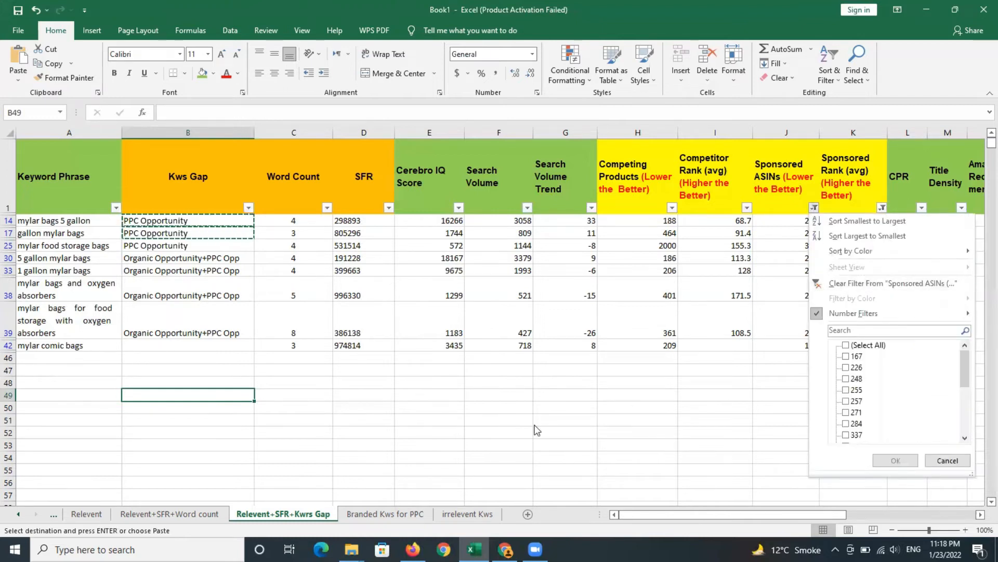
pyautogui.click(854, 285)
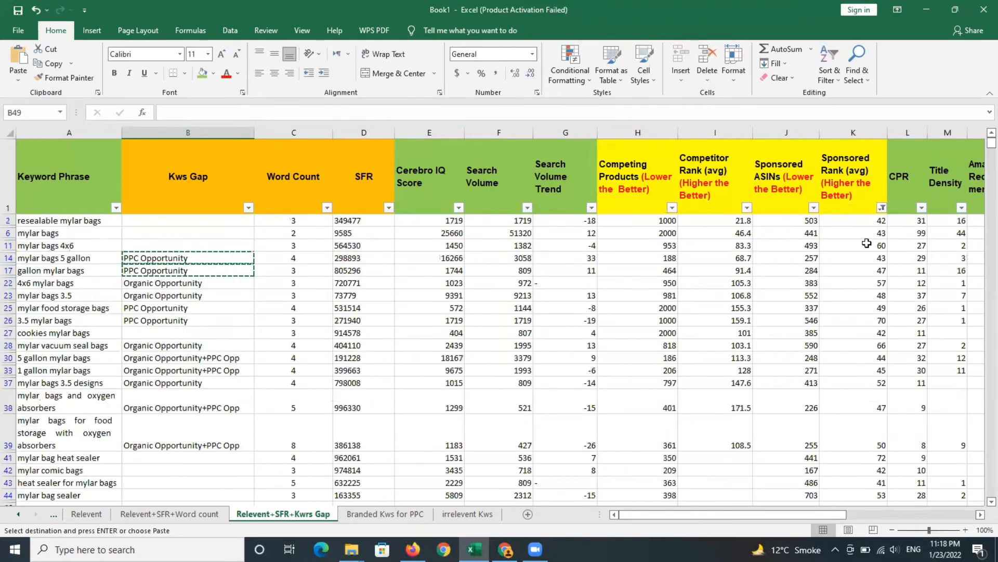
pyautogui.click(882, 208)
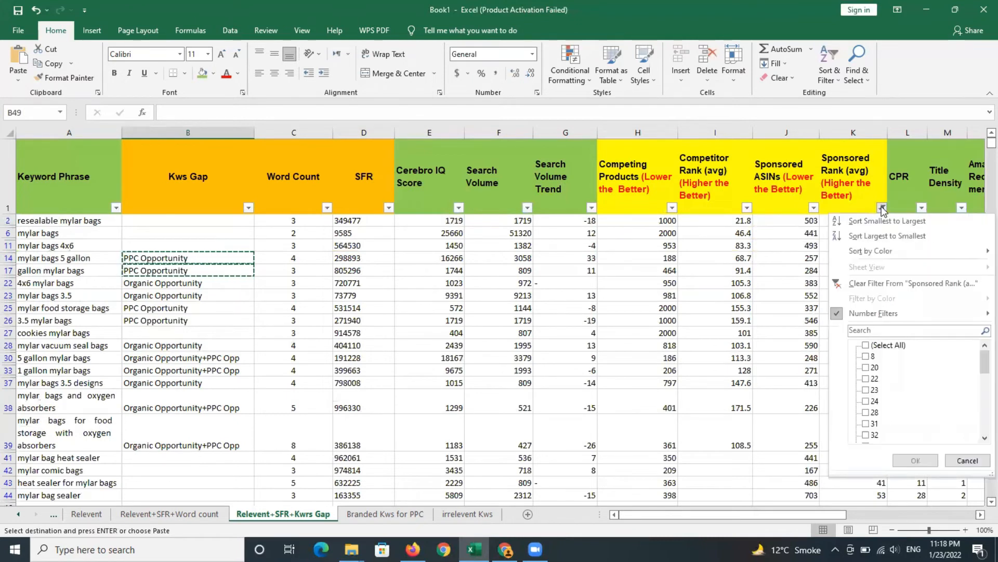
pyautogui.click(862, 285)
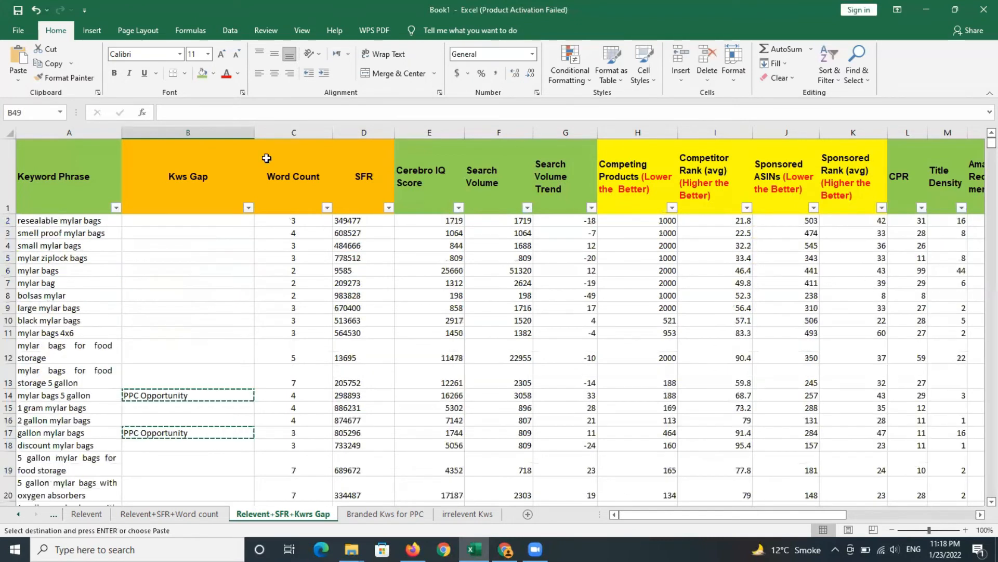
# Step: Filter the Kws Gap column to show only blank cells
pyautogui.click(249, 208)
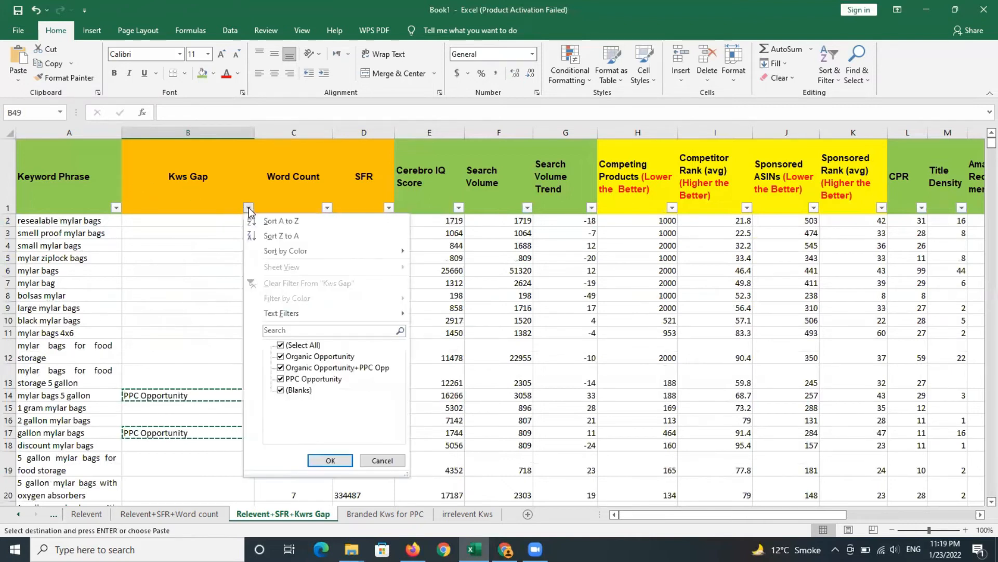
pyautogui.click(283, 345)
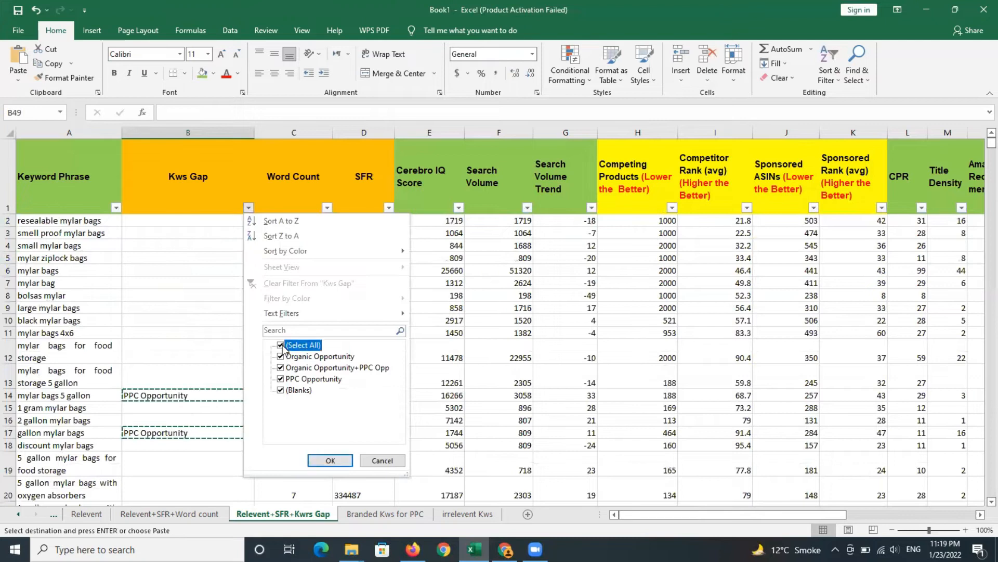
pyautogui.click(283, 391)
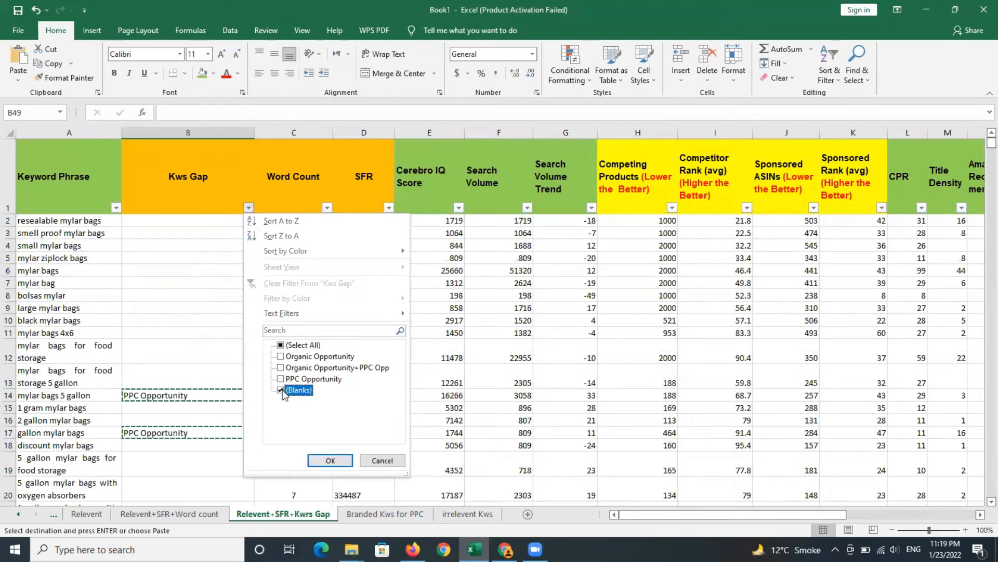
pyautogui.click(320, 460)
# Step: Label resealable mylar bags as "High Competition Kws" and fill the label down to mylar bags for food storage 5 gallon
pyautogui.click(188, 220)
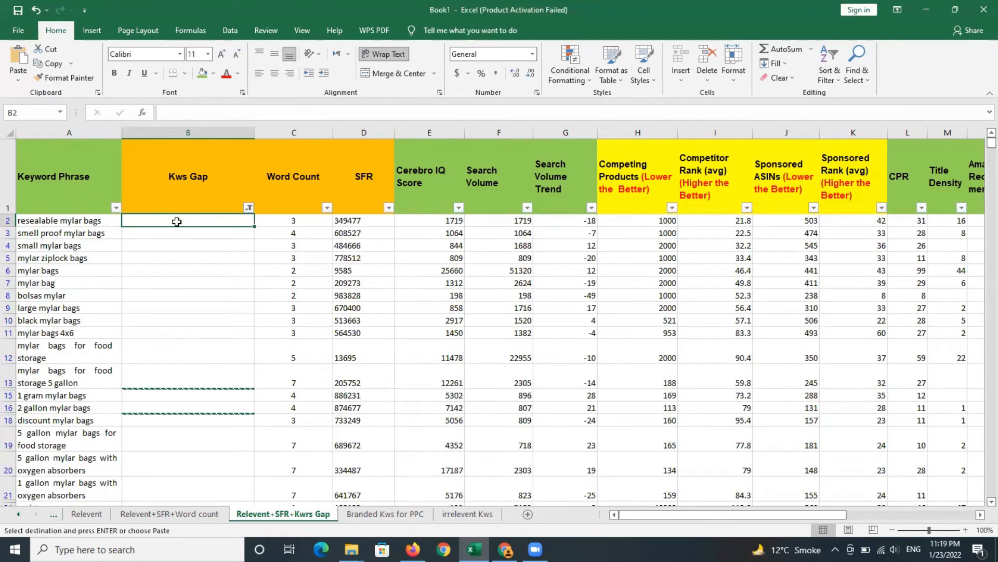
pyautogui.press('Escape')
pyautogui.write('Co')
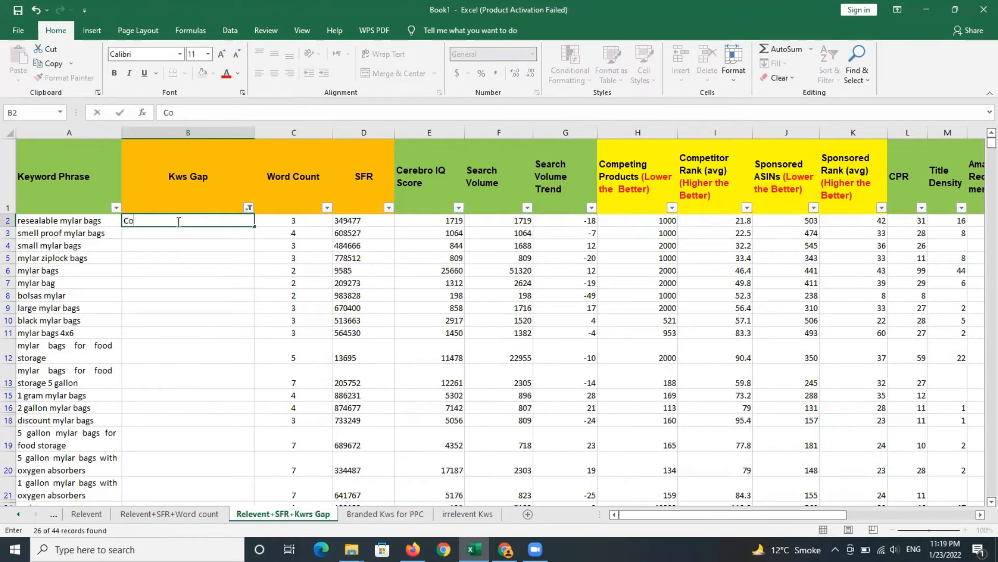
pyautogui.press('BackSpace')
pyautogui.press('BackSpace')
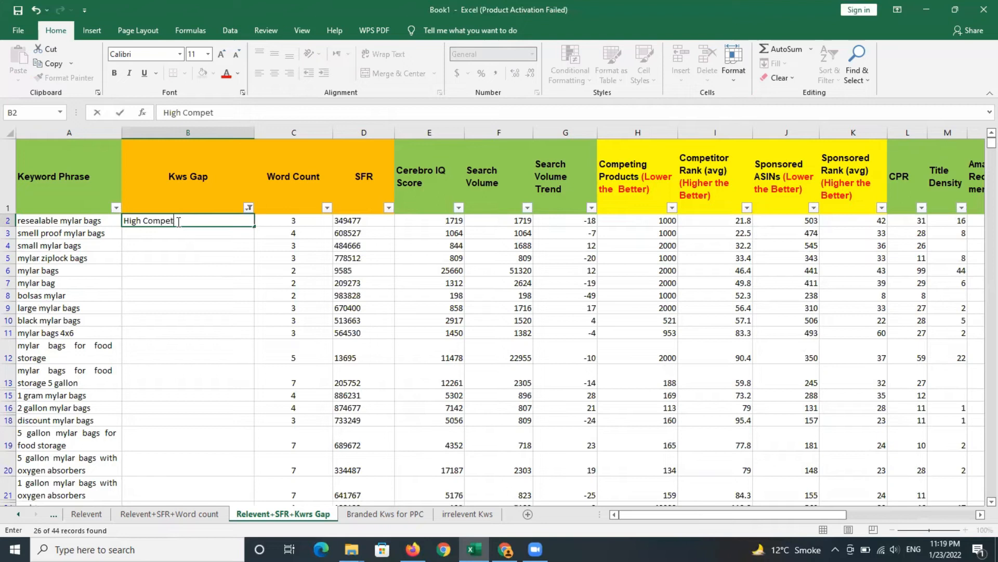
pyautogui.write('High Competition Kws')
pyautogui.press('Return')
pyautogui.click(213, 223)
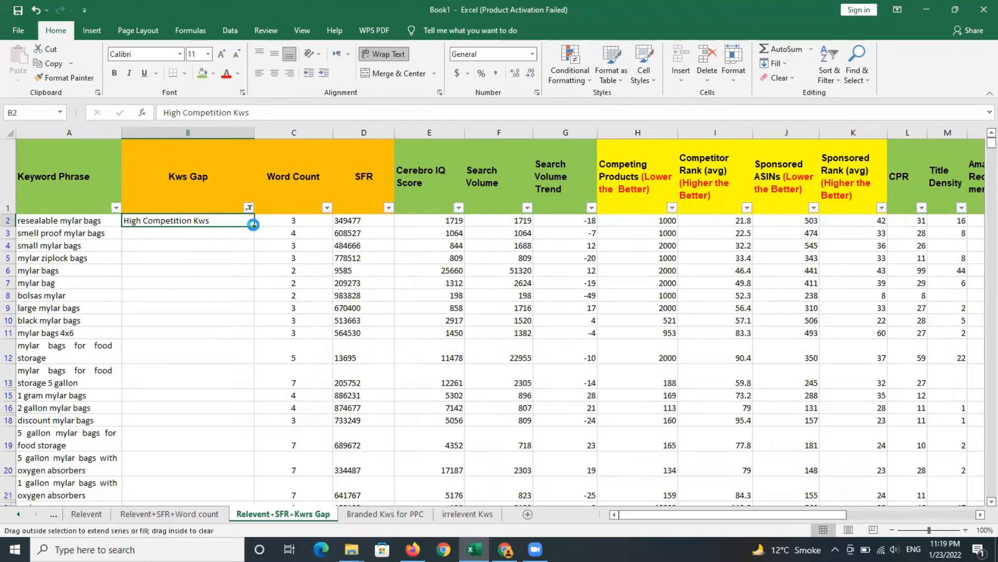
pyautogui.doubleClick(252, 228)
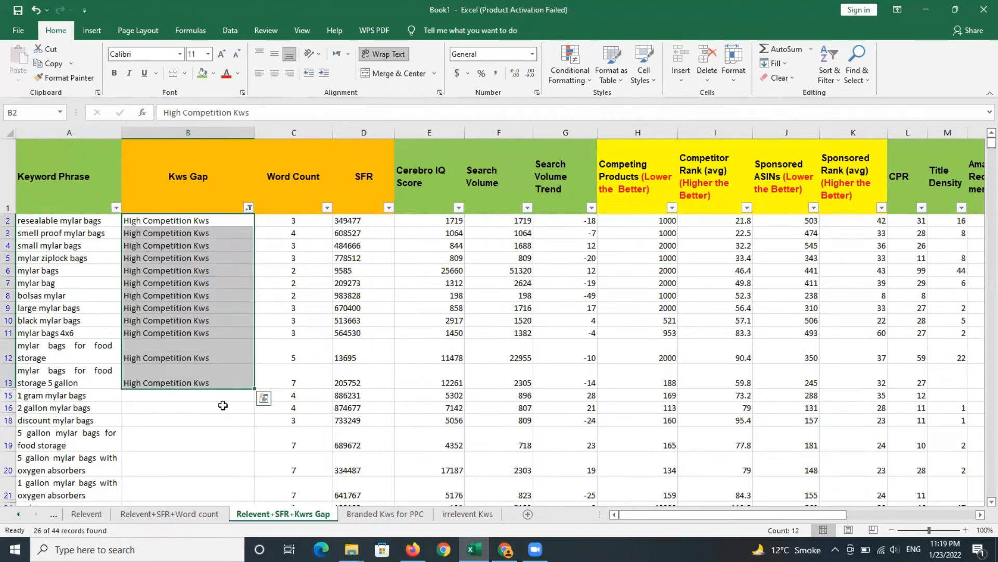
# Step: Copy the "High Competition Kws" label into the remaining blank Kws Gap cells, from 1 gram mylar bags to mylar emergency blanket
pyautogui.click(206, 419)
pyautogui.press('Down')
pyautogui.press('Down')
pyautogui.press('Down')
pyautogui.press('Down')
pyautogui.press('Down')
pyautogui.press('Down')
pyautogui.press('Down')
pyautogui.press('Down')
pyautogui.press('Down')
pyautogui.press('Down')
pyautogui.press('Down')
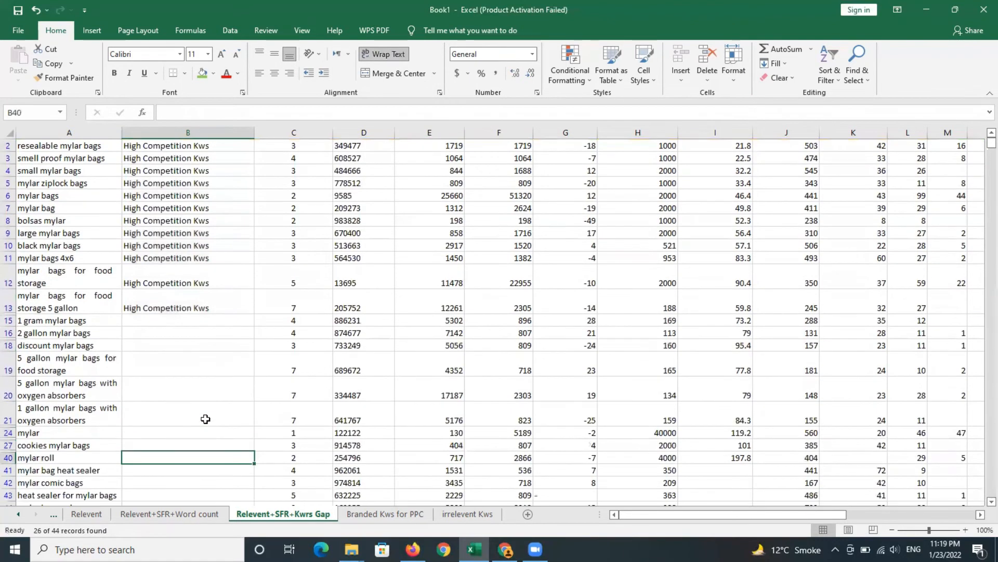
pyautogui.click(205, 285)
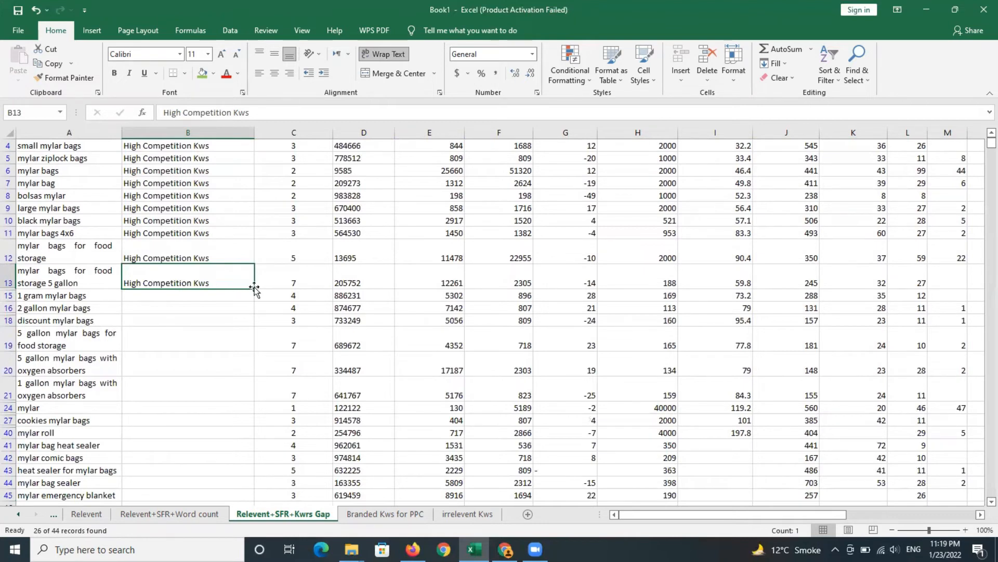
pyautogui.click(192, 349)
pyautogui.click(171, 256)
pyautogui.hotkey('ctrl', 'c')
pyautogui.click(174, 296)
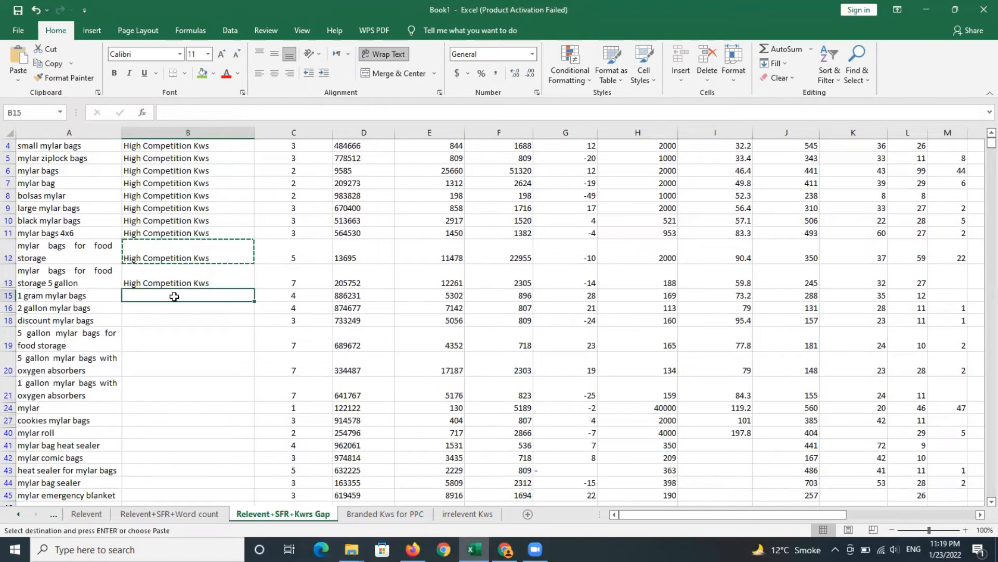
pyautogui.moveTo(174, 296); pyautogui.dragTo(187, 453)
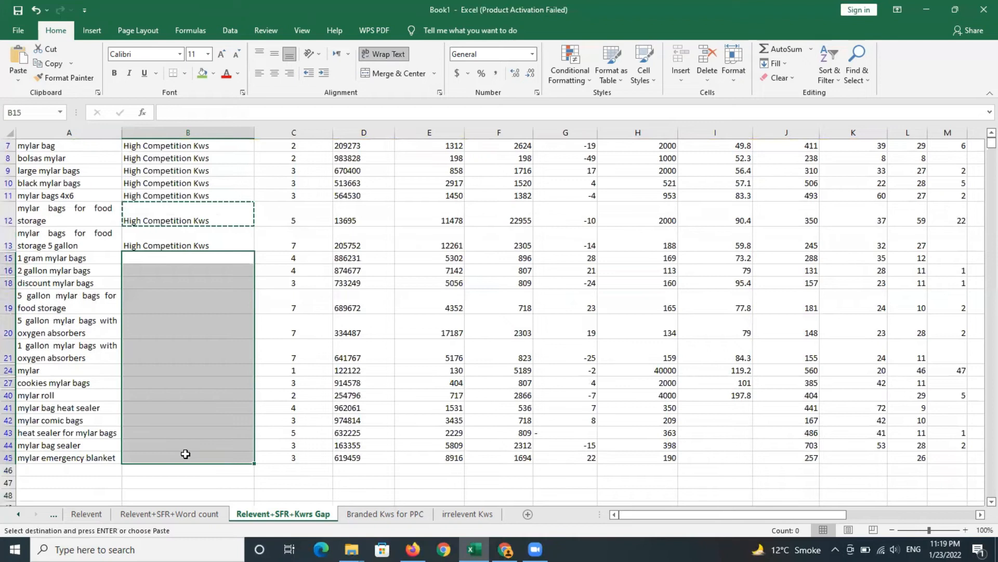
pyautogui.hotkey('ctrl', 'v')
pyautogui.click(214, 471)
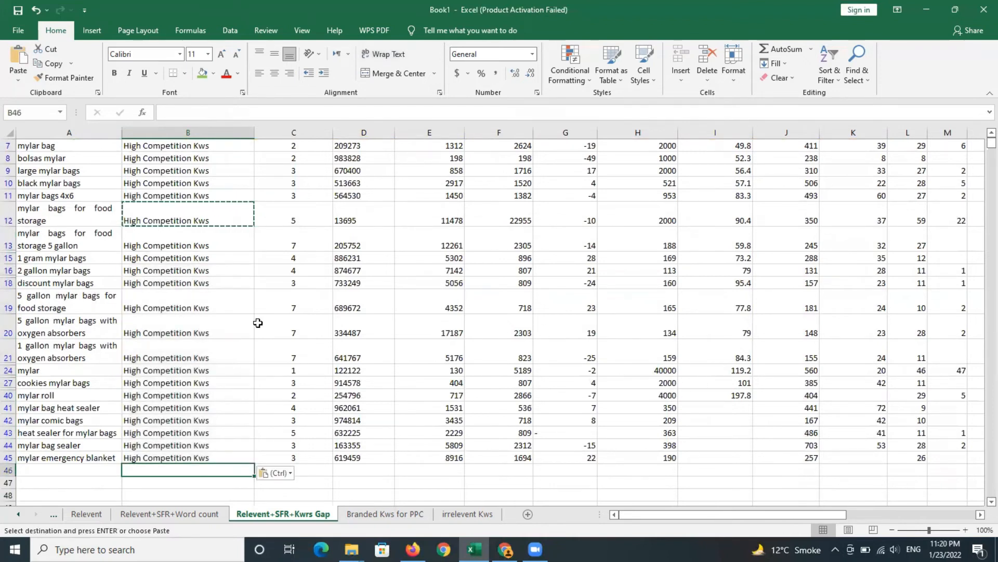
# Step: Review the filtered keyword phrases and their Kws Gap labels from the last row back up to the header
pyautogui.press('Up')
pyautogui.press('Up')
pyautogui.press('Up')
pyautogui.press('Up')
pyautogui.press('Up')
pyautogui.press('Up')
pyautogui.press('Up')
pyautogui.press('Up')
pyautogui.press('Up')
pyautogui.press('Up')
pyautogui.press('Up')
pyautogui.press('Up')
pyautogui.press('Up')
pyautogui.press('Up')
pyautogui.press('Up')
pyautogui.press('Up')
pyautogui.press('Up')
pyautogui.press('Up')
pyautogui.press('Up')
pyautogui.press('Up')
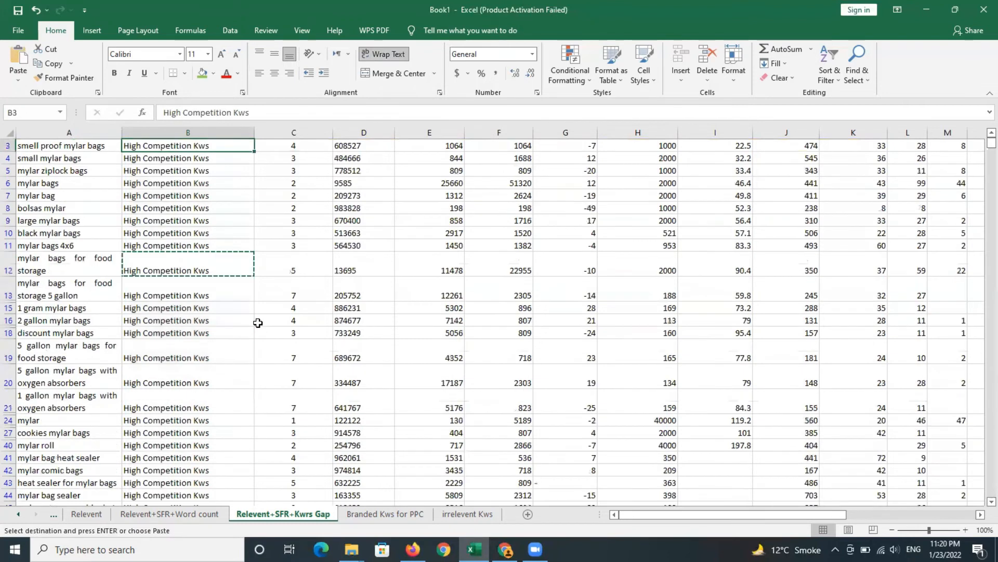
pyautogui.press('Up')
pyautogui.press('Up')
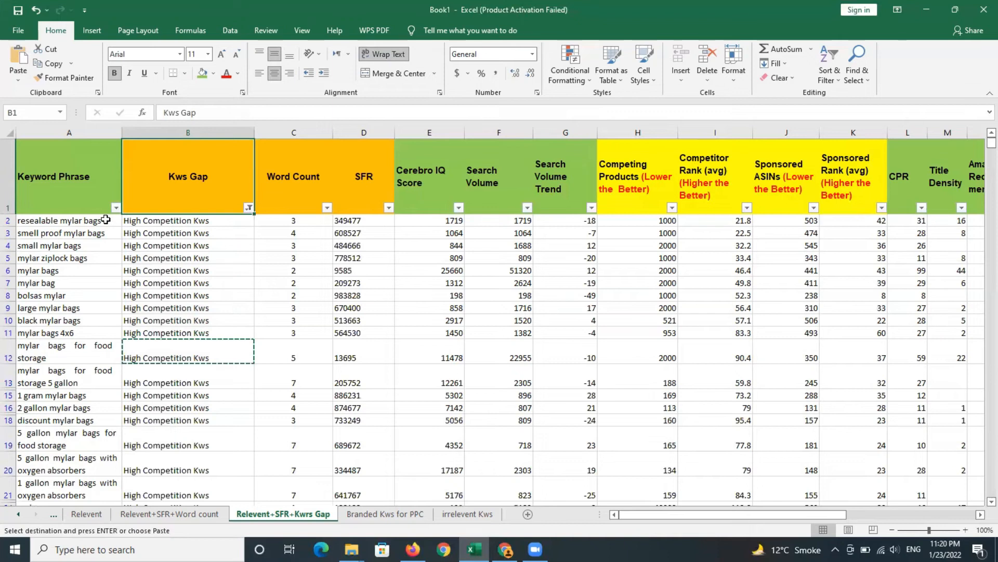
pyautogui.moveTo(57, 222); pyautogui.dragTo(166, 263)
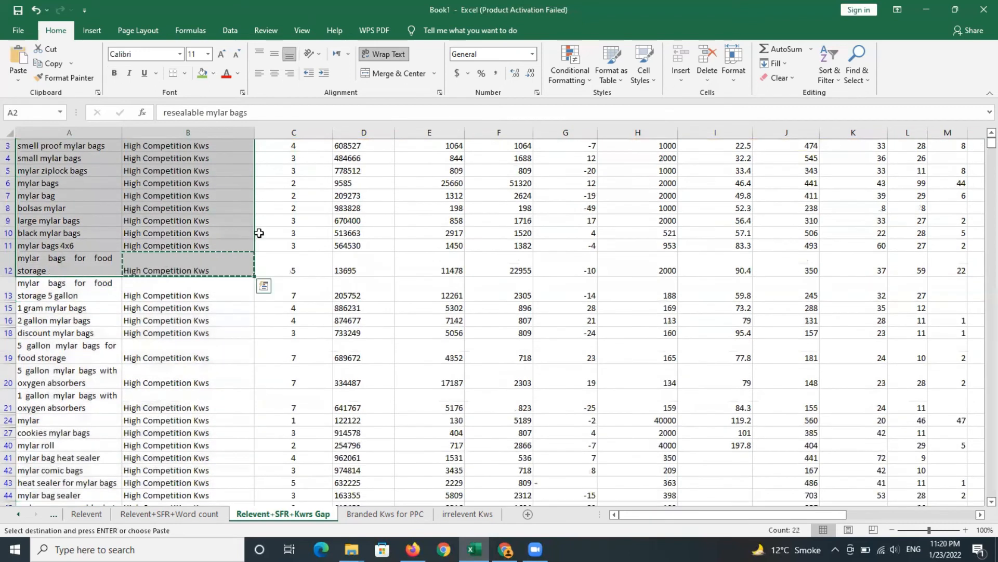
pyautogui.click(261, 221)
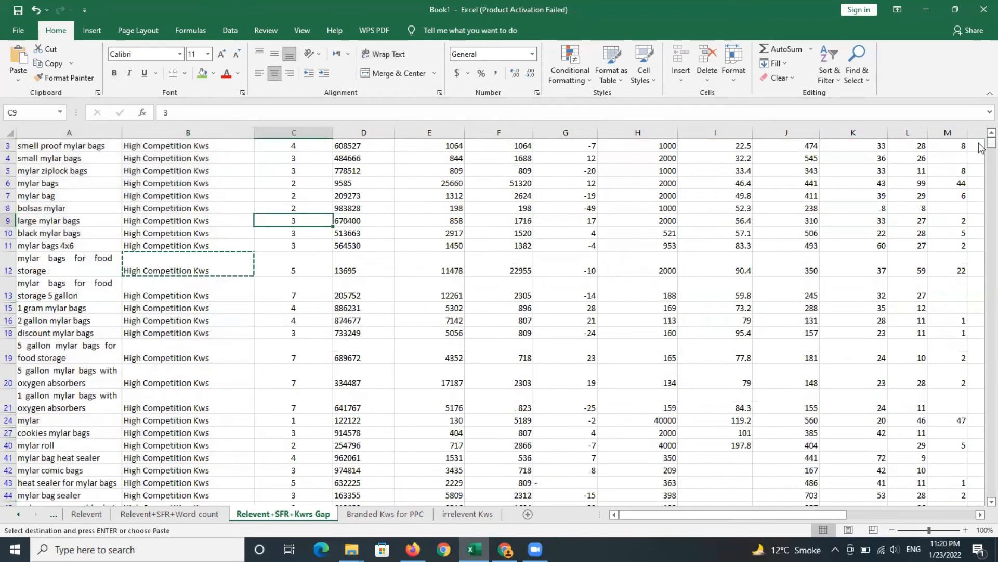
pyautogui.scroll(1, 241, 265)
# Step: Filter the Kws Gap column to show only the Organic Opportunity keywords
pyautogui.click(245, 243)
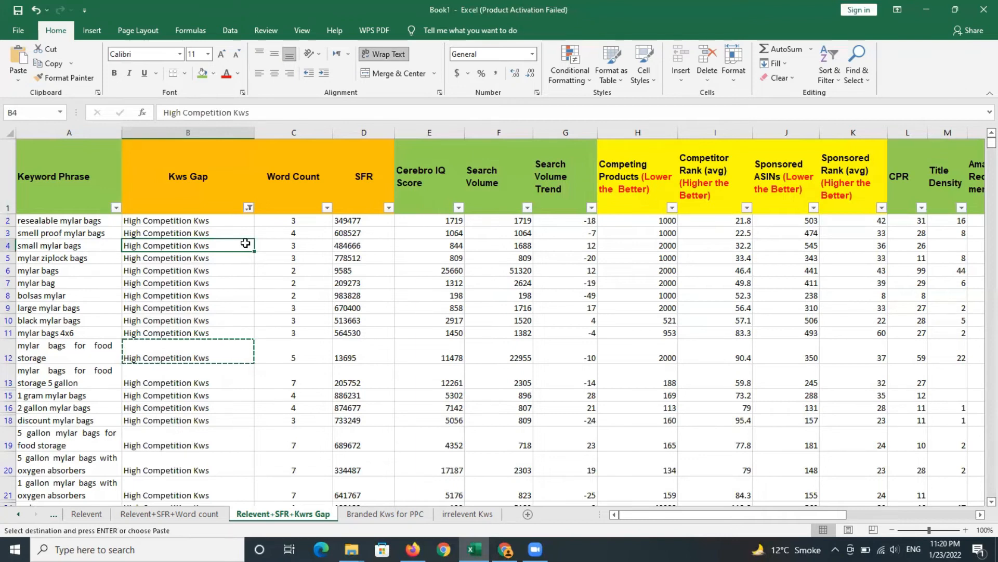
pyautogui.click(249, 207)
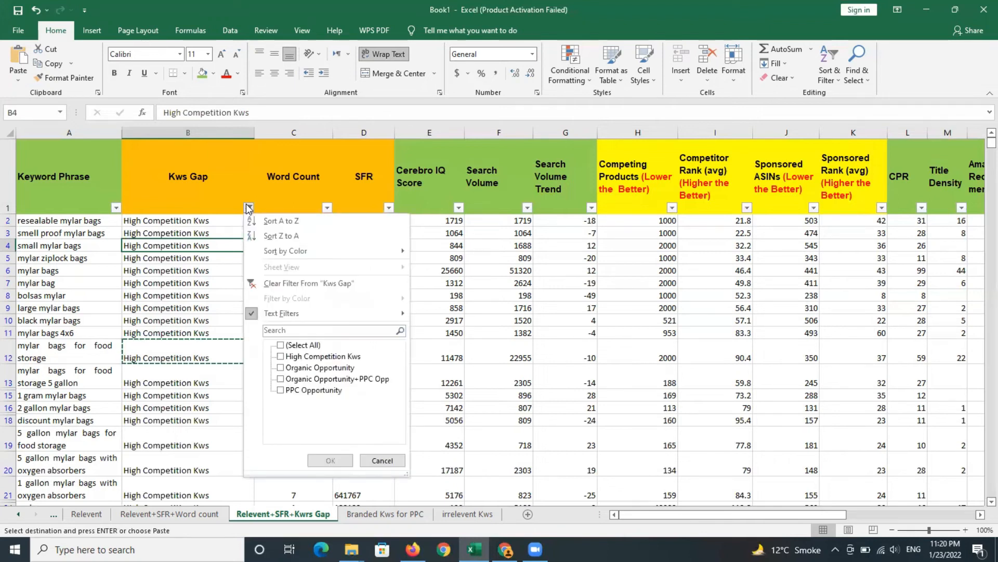
pyautogui.click(306, 370)
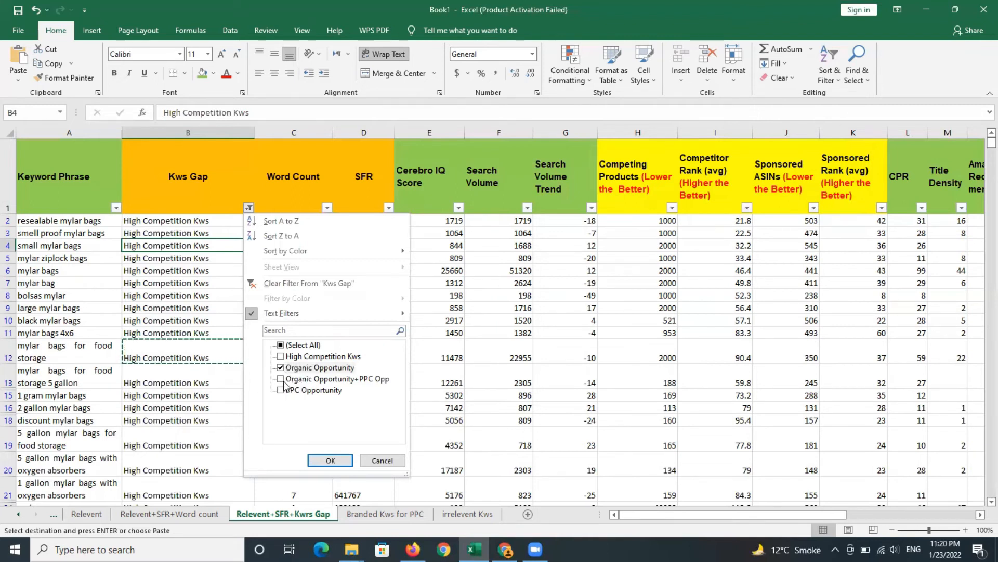
pyautogui.click(293, 385)
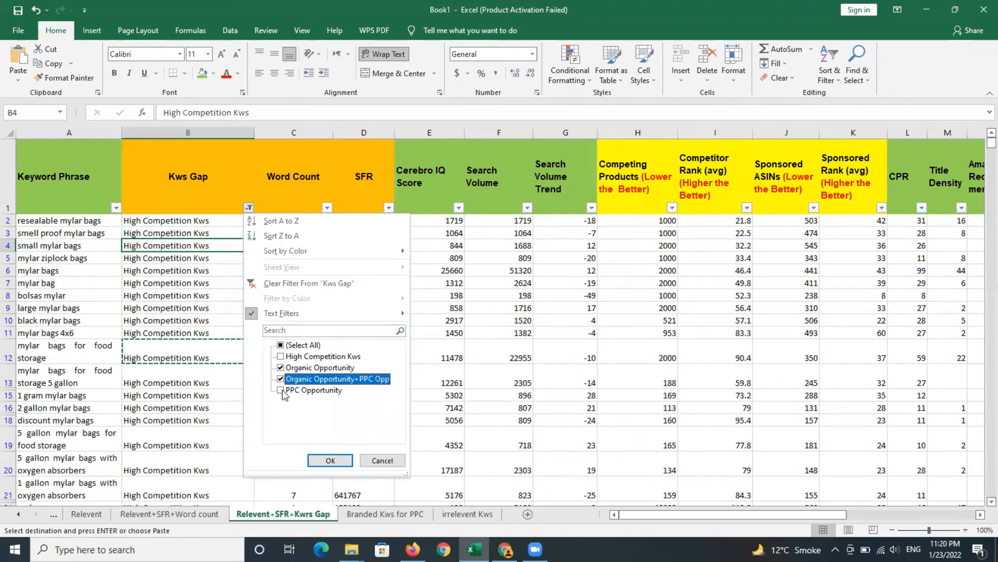
pyautogui.click(287, 391)
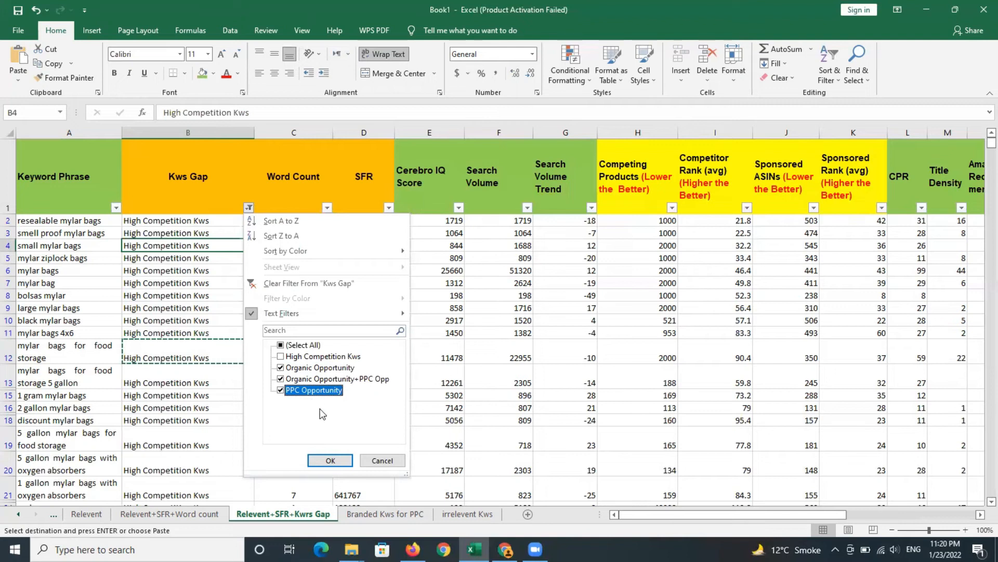
pyautogui.click(280, 379)
pyautogui.click(326, 461)
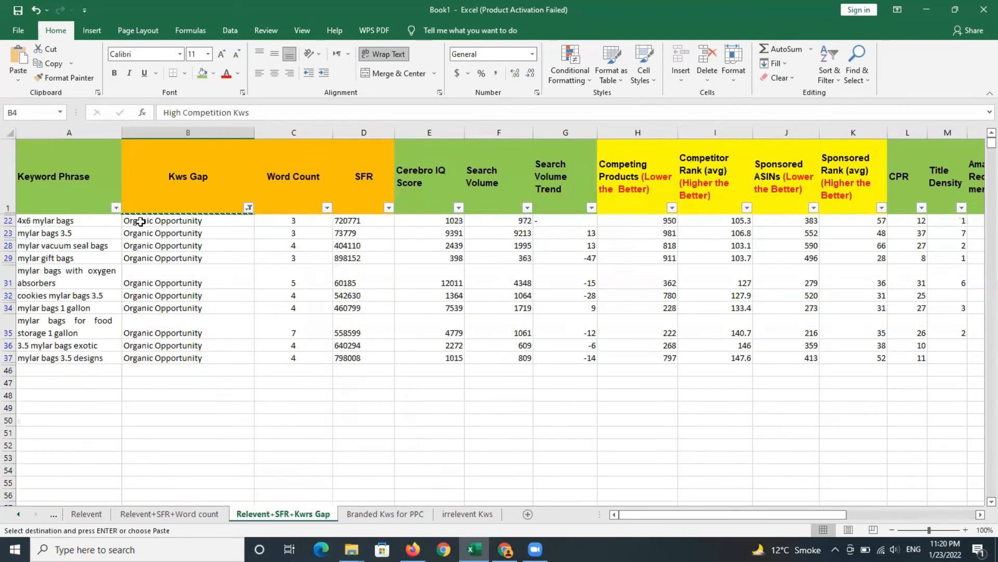
# Step: Fill the keyword phrase and Kws Gap cells of the Organic Opportunity rows, 4x6 mylar bags to mylar bags 3.5 designs, with light orange
pyautogui.moveTo(62, 222); pyautogui.dragTo(193, 357)
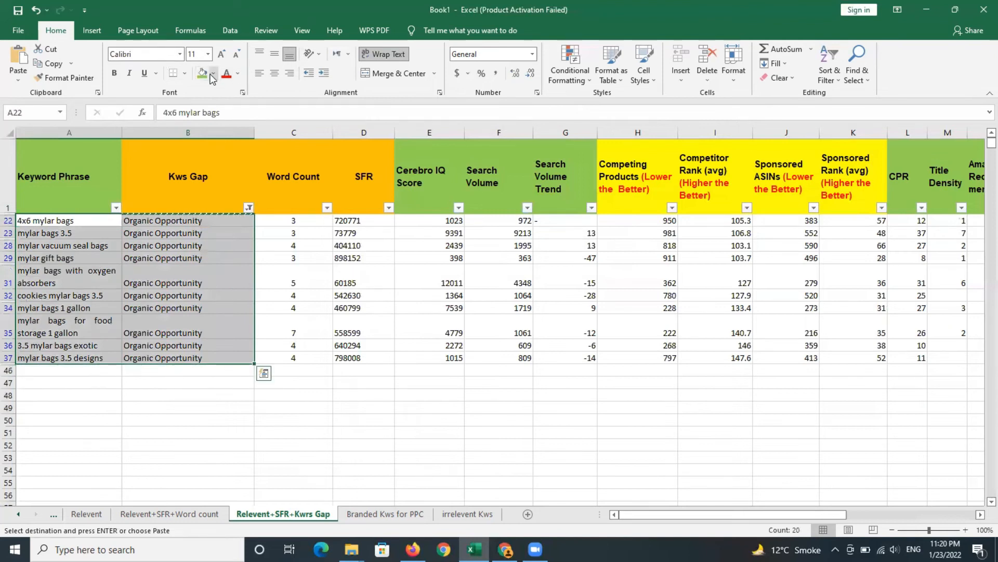
pyautogui.click(213, 73)
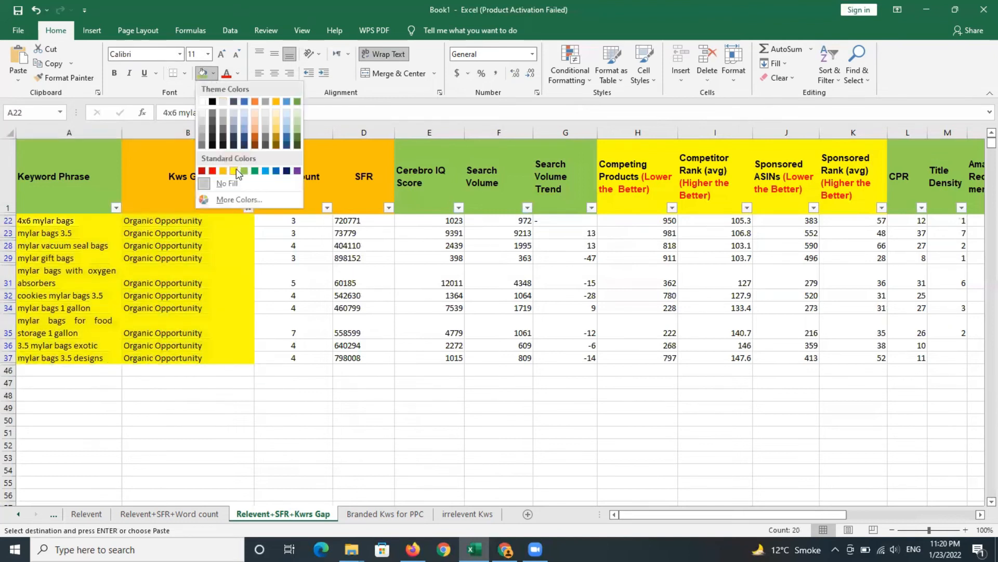
pyautogui.click(255, 121)
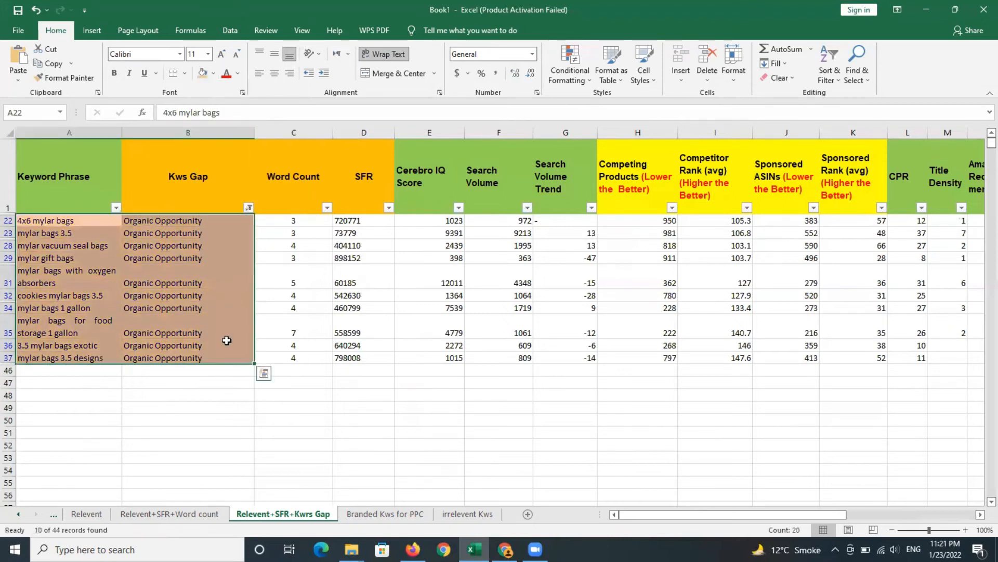
pyautogui.click(229, 385)
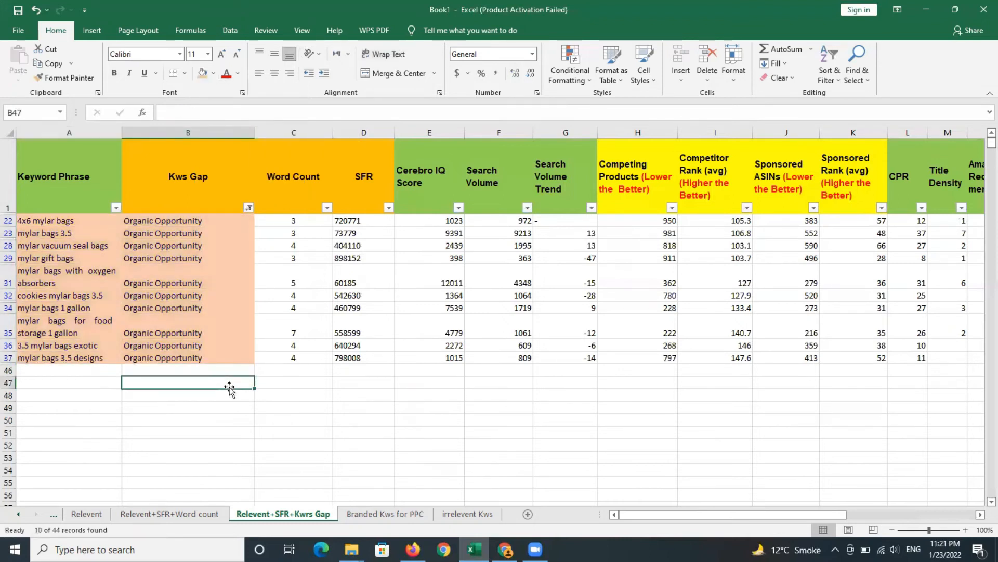
# Step: Switch the Kws Gap filter to show only the Organic Opportunity+PPC Opp keywords
pyautogui.click(249, 208)
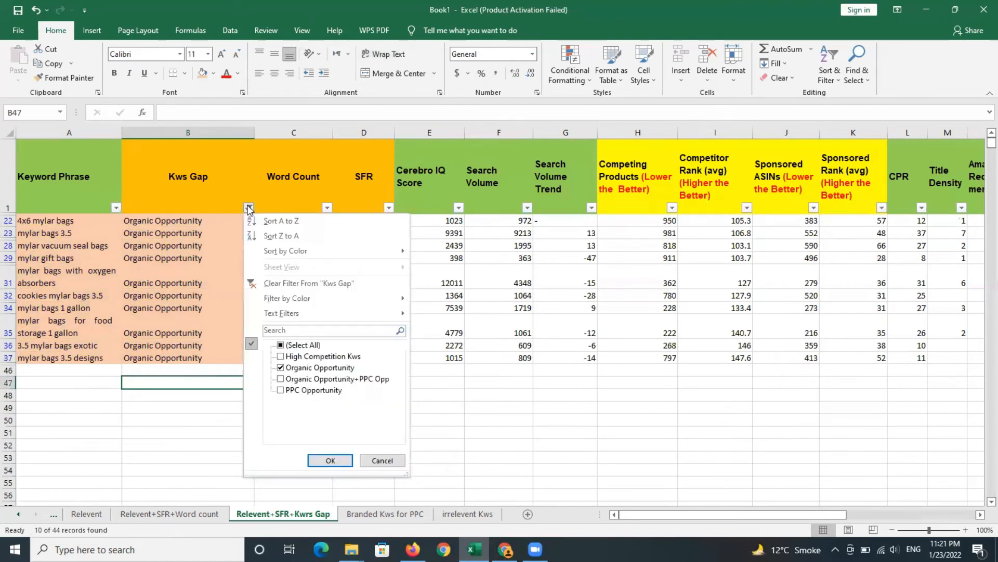
pyautogui.click(282, 379)
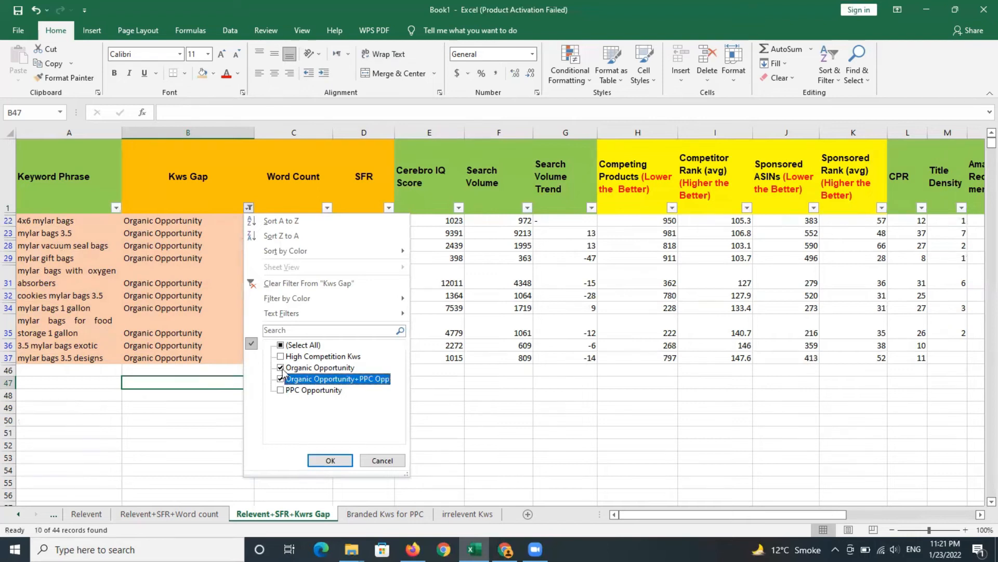
pyautogui.click(281, 368)
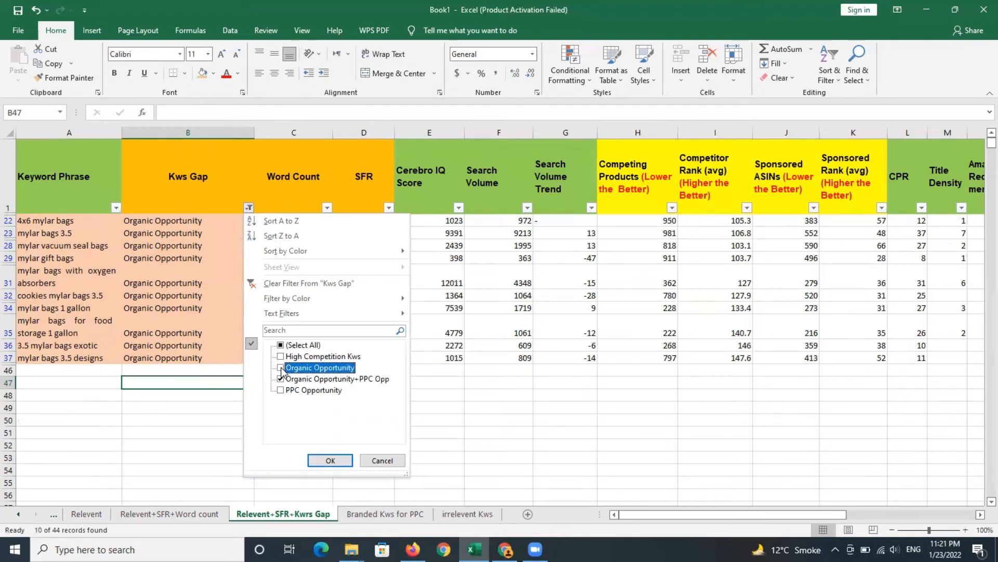
pyautogui.click(330, 460)
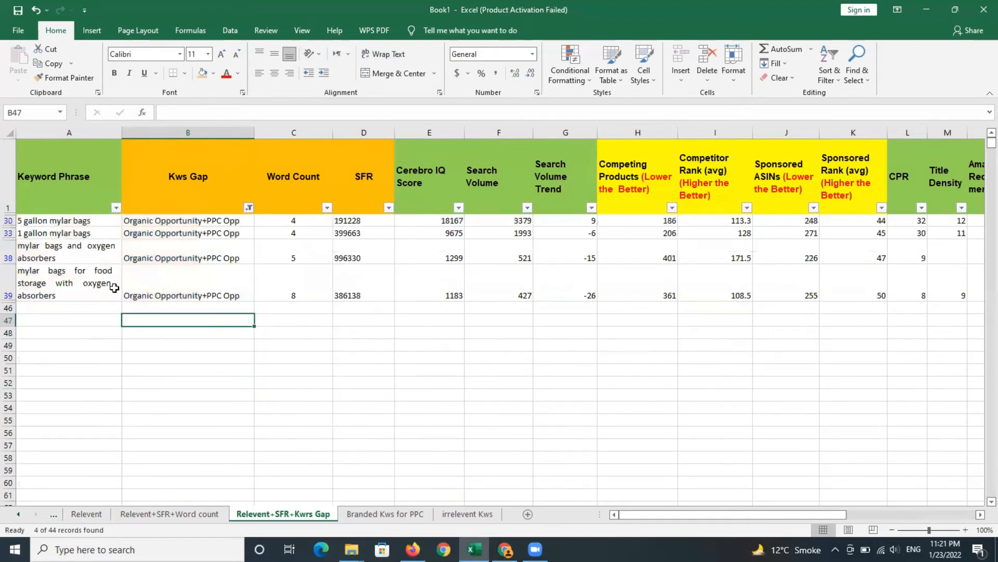
# Step: Fill the keyword phrase and Kws Gap cells of the four Organic Opportunity+PPC Opp rows with light blue
pyautogui.moveTo(57, 221); pyautogui.dragTo(147, 286)
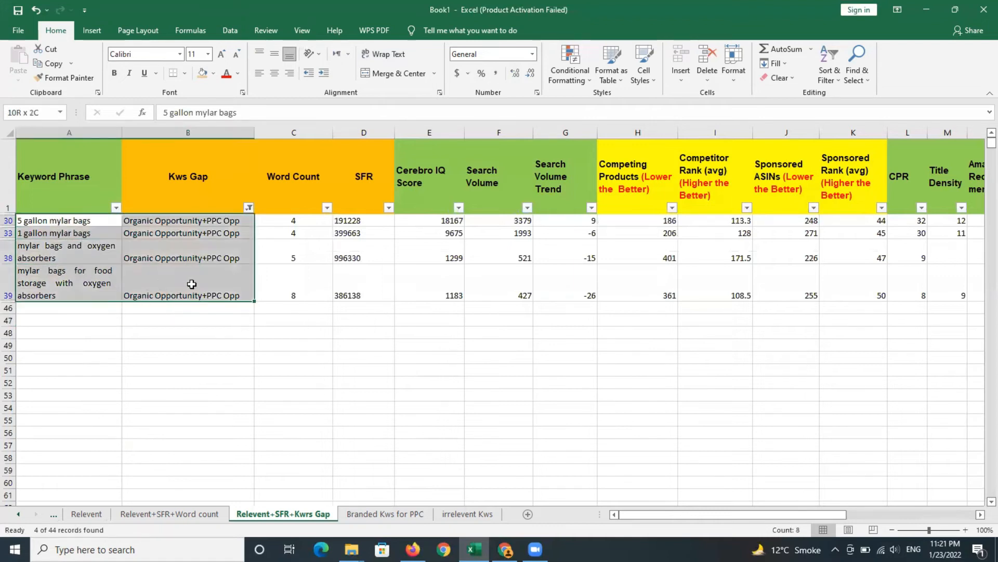
pyautogui.click(212, 73)
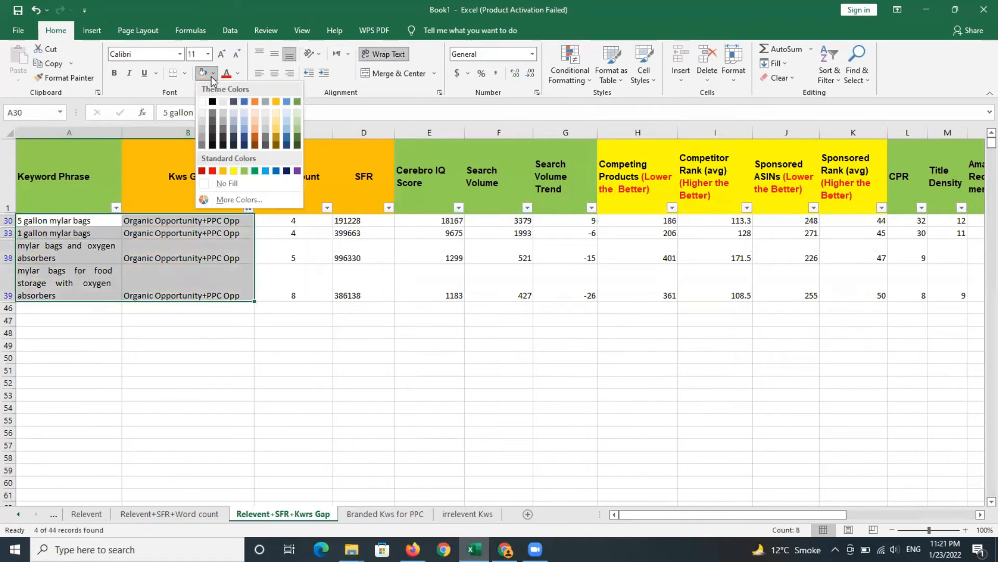
pyautogui.click(286, 134)
pyautogui.click(241, 356)
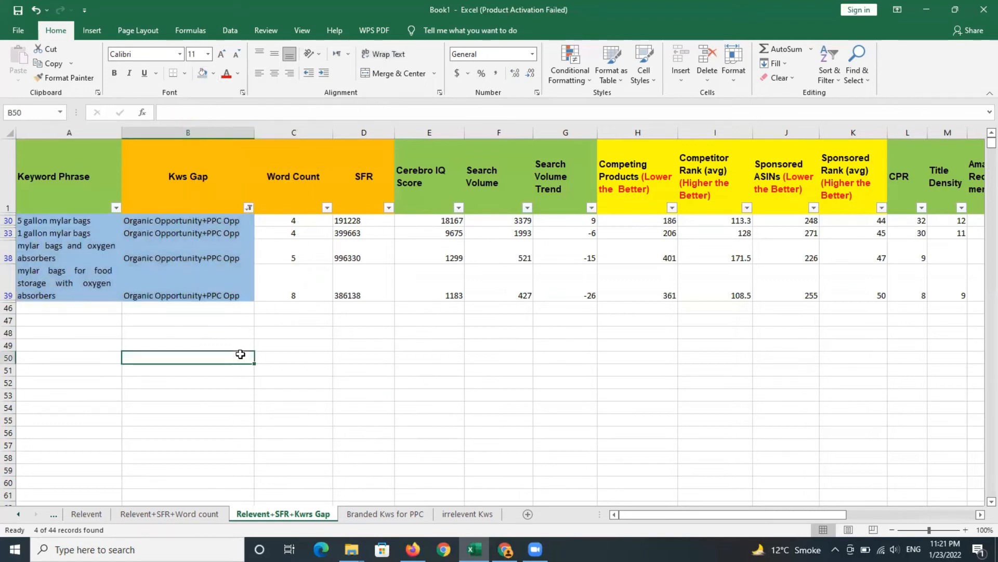
# Step: Switch the Kws Gap filter to show only the PPC Opportunity keywords
pyautogui.click(247, 208)
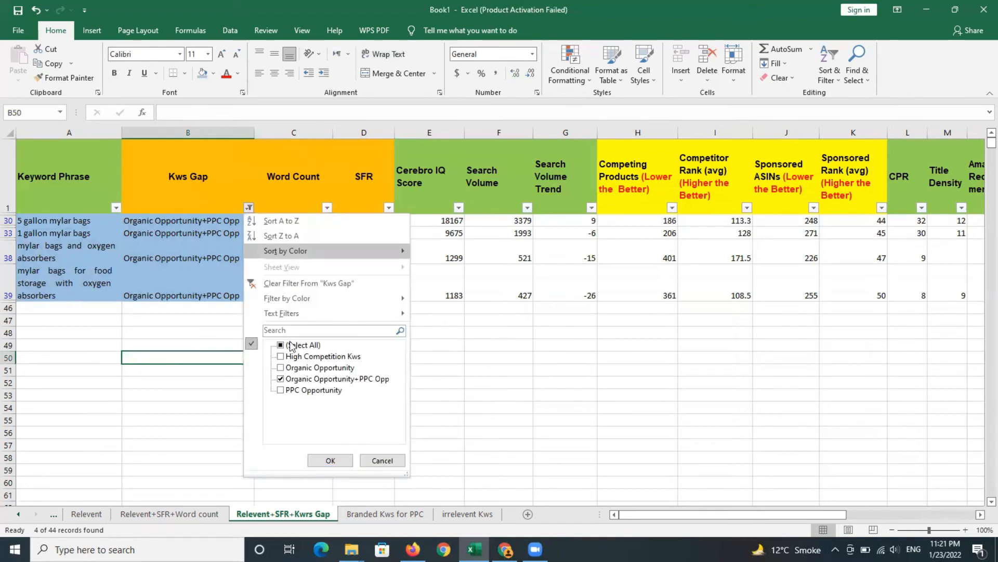
pyautogui.click(289, 390)
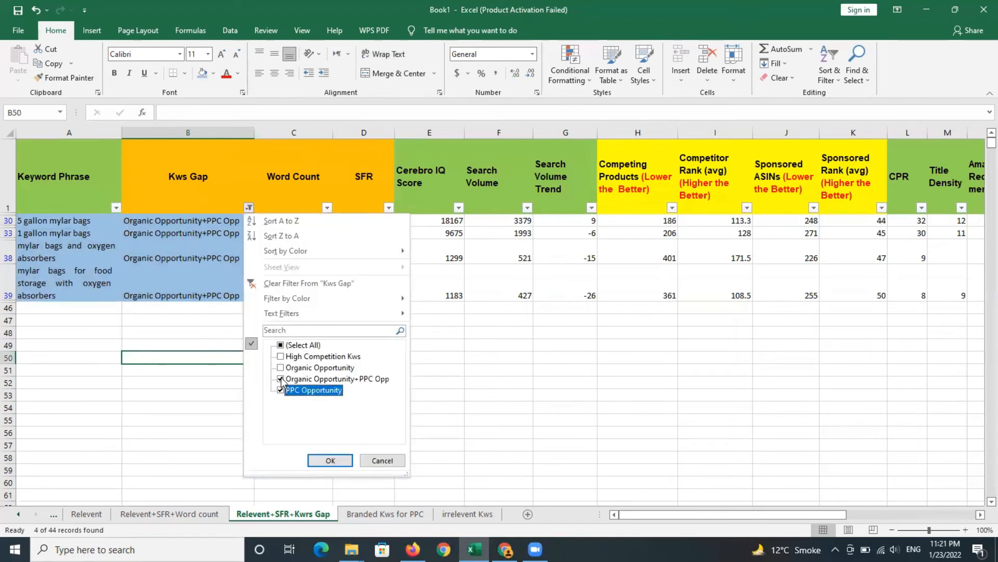
pyautogui.click(282, 379)
pyautogui.click(332, 461)
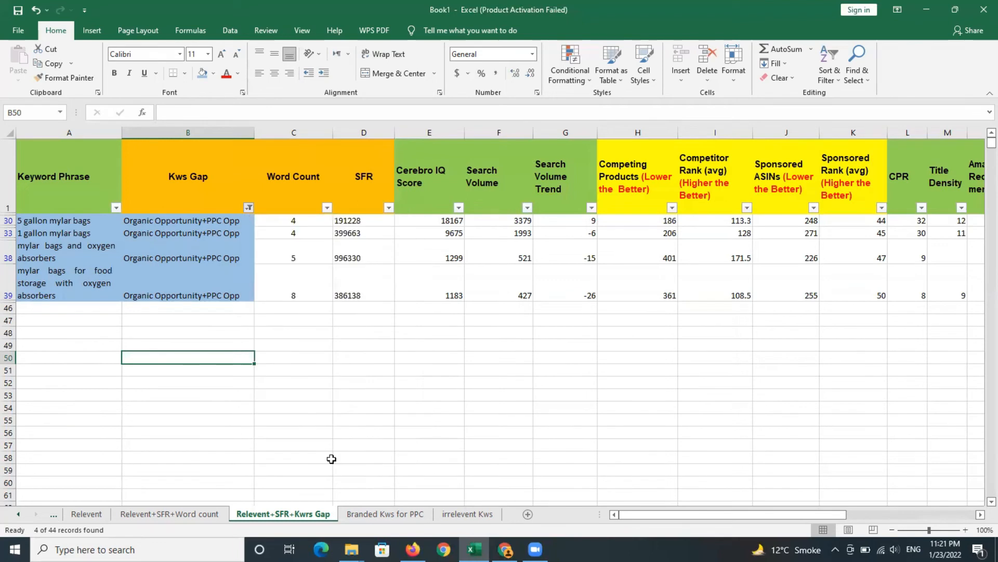
# Step: Fill the keyword phrase and Kws Gap cells of the PPC Opportunity rows, mylar bags 5 gallon to 3.5 mylar bags, with gray
pyautogui.moveTo(75, 222); pyautogui.dragTo(173, 262)
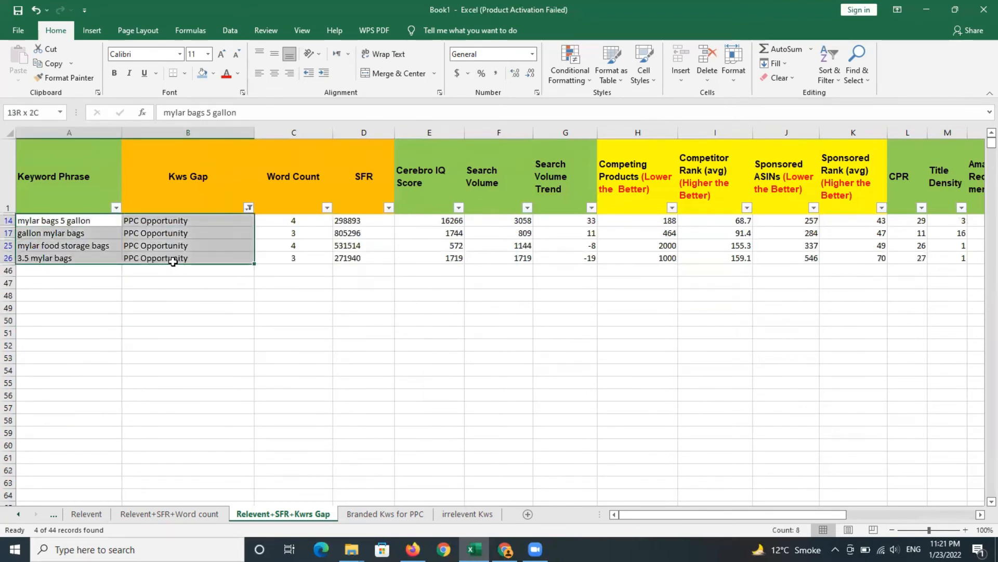
pyautogui.click(215, 73)
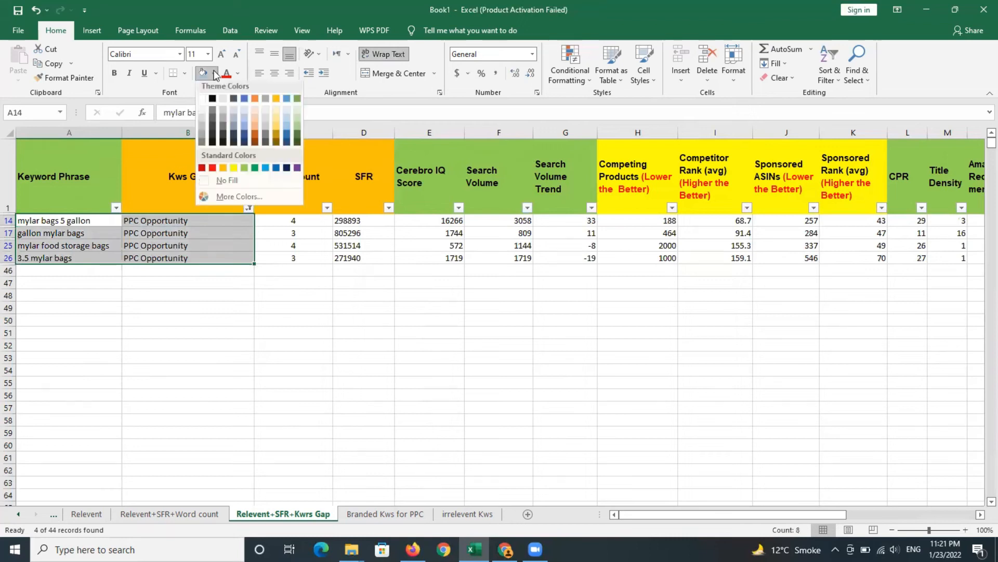
pyautogui.click(265, 102)
pyautogui.click(271, 296)
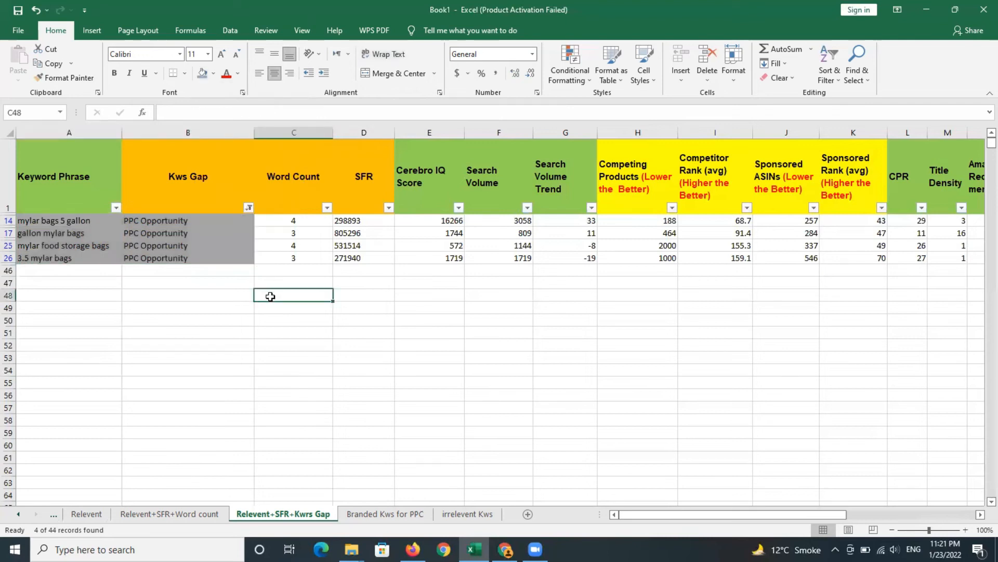
# Step: Switch the Kws Gap filter to show only the High Competition Kws keywords
pyautogui.click(250, 210)
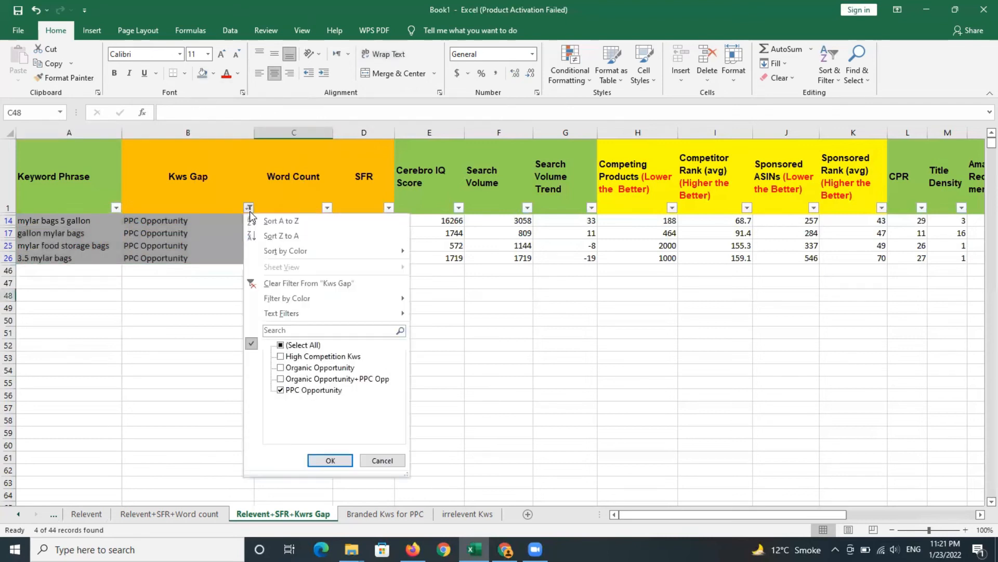
pyautogui.click(282, 358)
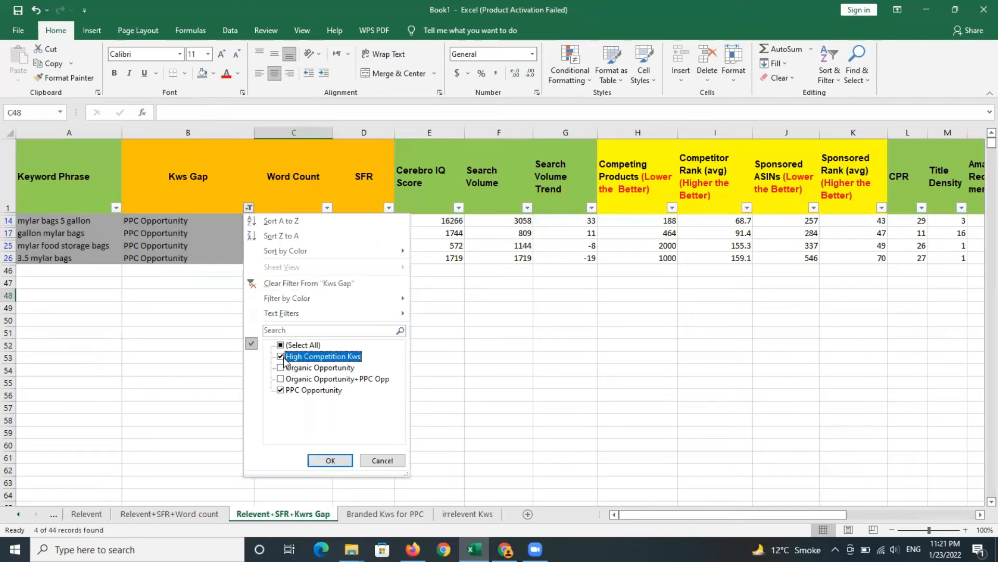
pyautogui.click(281, 391)
pyautogui.click(330, 460)
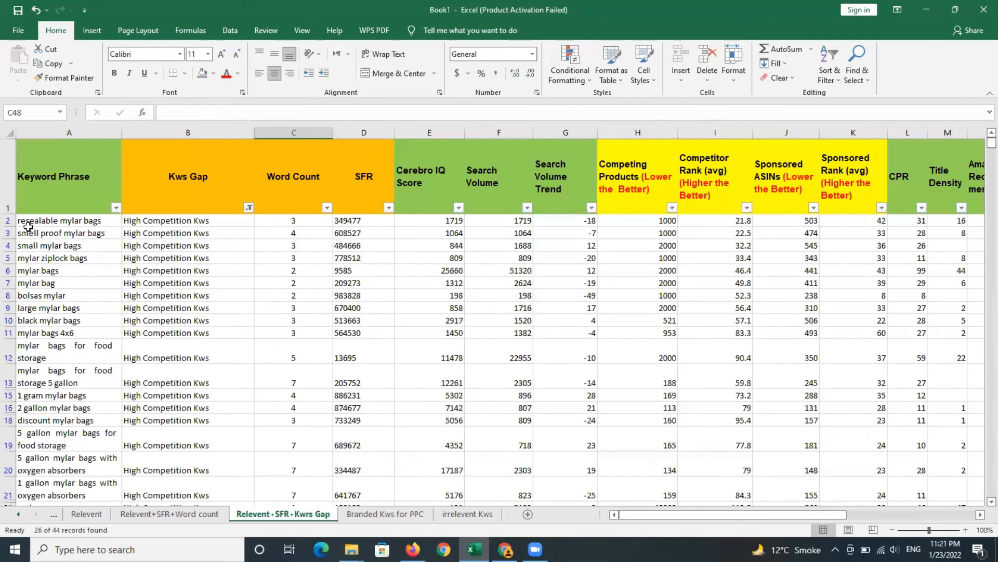
# Step: Fill the keyword phrase and Kws Gap cells of all High Competition Kws rows with red, and clear the Kws Gap filter
pyautogui.moveTo(30, 221); pyautogui.dragTo(133, 225)
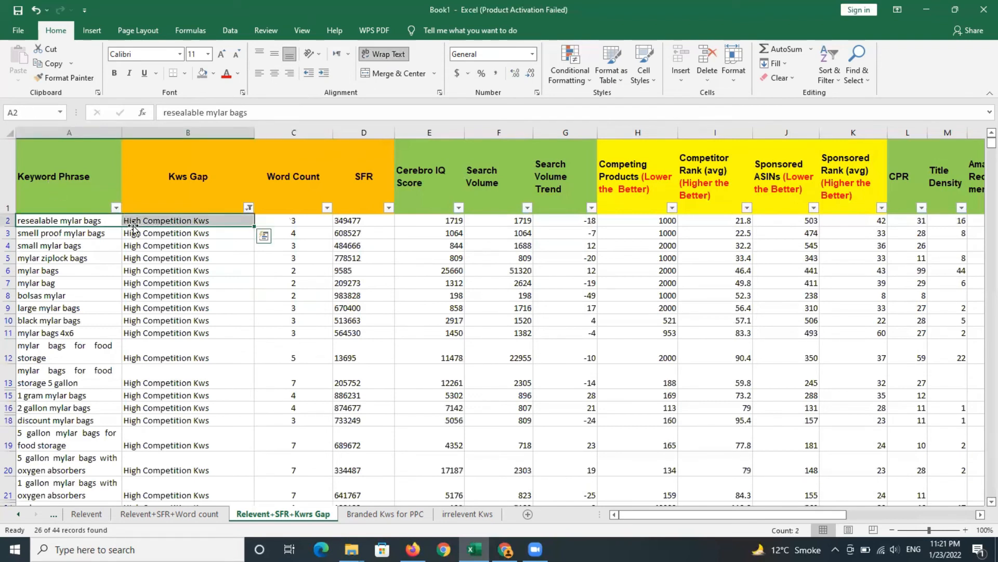
pyautogui.hotkey('ctrl', 'shift', 'Down')
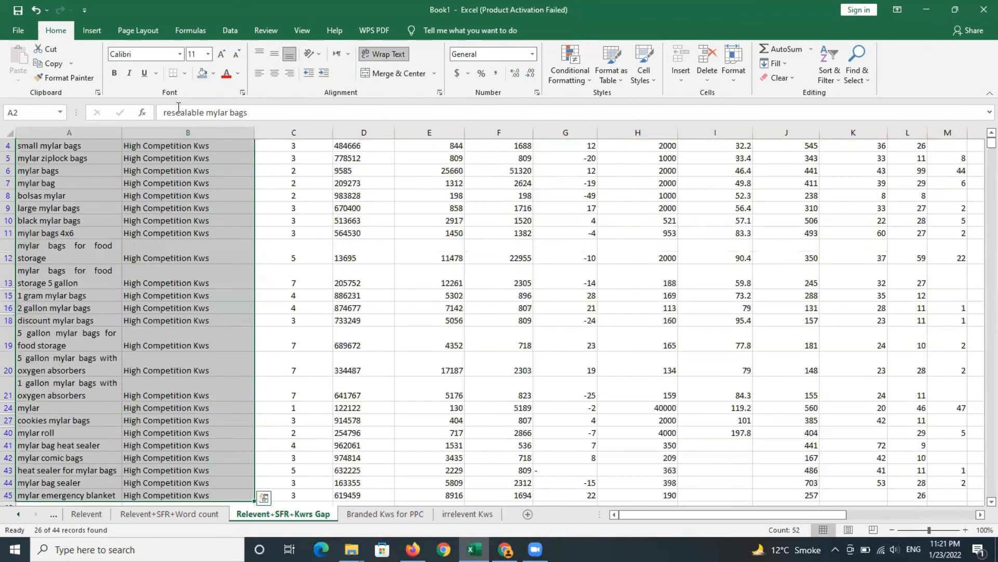
pyautogui.click(210, 74)
pyautogui.click(214, 166)
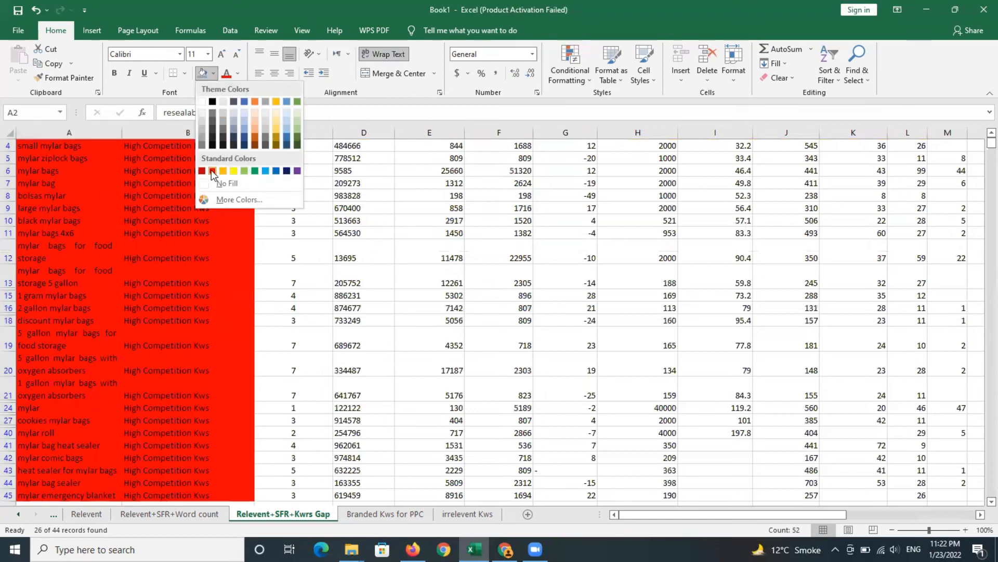
pyautogui.scroll(1, 212, 171)
pyautogui.click(263, 255)
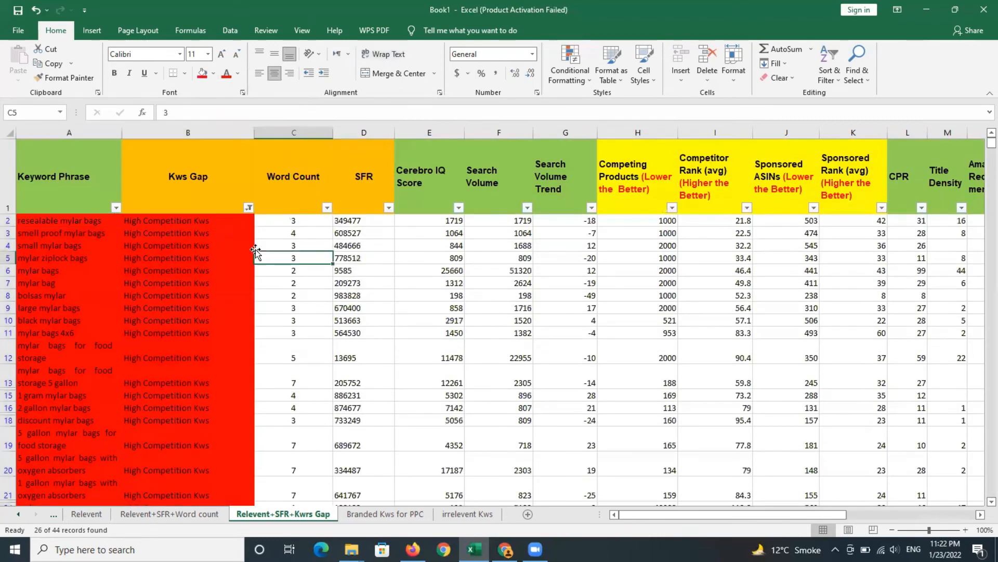
pyautogui.click(248, 208)
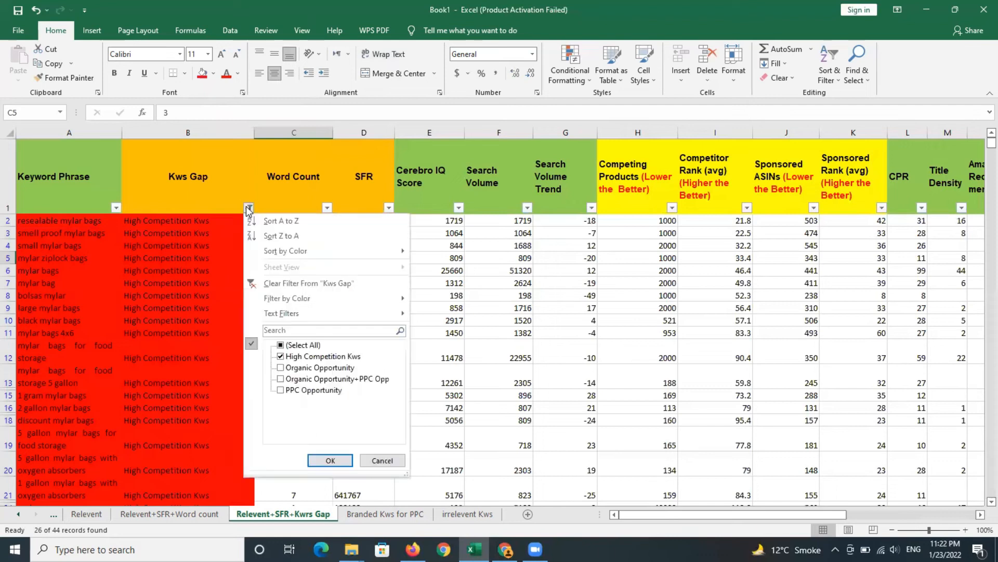
pyautogui.click(282, 283)
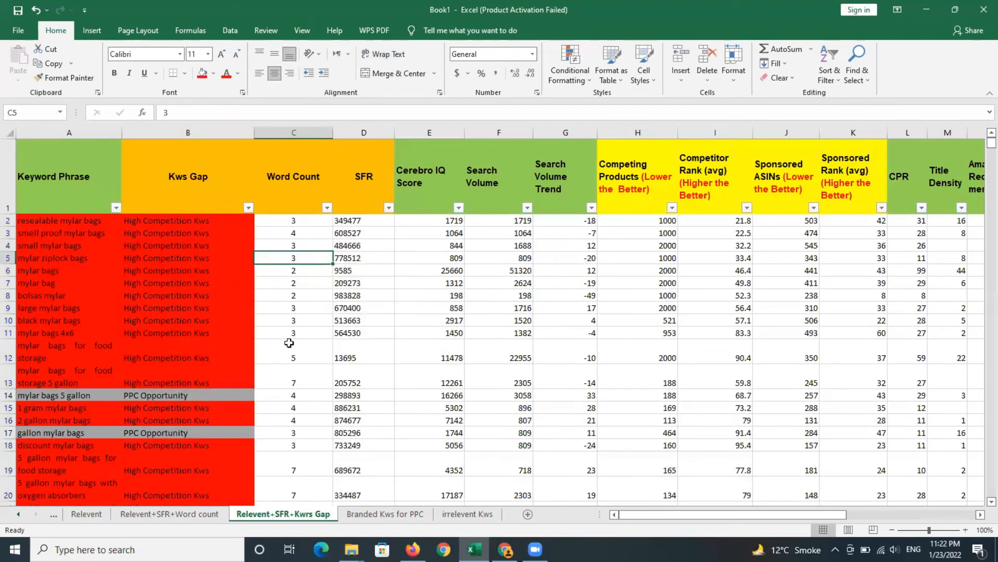
# Step: Review the color-coded keywords and their Kws Gap labels from the first rows down to the end of the list
pyautogui.press('Down')
pyautogui.press('Down')
pyautogui.press('Down')
pyautogui.press('Down')
pyautogui.press('Down')
pyautogui.press('Down')
pyautogui.press('Down')
pyautogui.press('Down')
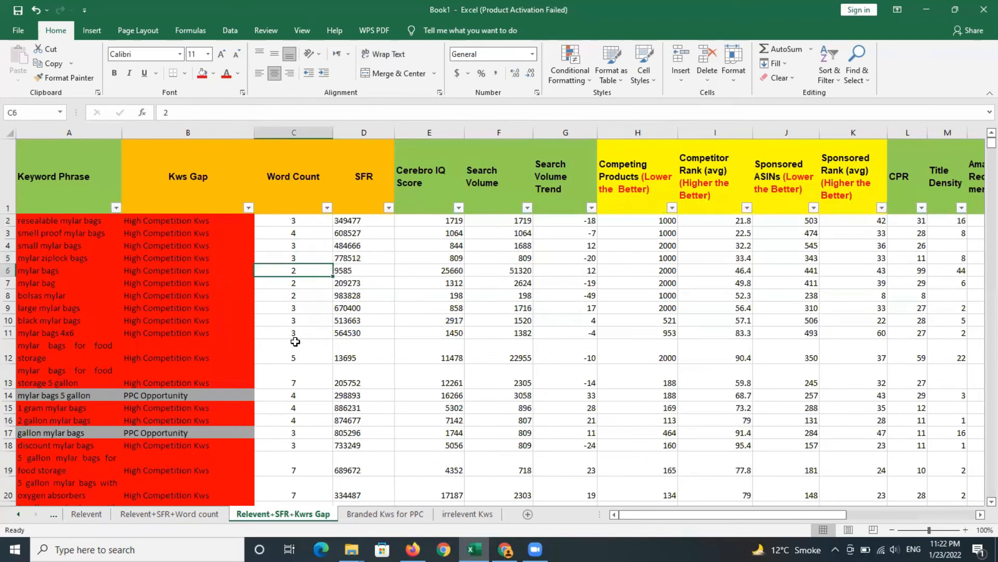
pyautogui.press('Down')
pyautogui.press('Down')
pyautogui.press('Down')
pyautogui.press('Down')
pyautogui.press('Down')
pyautogui.press('Down')
pyautogui.press('Down')
pyautogui.press('Down')
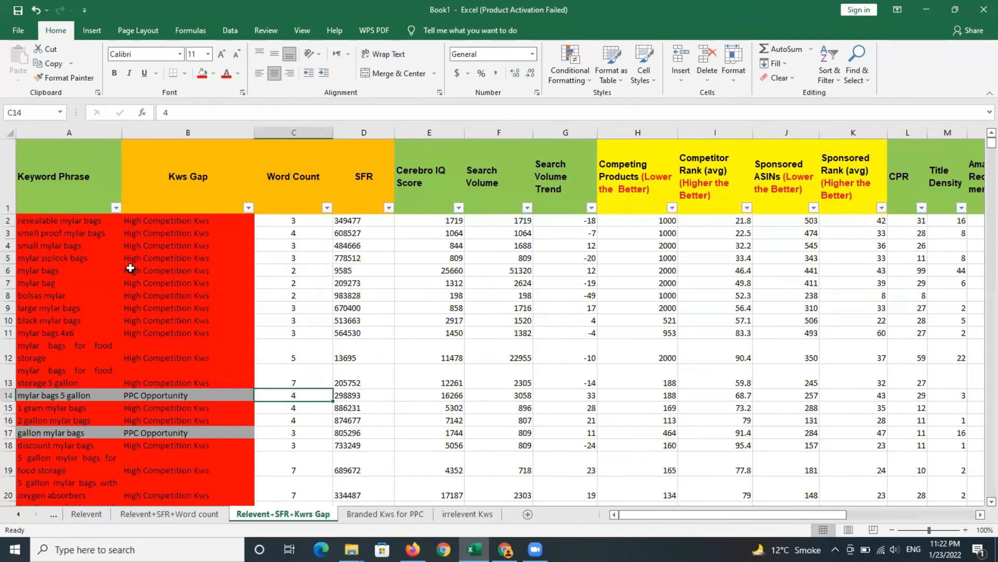
pyautogui.press('Down')
pyautogui.press('Down')
pyautogui.press('Down')
pyautogui.press('Down')
pyautogui.press('Down')
pyautogui.press('Down')
pyautogui.press('Down')
pyautogui.press('Down')
pyautogui.press('Down')
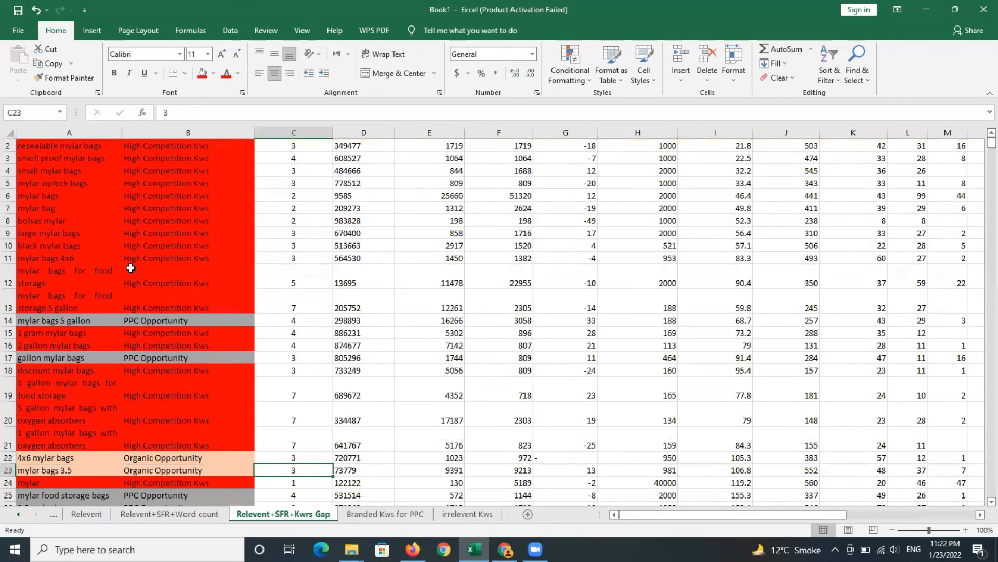
pyautogui.press('Down')
pyautogui.press('Down')
pyautogui.press('Down')
pyautogui.press('Down')
pyautogui.press('Down')
pyautogui.press('Down')
pyautogui.press('Down')
pyautogui.press('Down')
pyautogui.press('Down')
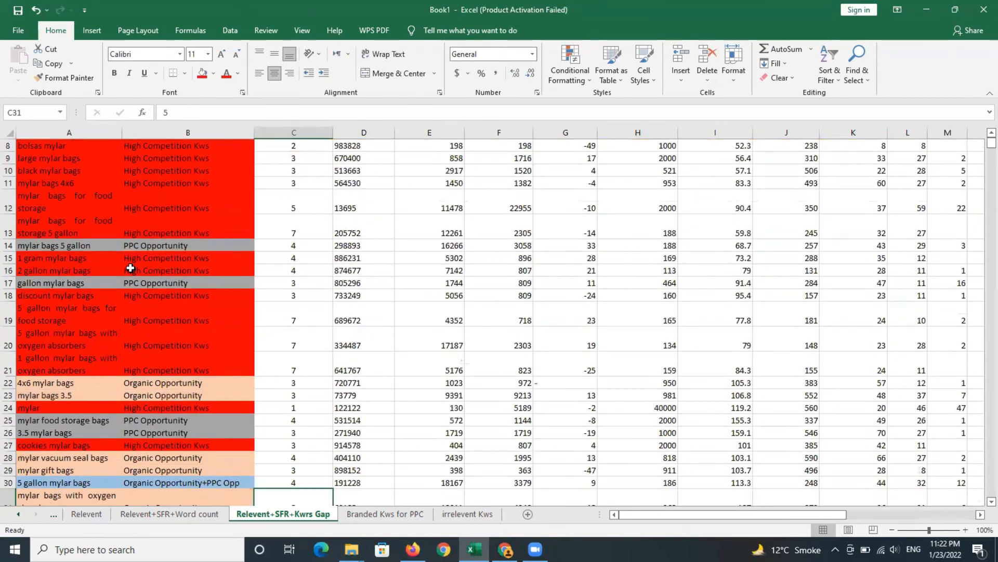
pyautogui.press('Down')
pyautogui.press('Down')
pyautogui.press('Down')
pyautogui.press('Down')
pyautogui.press('Down')
pyautogui.press('Down')
pyautogui.press('Down')
pyautogui.press('Down')
pyautogui.press('Down')
pyautogui.press('Down')
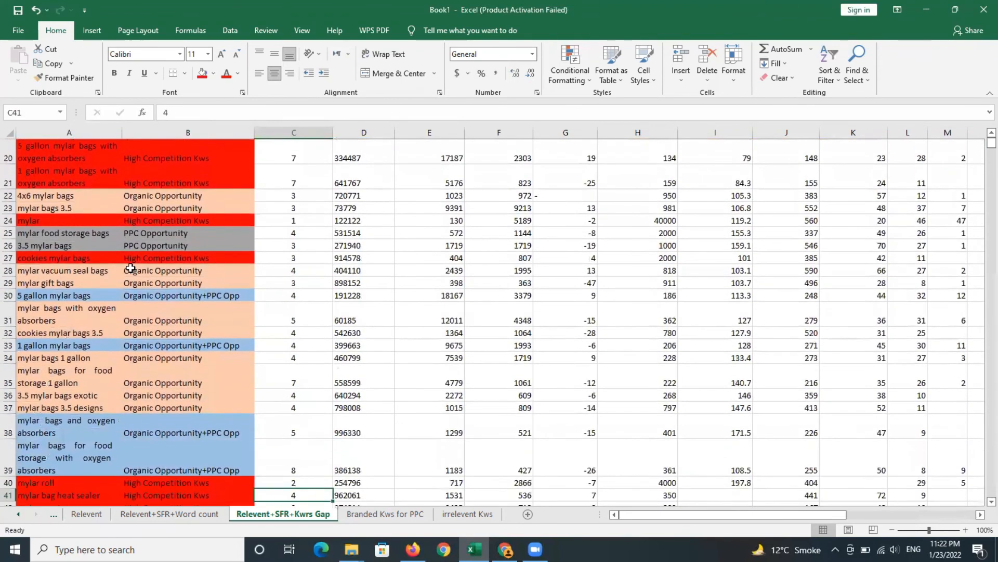
# Step: Return to the top of the keyword list and check the resealable mylar bags phrase and its Kws Gap label
pyautogui.press('Up')
pyautogui.press('Up')
pyautogui.press('Up')
pyautogui.press('Up')
pyautogui.press('Up')
pyautogui.press('Up')
pyautogui.press('Up')
pyautogui.press('Up')
pyautogui.press('Up')
pyautogui.press('Up')
pyautogui.press('Up')
pyautogui.press('Up')
pyautogui.press('Up')
pyautogui.press('Up')
pyautogui.press('Up')
pyautogui.press('Up')
pyautogui.press('Up')
pyautogui.press('Up')
pyautogui.press('Up')
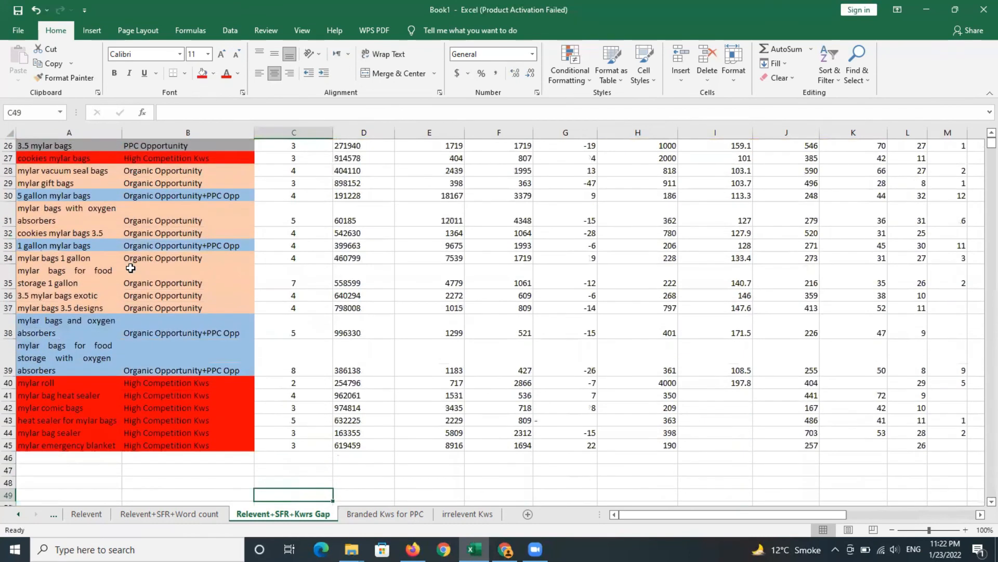
pyautogui.press('Up')
pyautogui.press('Up')
pyautogui.press('Up')
pyautogui.press('Up')
pyautogui.press('Up')
pyautogui.press('Up')
pyautogui.press('Up')
pyautogui.press('Up')
pyautogui.press('Up')
pyautogui.press('Up')
pyautogui.press('Up')
pyautogui.press('Up')
pyautogui.press('Up')
pyautogui.press('Up')
pyautogui.press('Up')
pyautogui.press('Up')
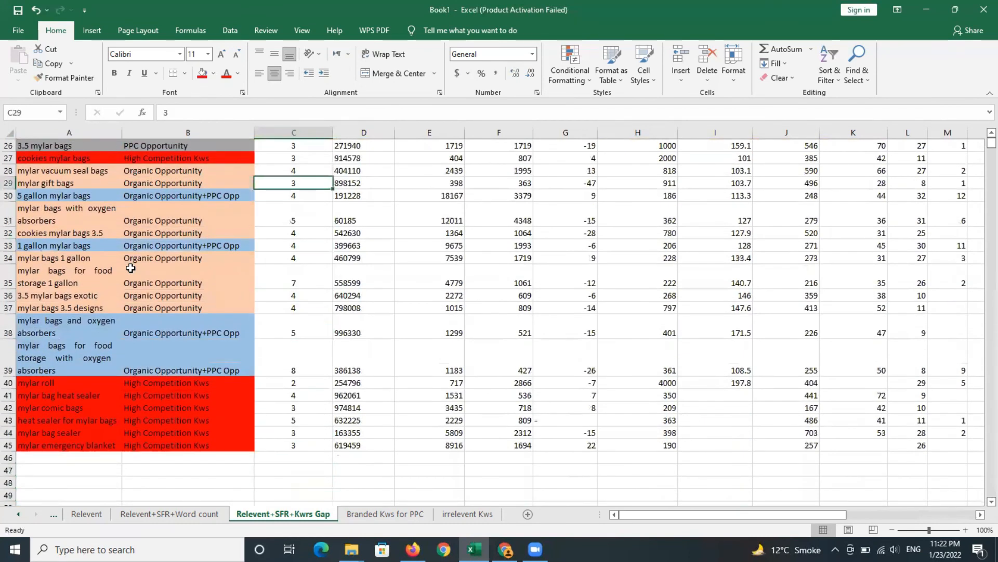
pyautogui.press('Up')
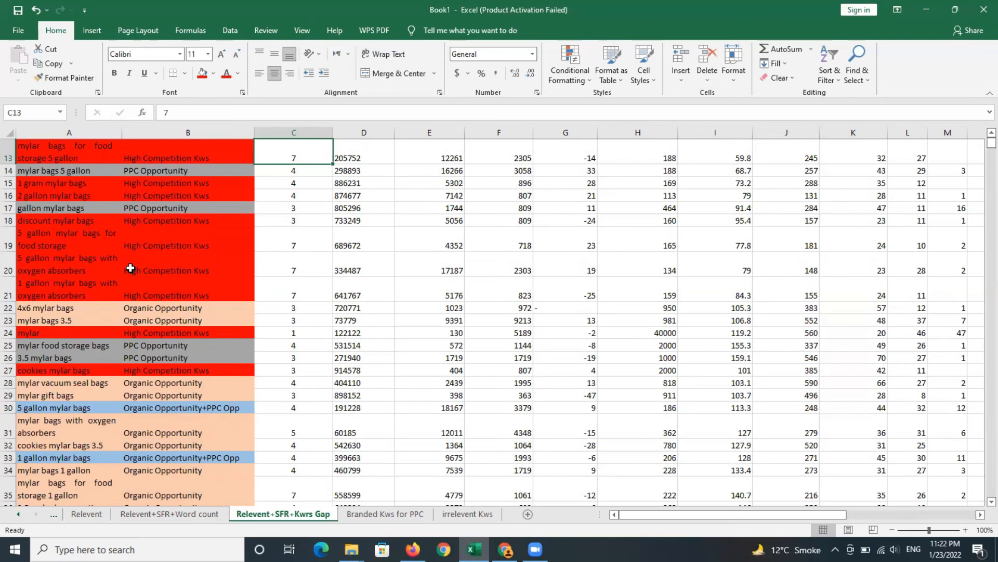
pyautogui.press('Up')
pyautogui.press('Up')
pyautogui.press('Up')
pyautogui.press('Up')
pyautogui.press('Up')
pyautogui.press('Up')
pyautogui.press('Up')
pyautogui.press('Up')
pyautogui.press('Up')
pyautogui.press('Up')
pyautogui.press('Up')
pyautogui.press('Up')
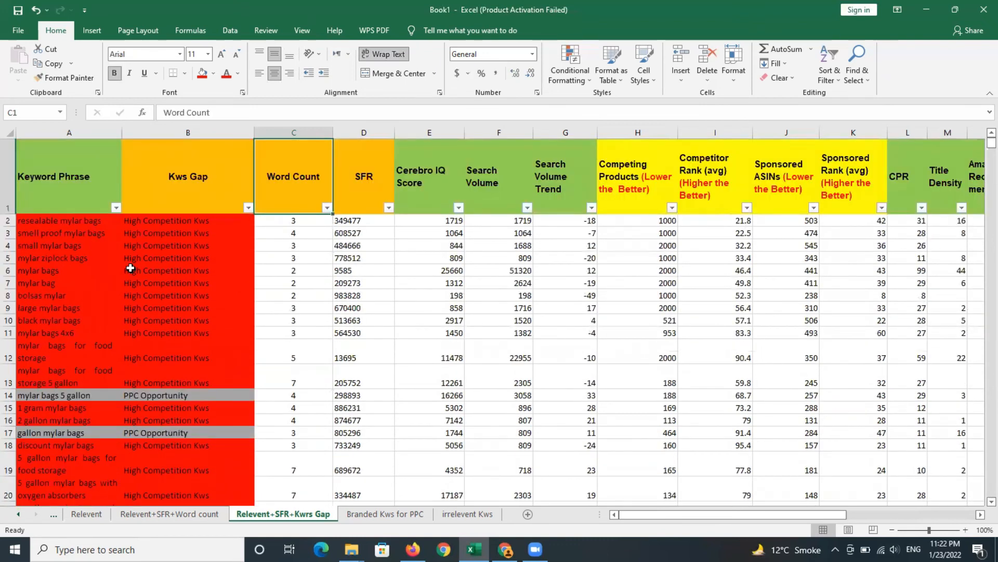
pyautogui.click(176, 256)
pyautogui.click(68, 223)
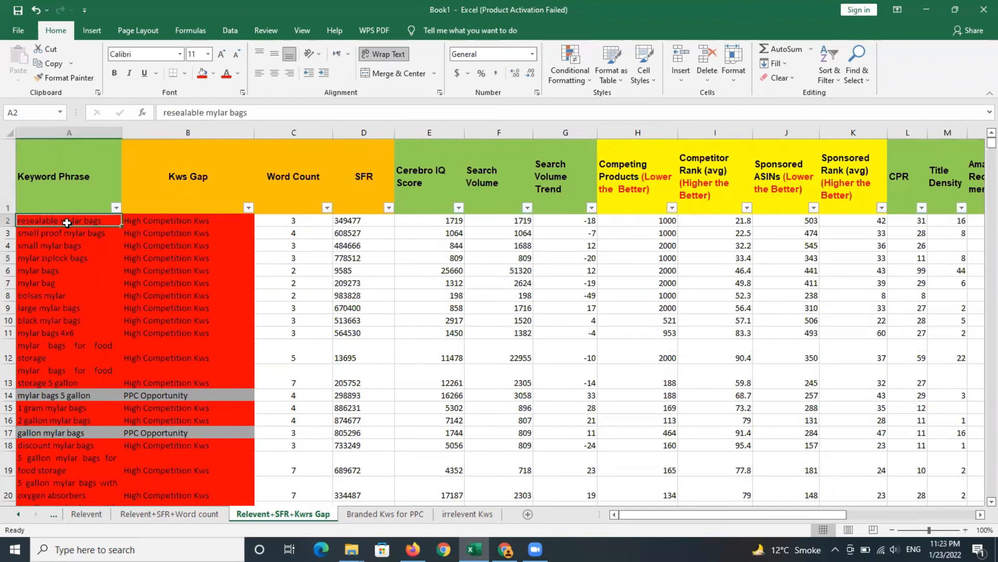
pyautogui.click(168, 220)
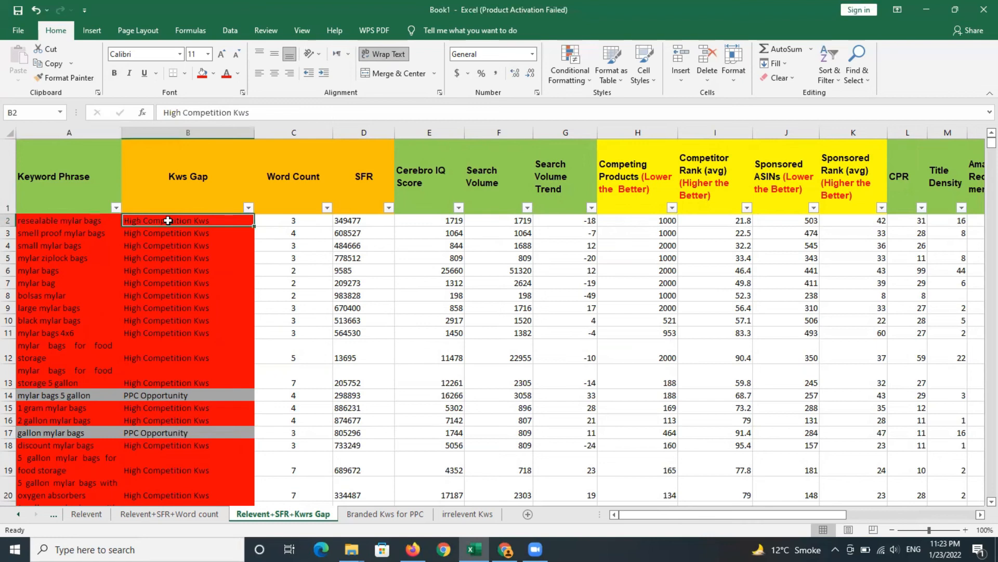
# Step: Filter the Kws Gap column to view only the Organic Opportunity+PPC Opp keywords, and clear the filter after viewing them
pyautogui.click(248, 207)
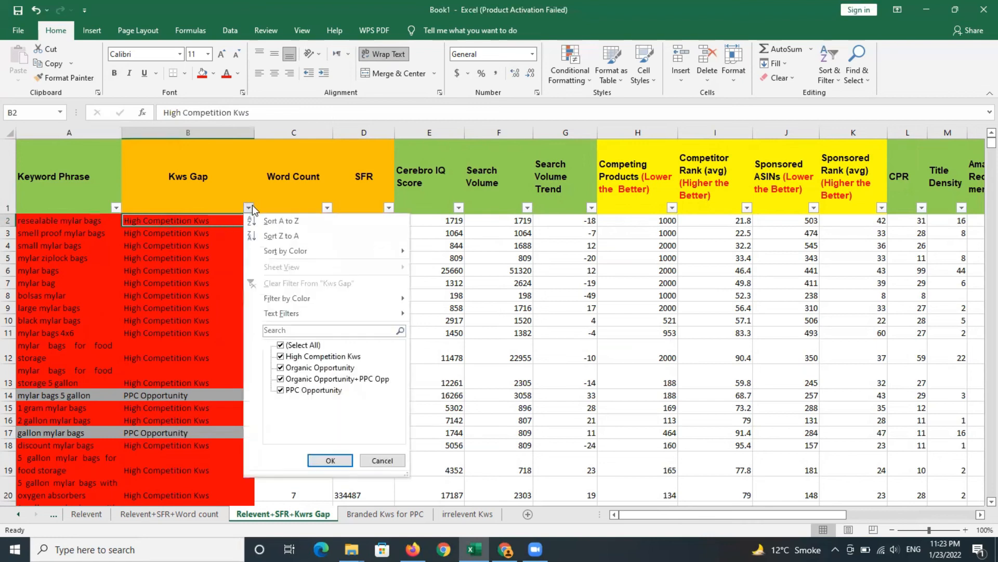
pyautogui.click(281, 357)
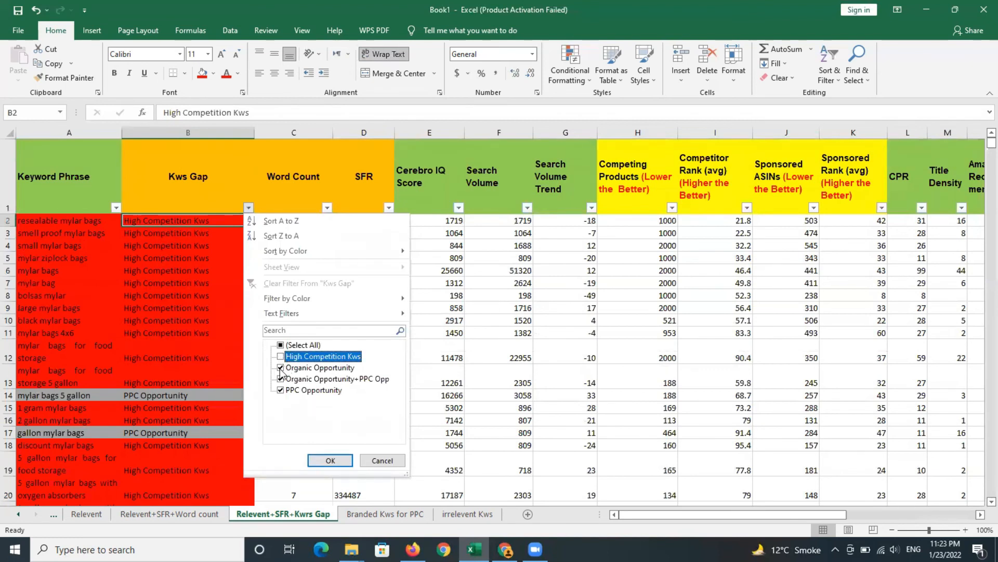
pyautogui.click(281, 368)
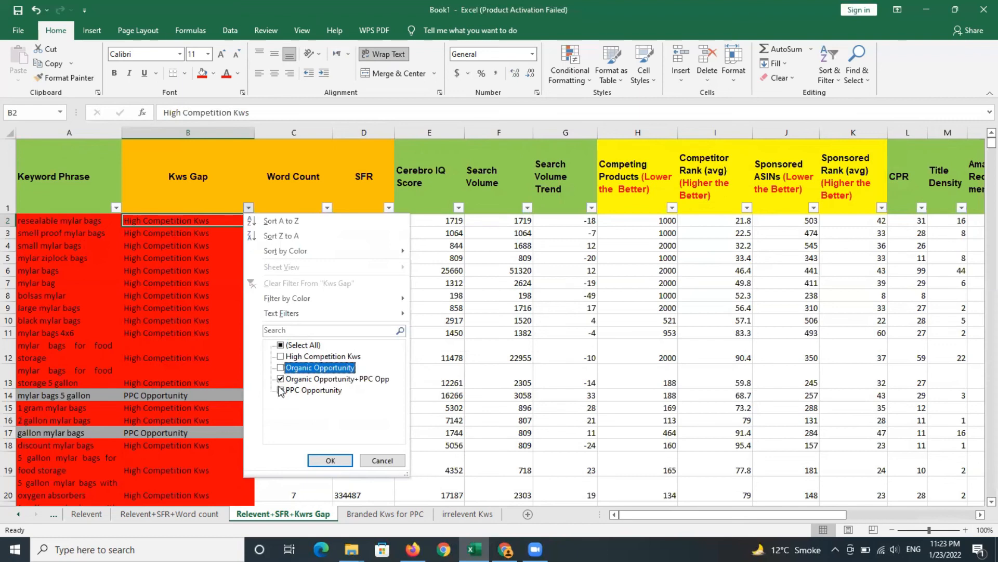
pyautogui.click(280, 390)
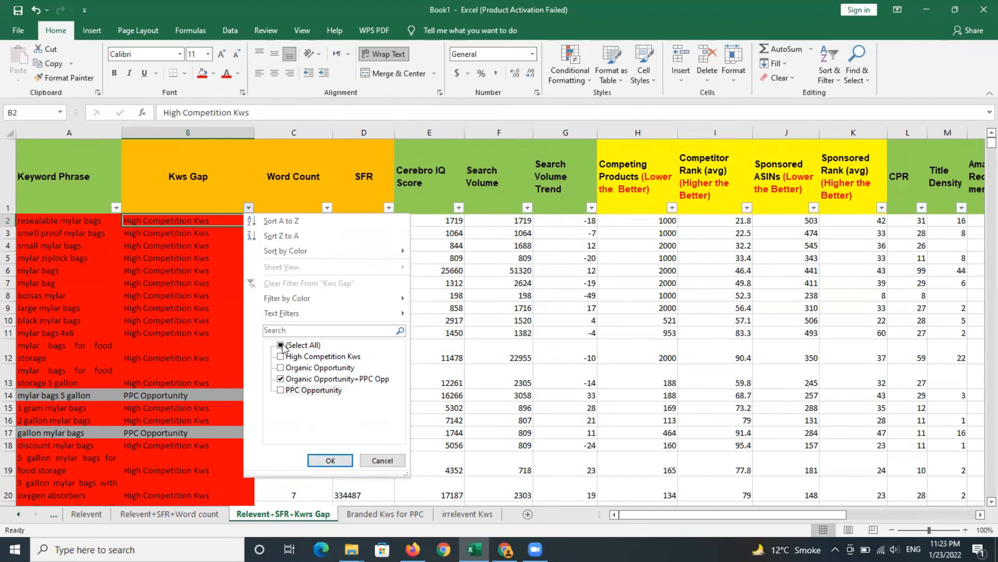
pyautogui.click(335, 457)
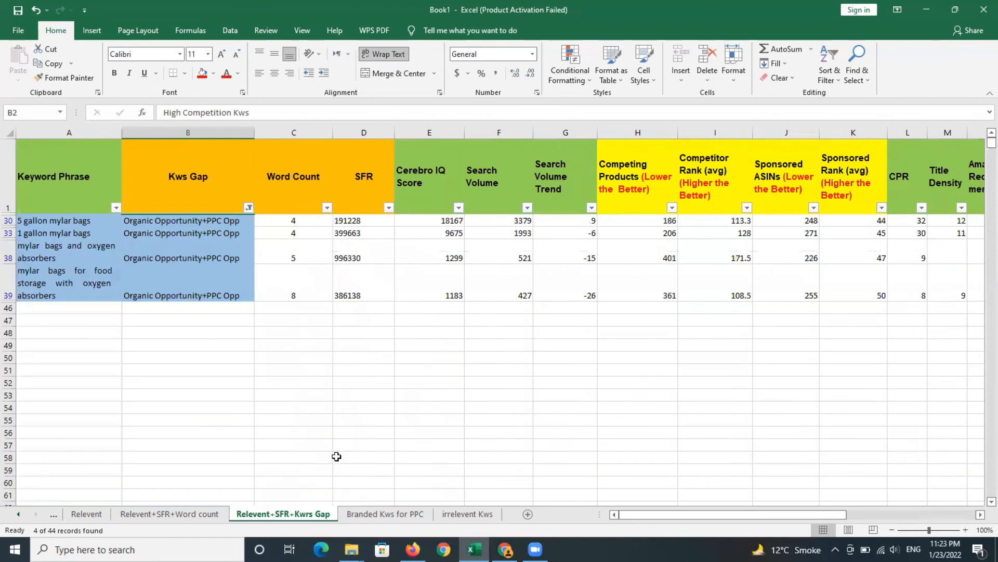
pyautogui.click(248, 207)
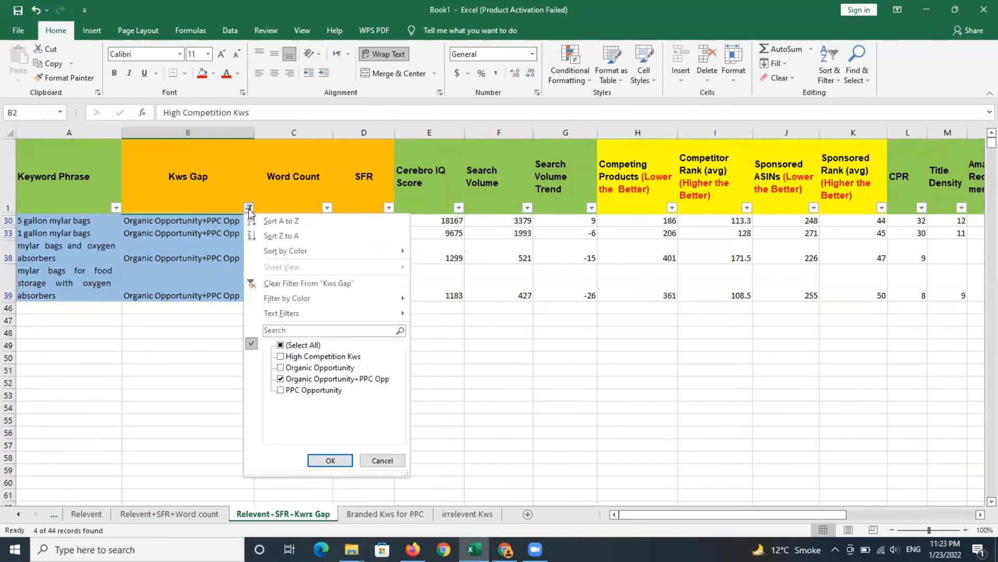
pyautogui.click(266, 285)
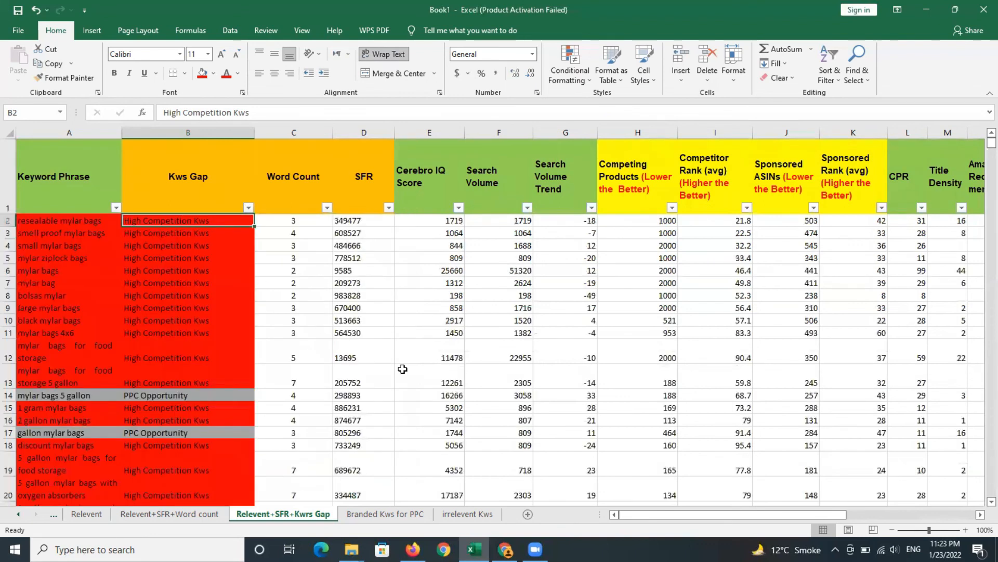
pyautogui.click(360, 294)
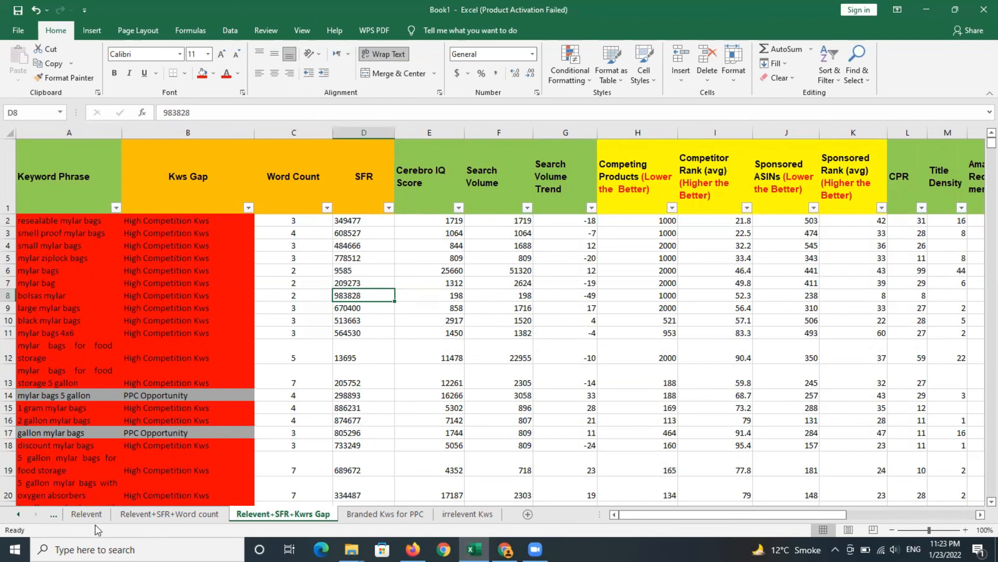
# Step: Examine the four food storage category headings on Sheet1 and return to the Relevent+SFR+Kwrs Gap sheet
pyautogui.click(19, 513)
pyautogui.click(20, 511)
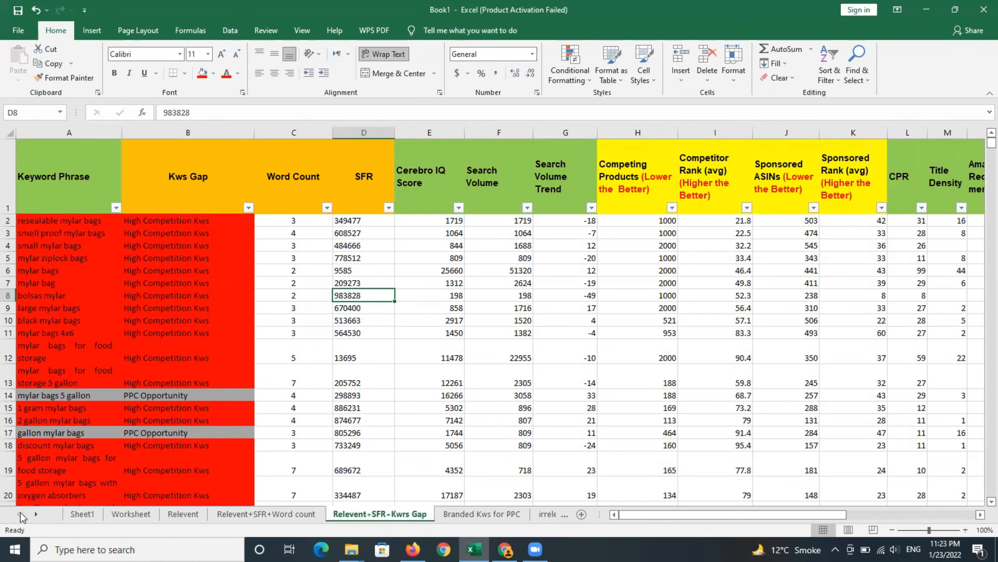
pyautogui.click(82, 514)
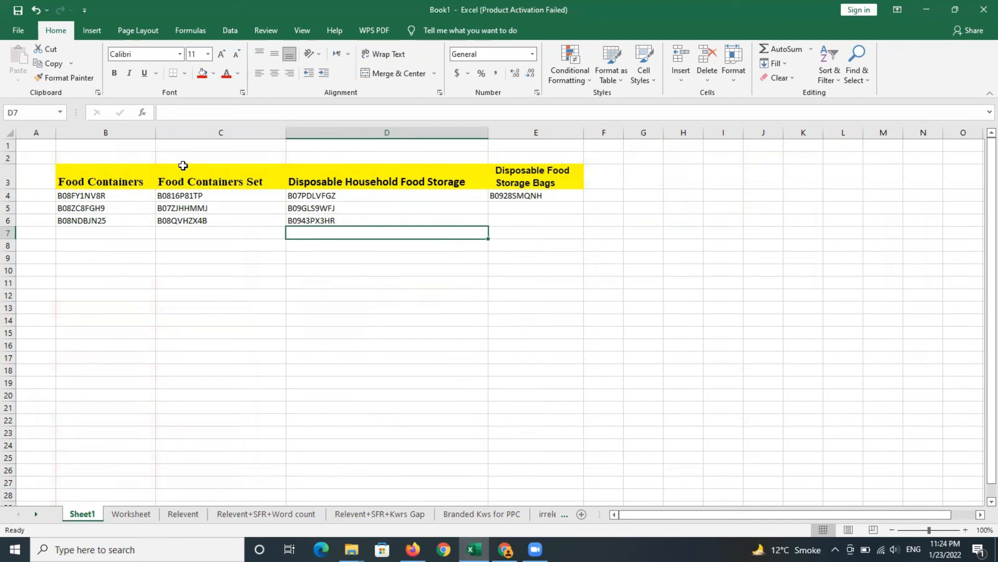
pyautogui.click(109, 182)
pyautogui.click(219, 181)
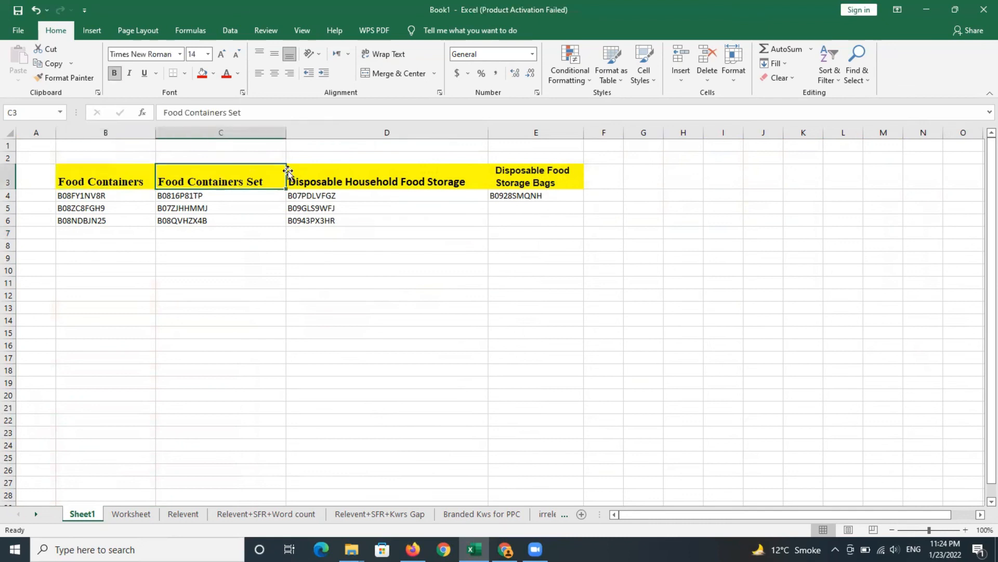
pyautogui.click(390, 178)
pyautogui.click(542, 178)
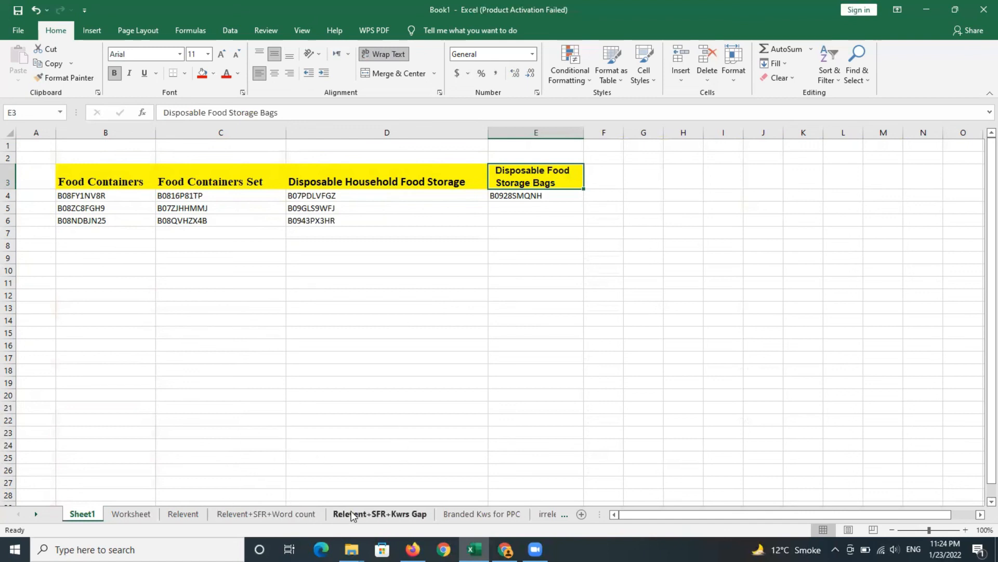
pyautogui.click(369, 514)
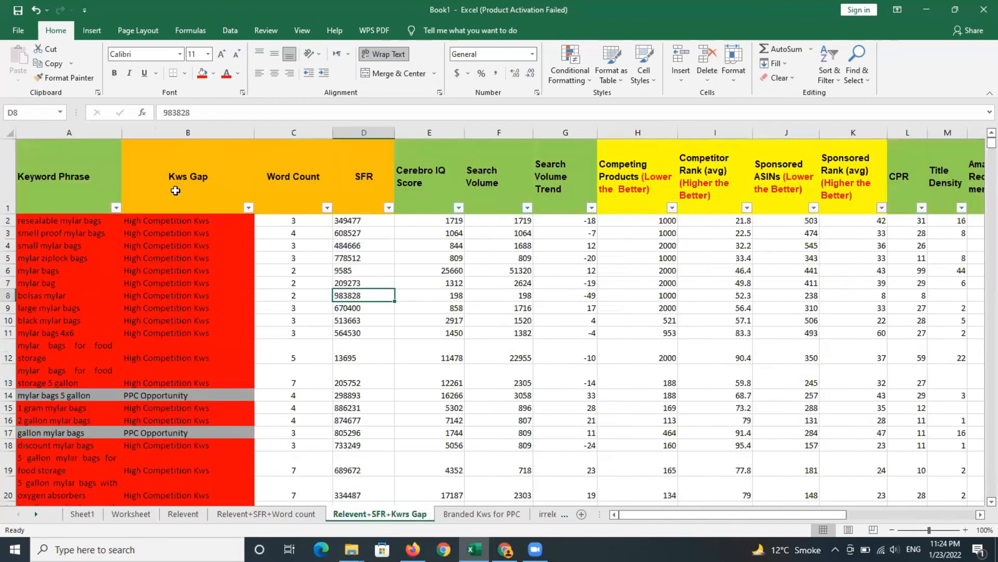